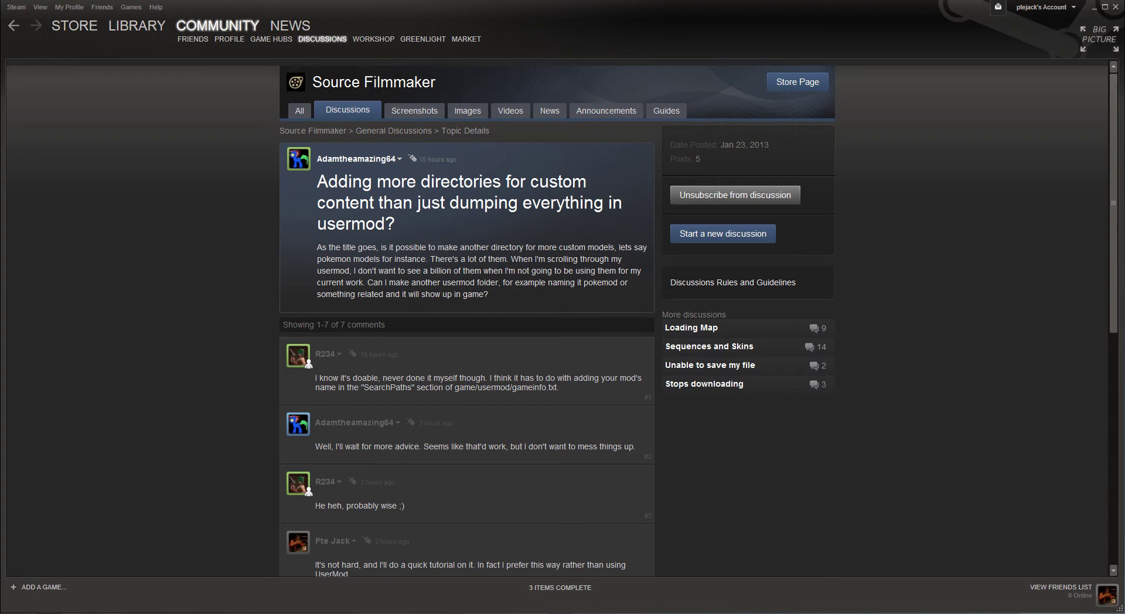
Browse the SourceFilmmaker game folder in File Explorer down to usermod\models\player to view the custom model files
right_click(41, 613)
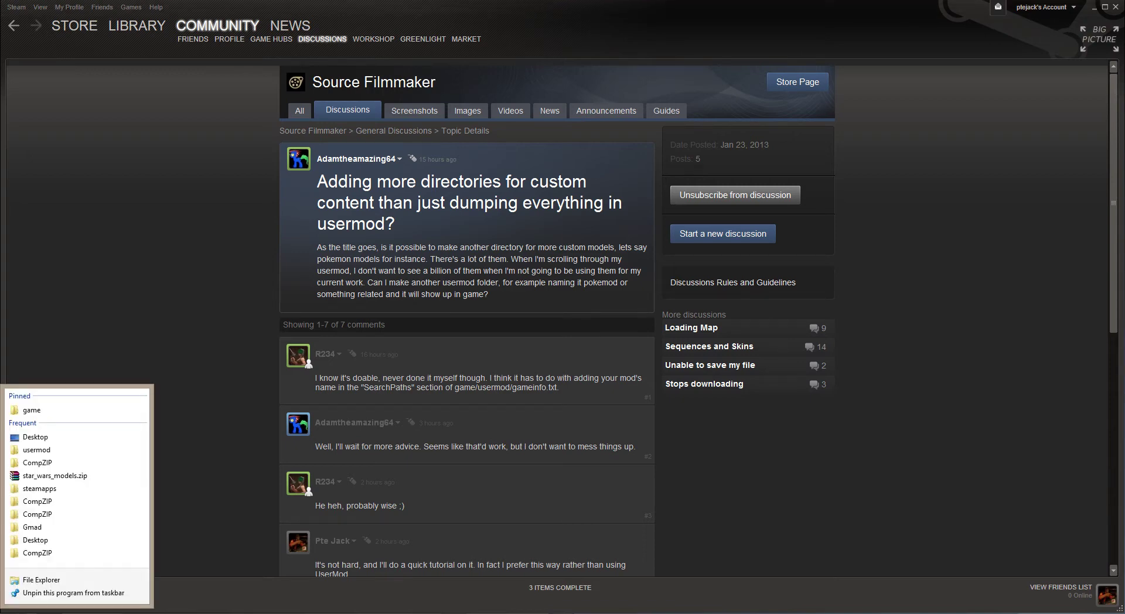
left_click(41, 414)
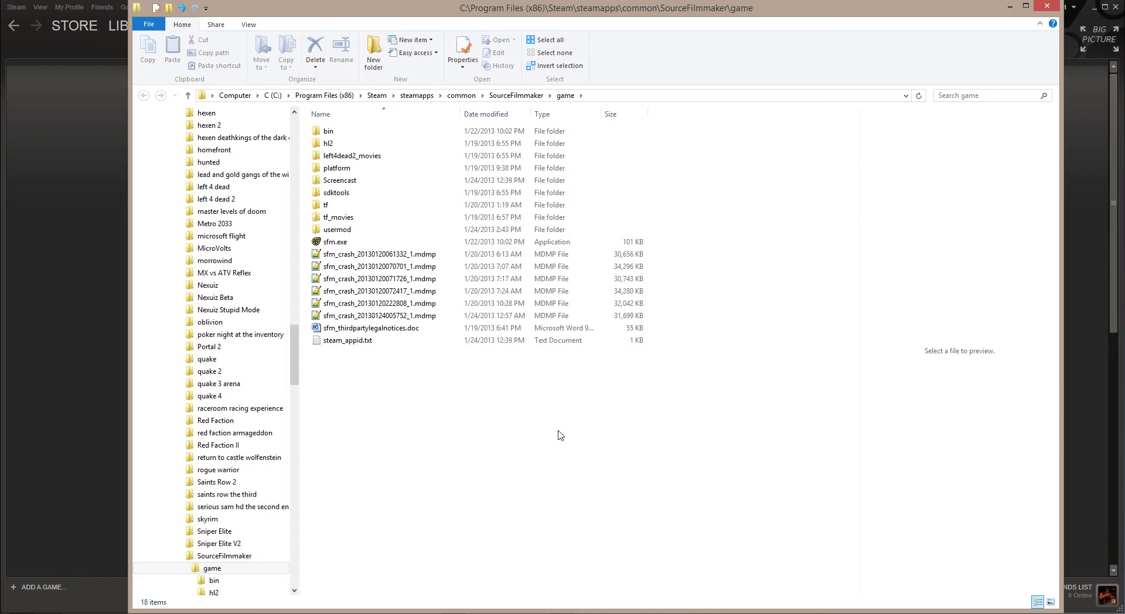
double_click(356, 231)
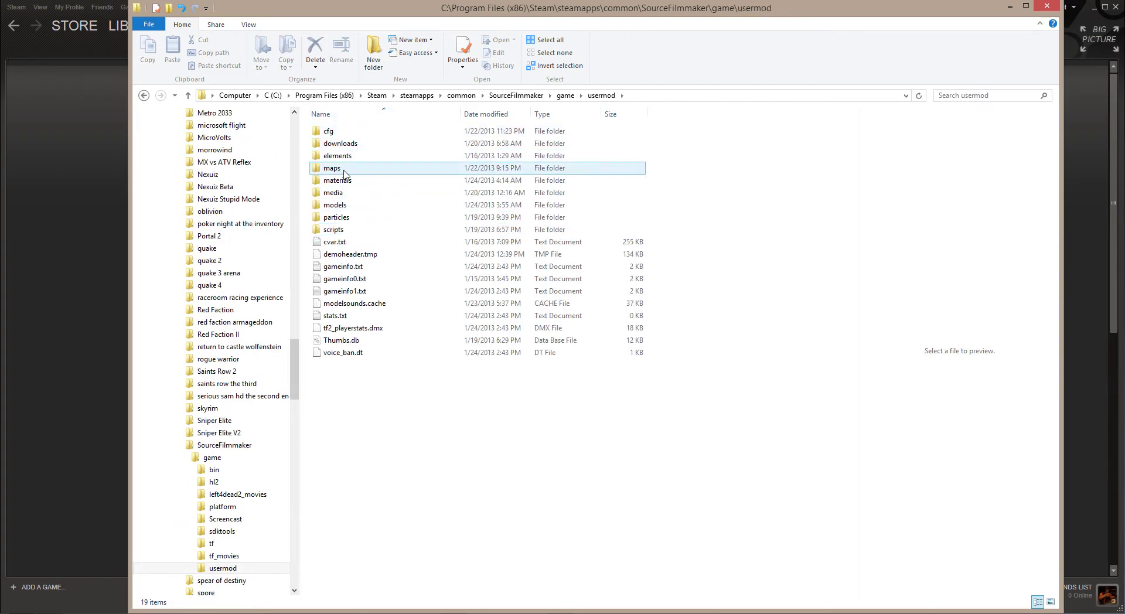
double_click(342, 206)
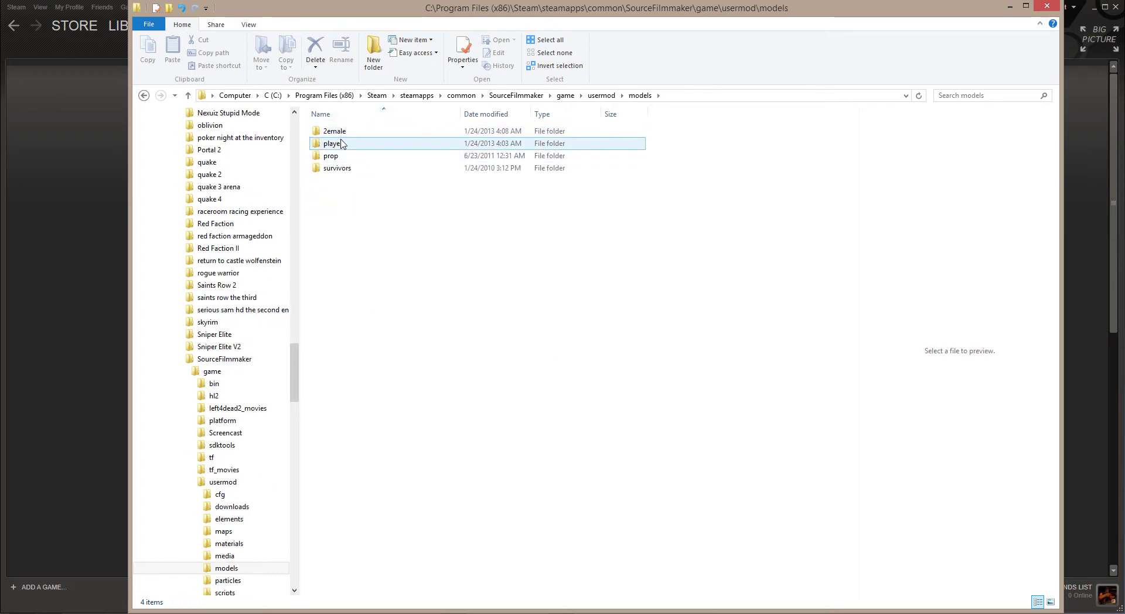
double_click(339, 142)
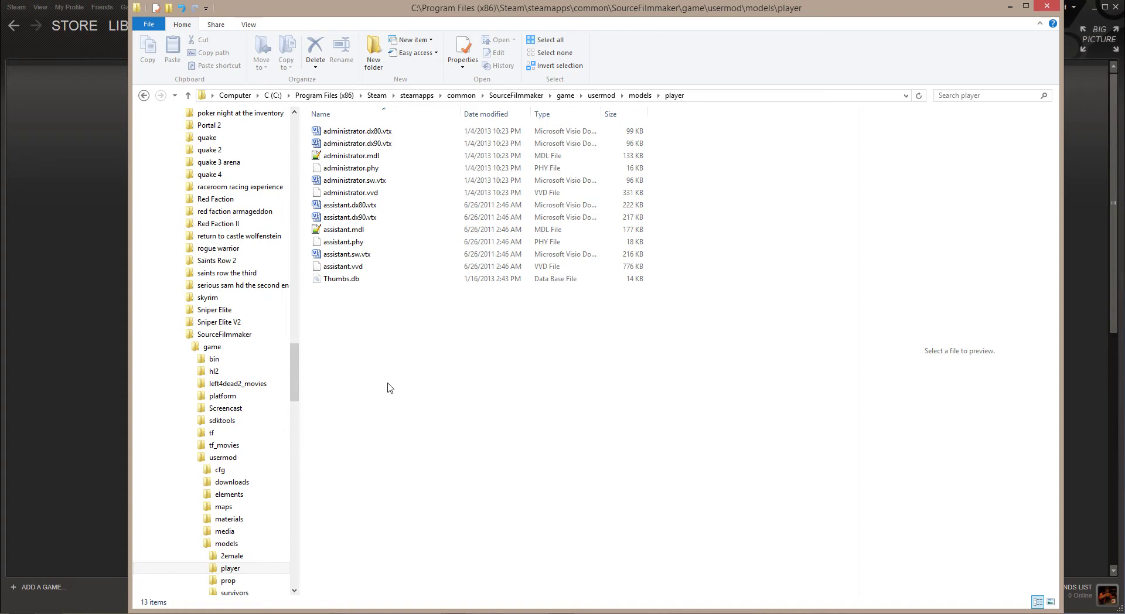
Look through the contents of the models folder in Desktop\SFM_Stuff\usermod2, then close the window
left_click_drag(296, 373, 287, 542)
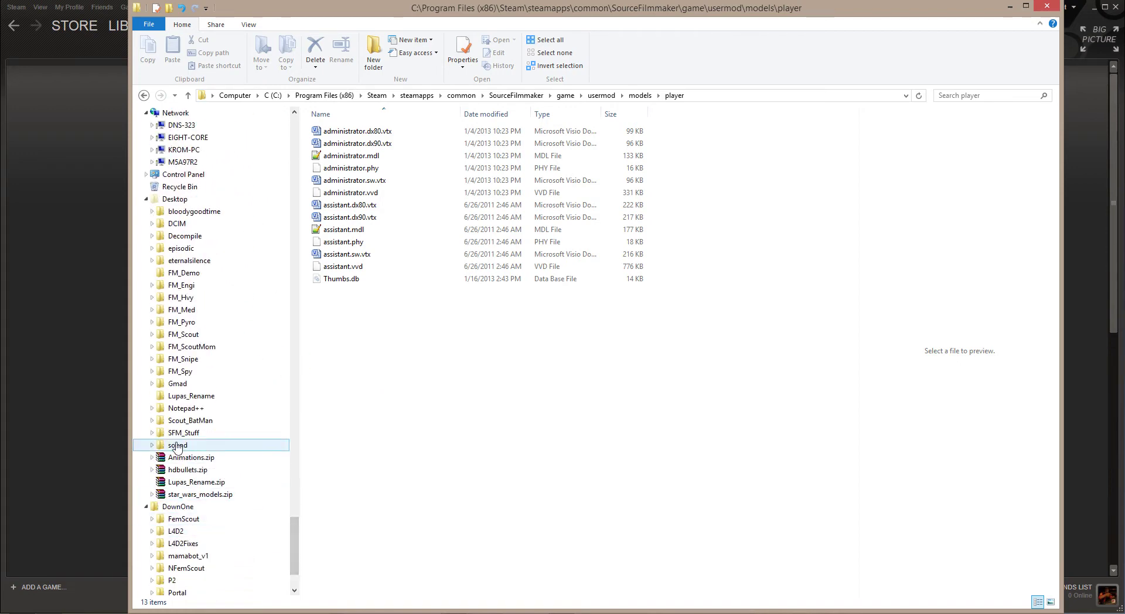
left_click(152, 433)
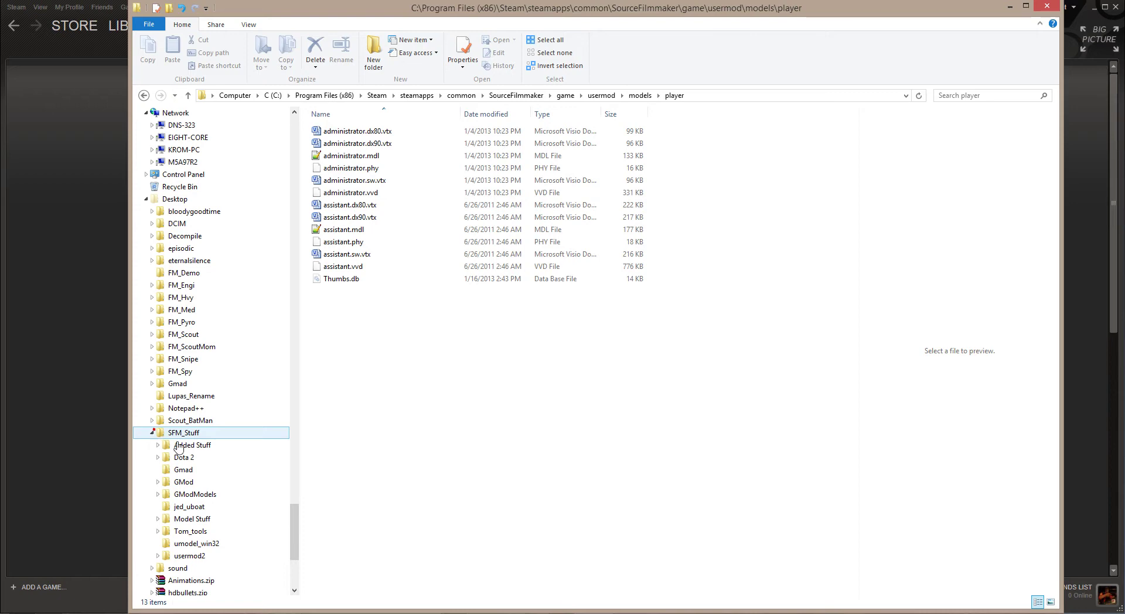
left_click(184, 557)
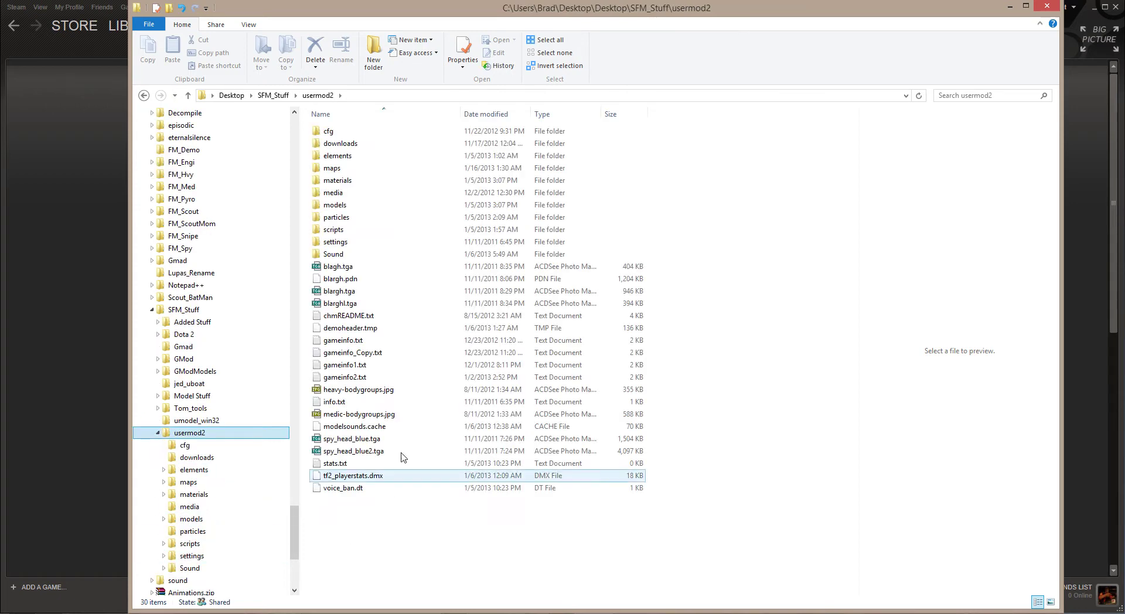
double_click(345, 205)
scroll(378, 193, "down", 15)
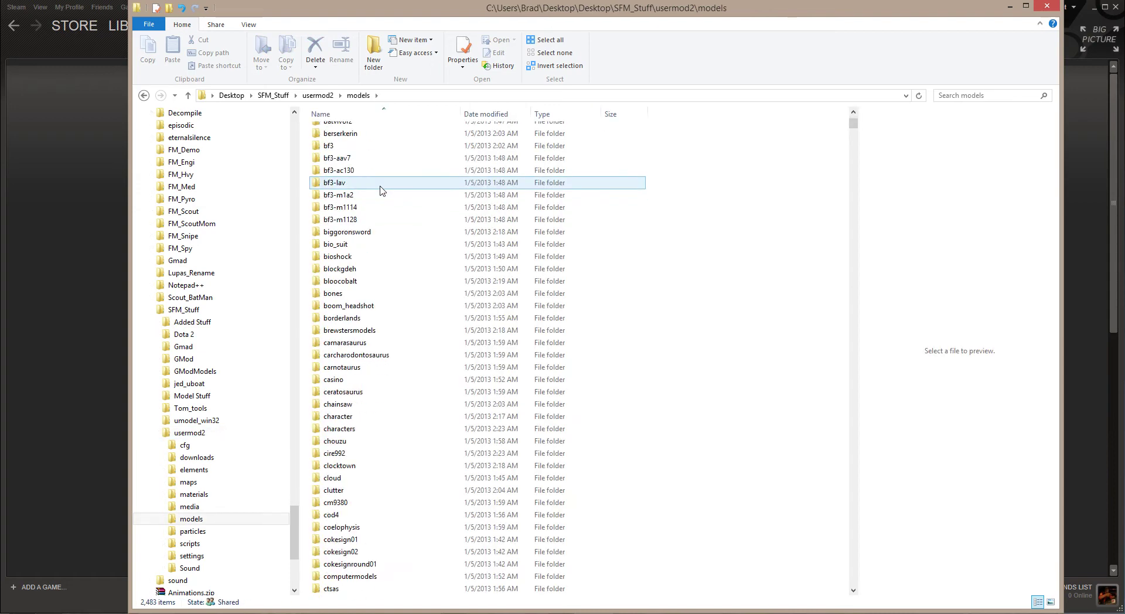
scroll(380, 190, "down", 20)
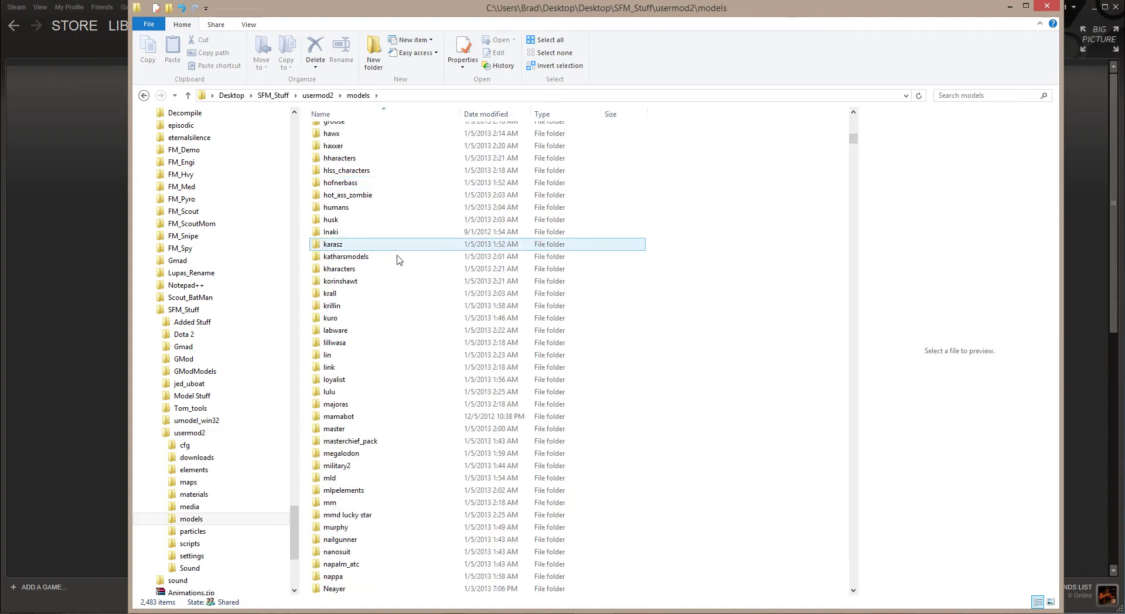
scroll(399, 271, "down", 20)
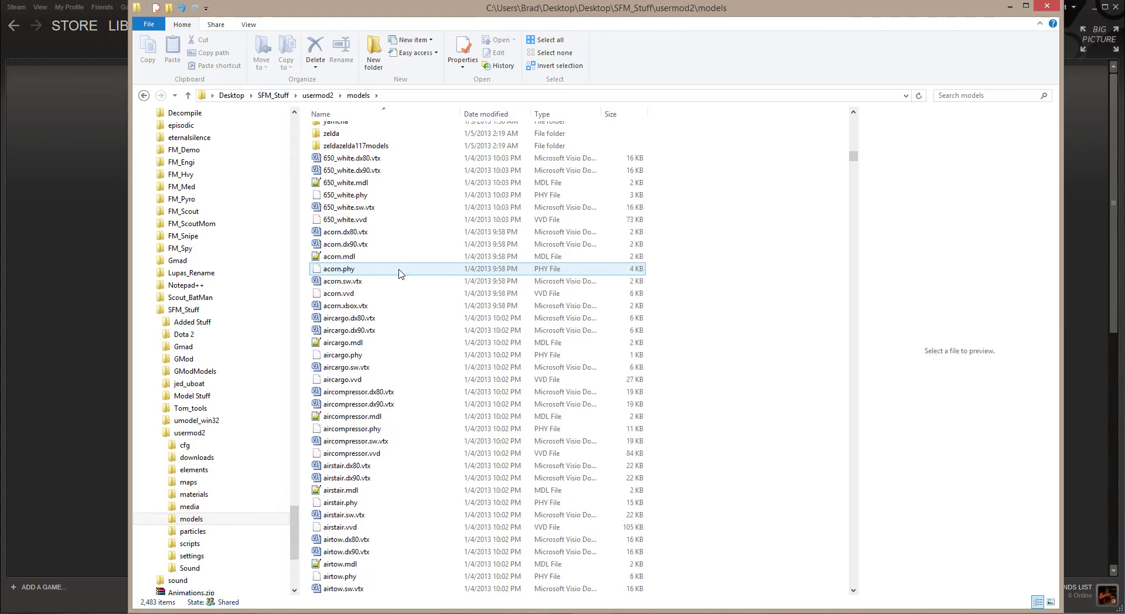
scroll(399, 273, "down", 20)
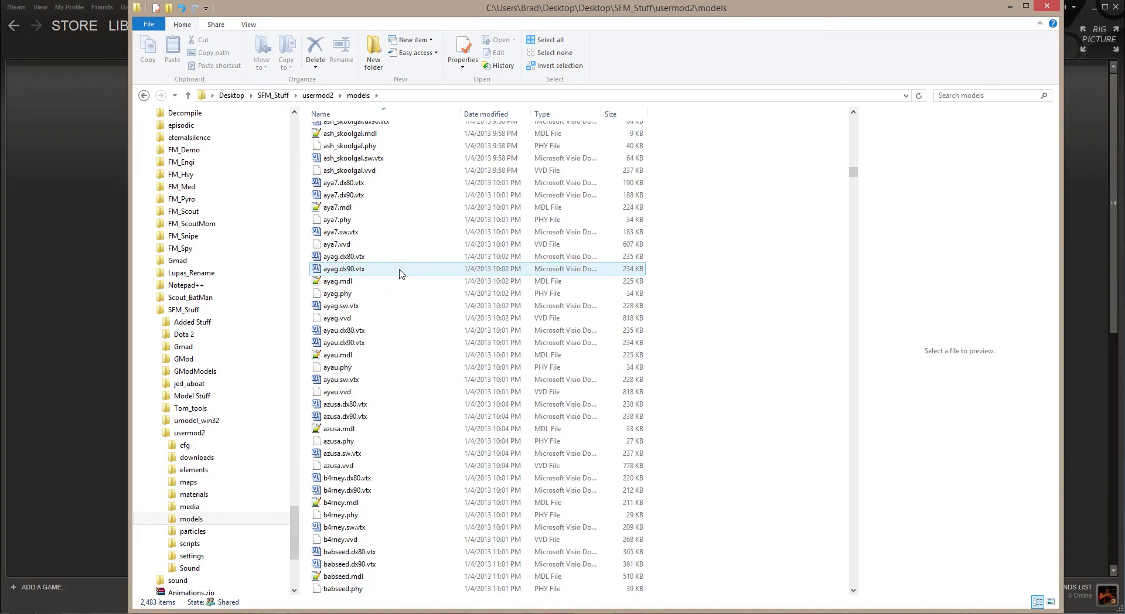
scroll(400, 272, "down", 20)
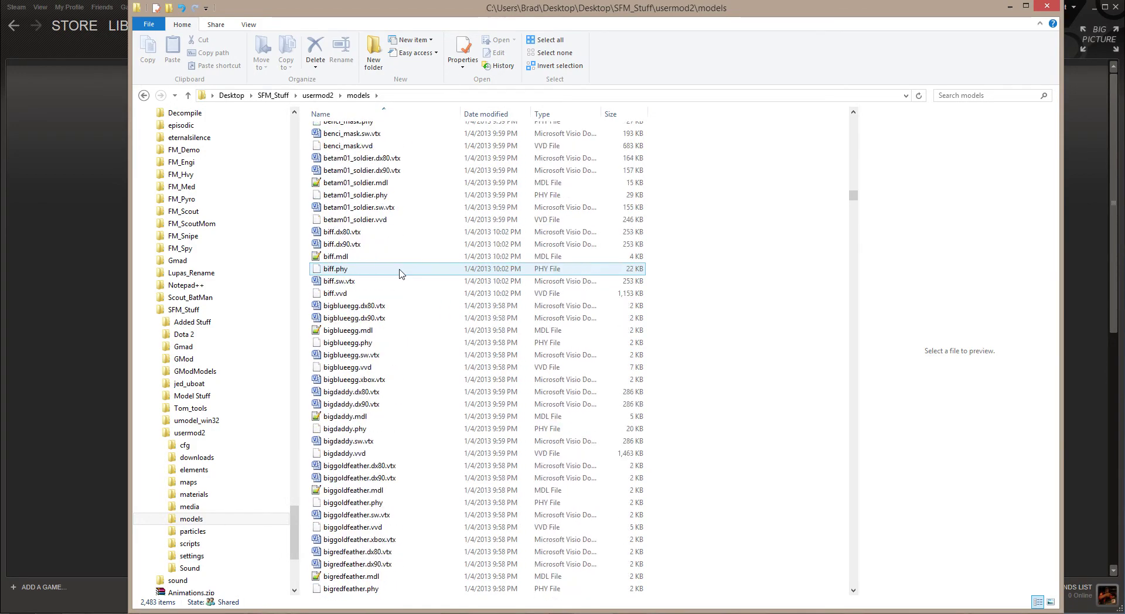
scroll(399, 273, "down", 20)
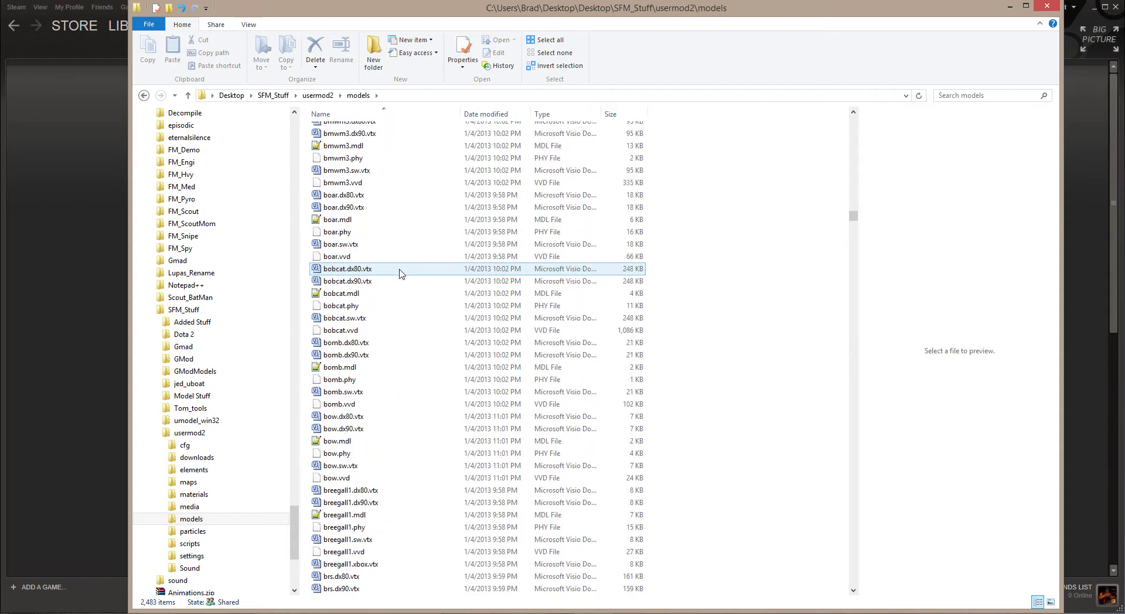
scroll(399, 273, "down", 12)
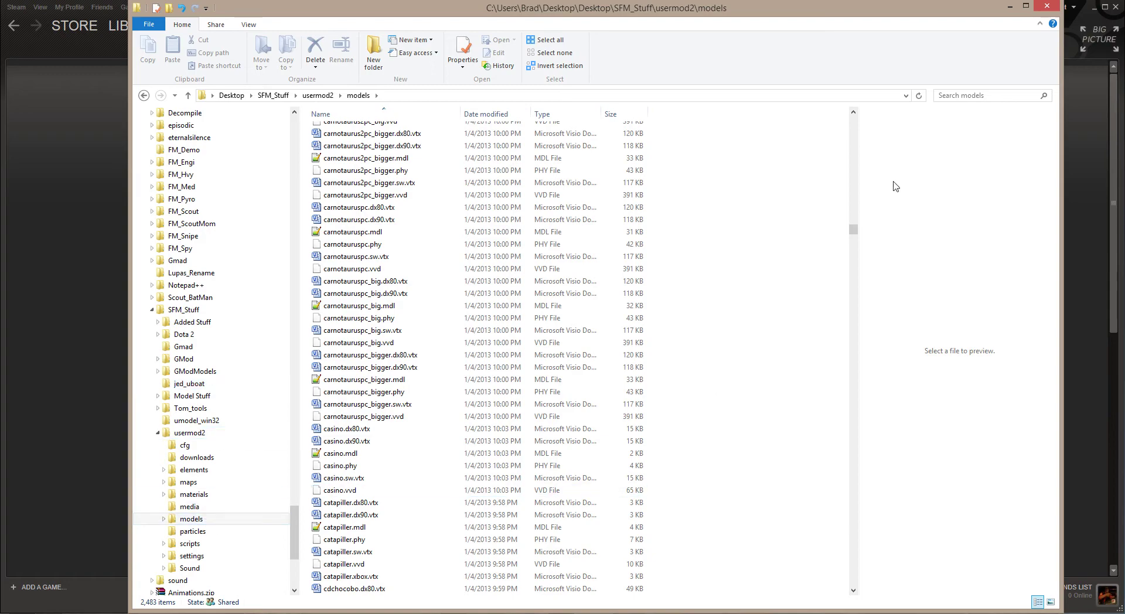
left_click(1047, 5)
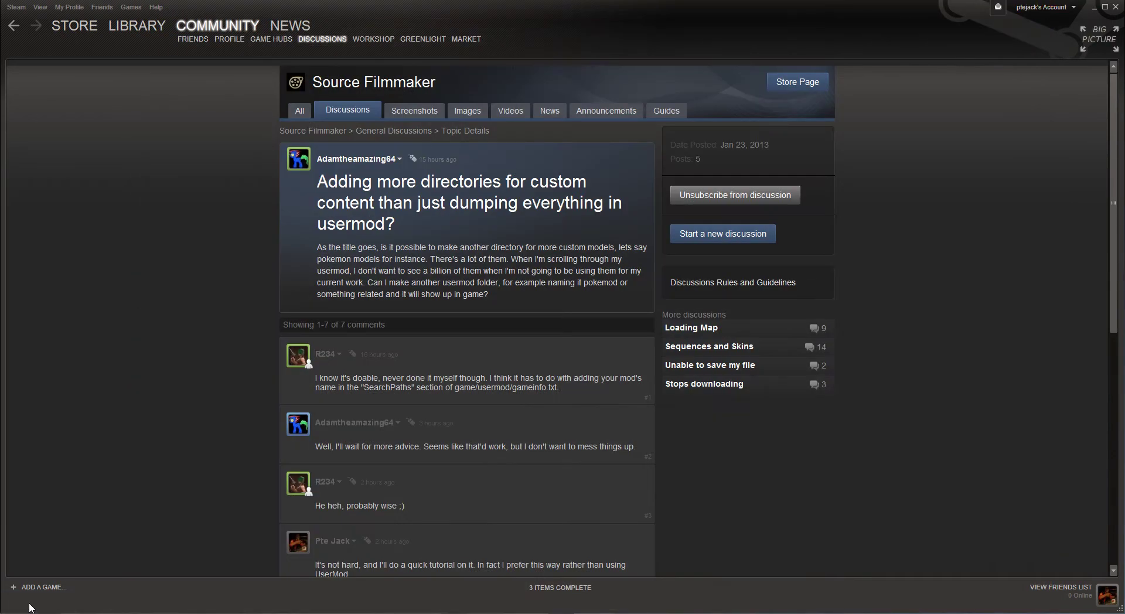
Open the pinned SourceFilmmaker game folder in File Explorer
left_click(24, 613)
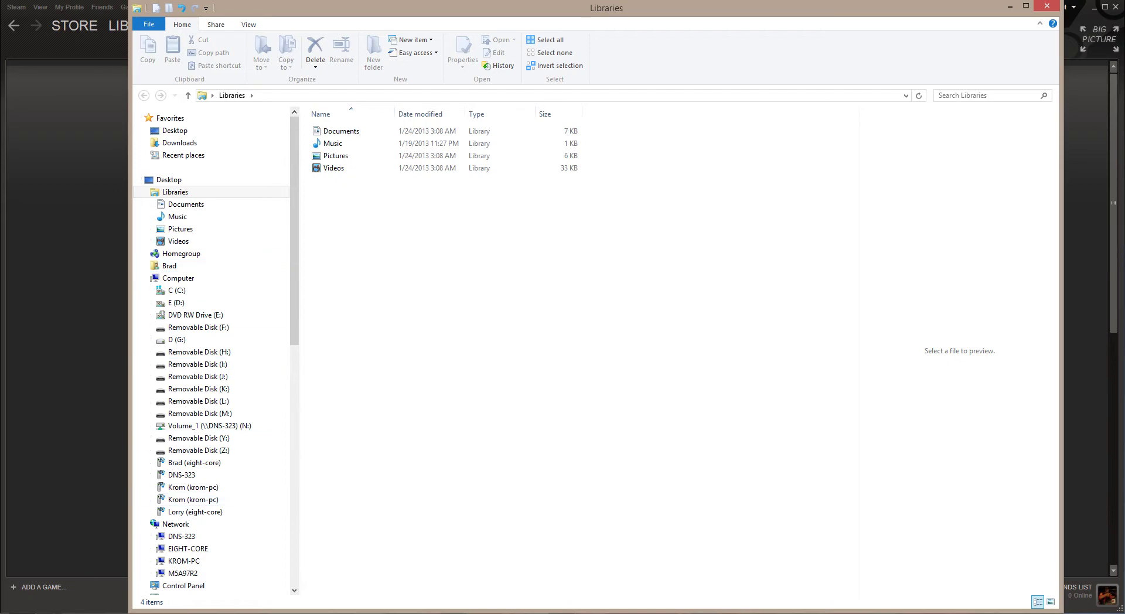
left_click(1048, 6)
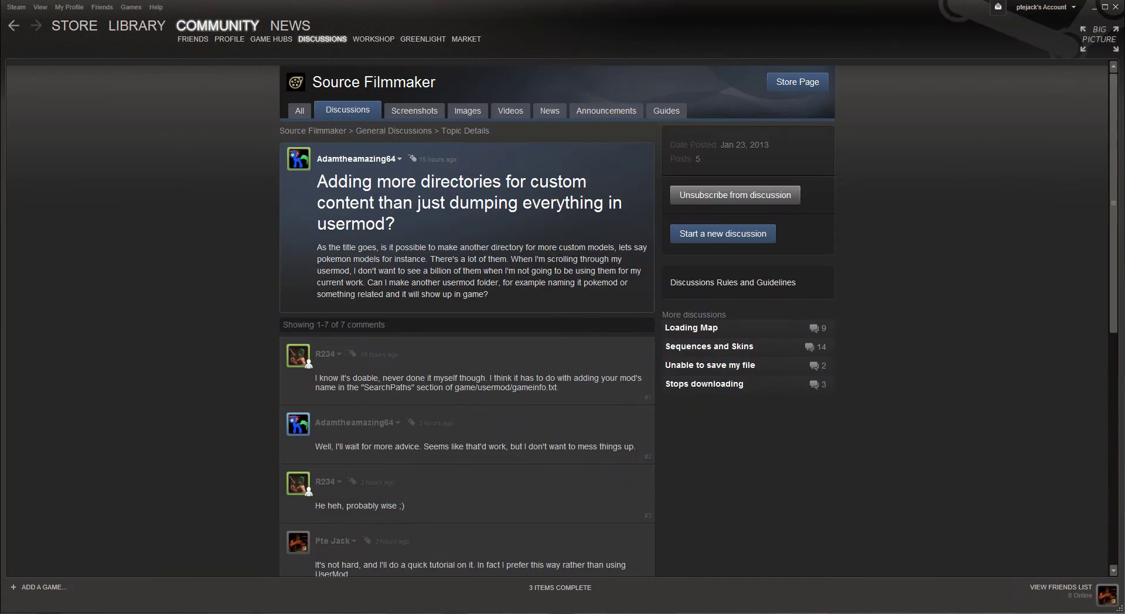
right_click(23, 613)
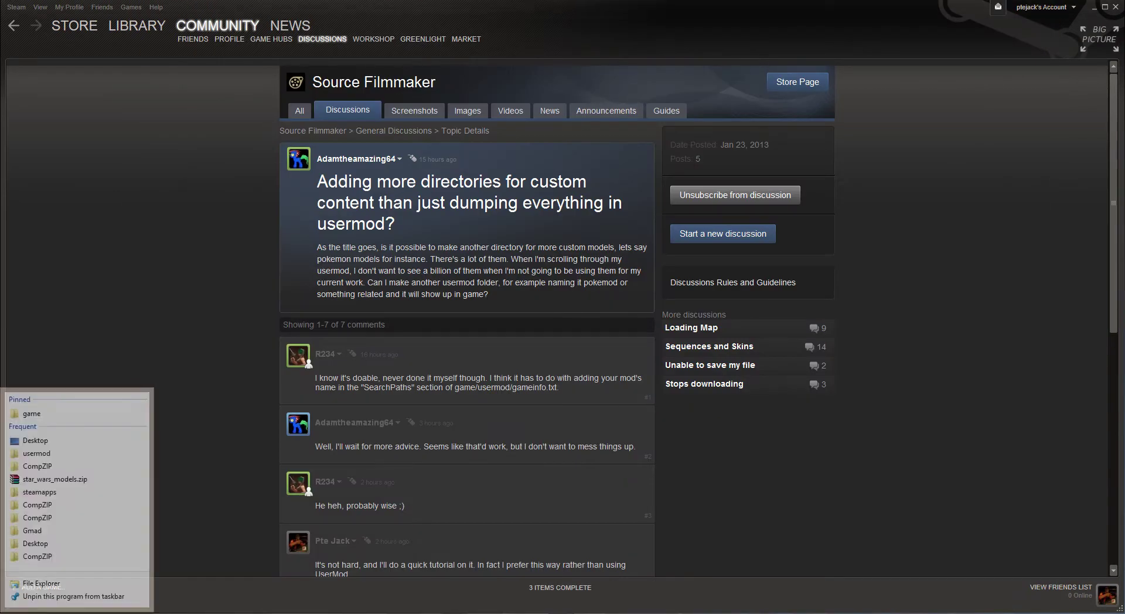
left_click(42, 408)
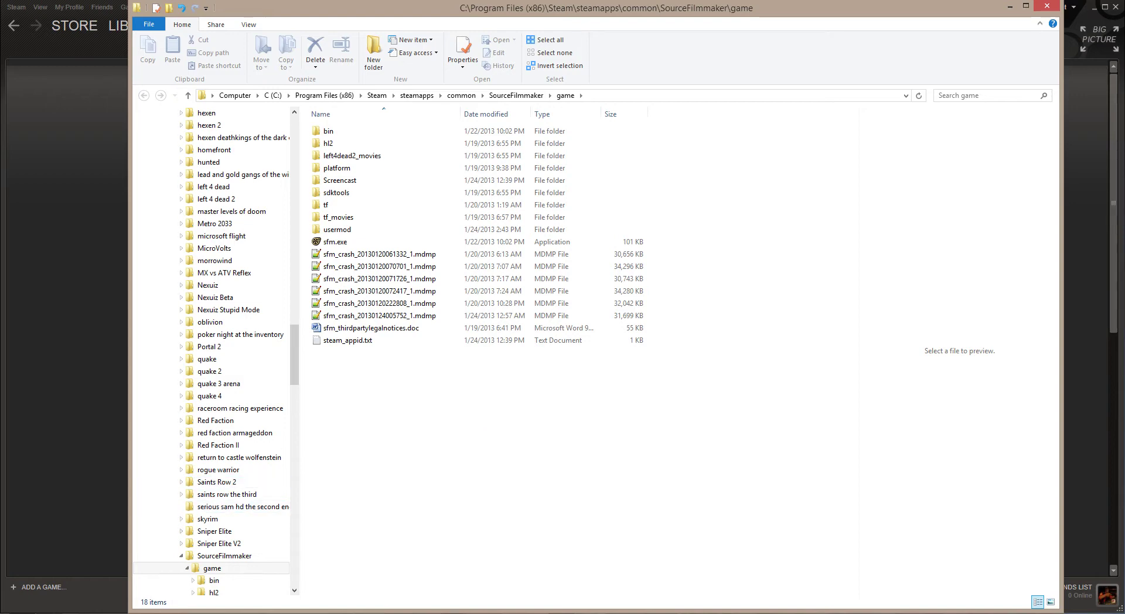
Open the tf_littlejack.7z archive from the CompZIP folder on drive N in WinRAR and dismiss the licence reminder
right_click(76, 613)
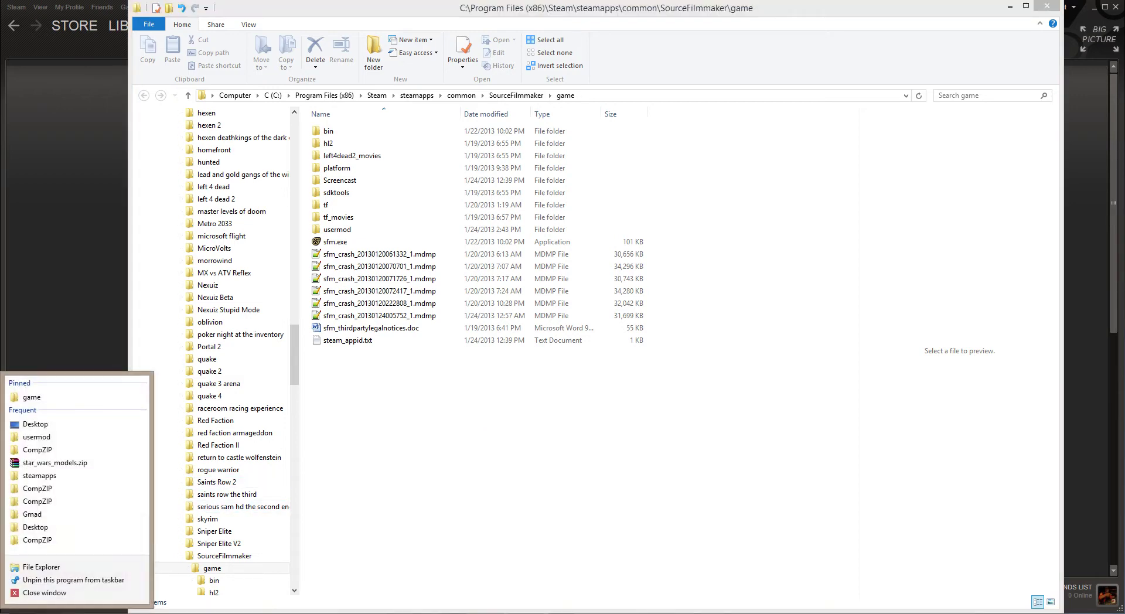
left_click(42, 488)
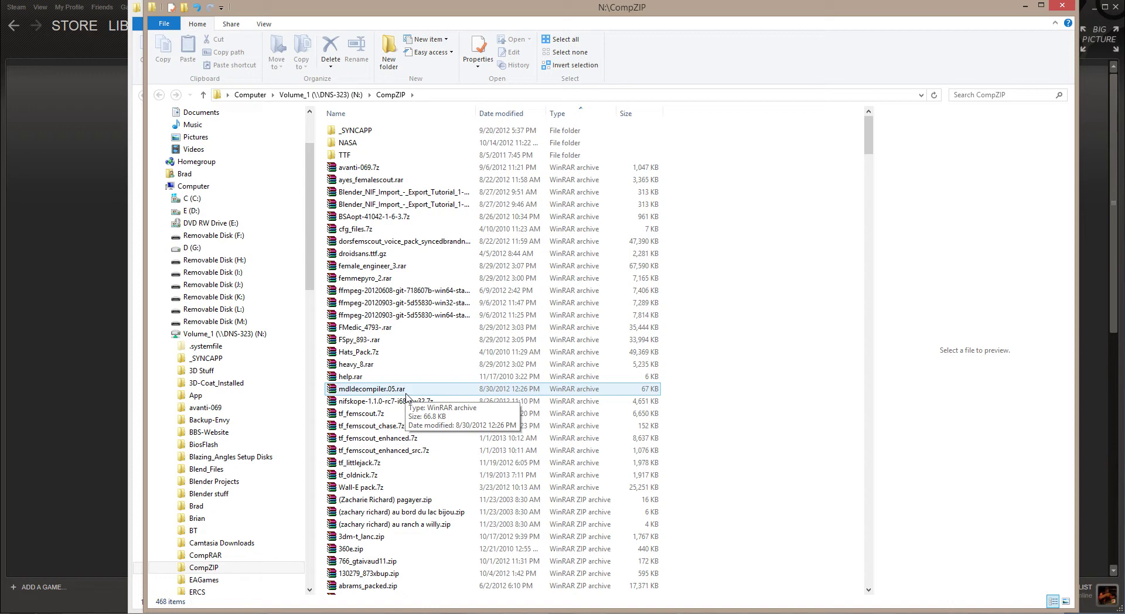
left_click(365, 467)
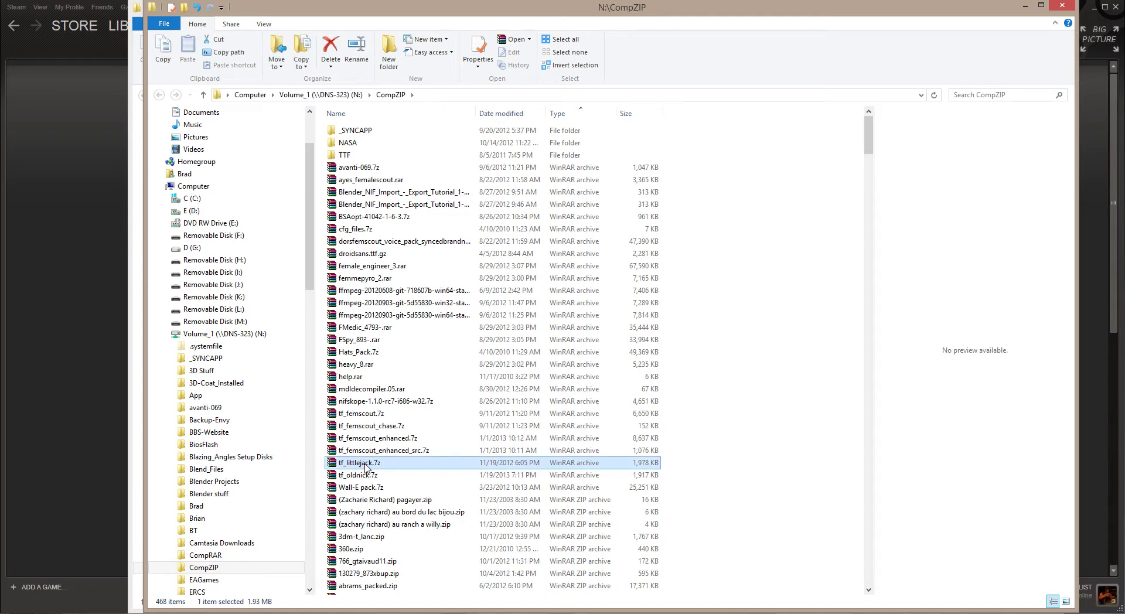
double_click(365, 466)
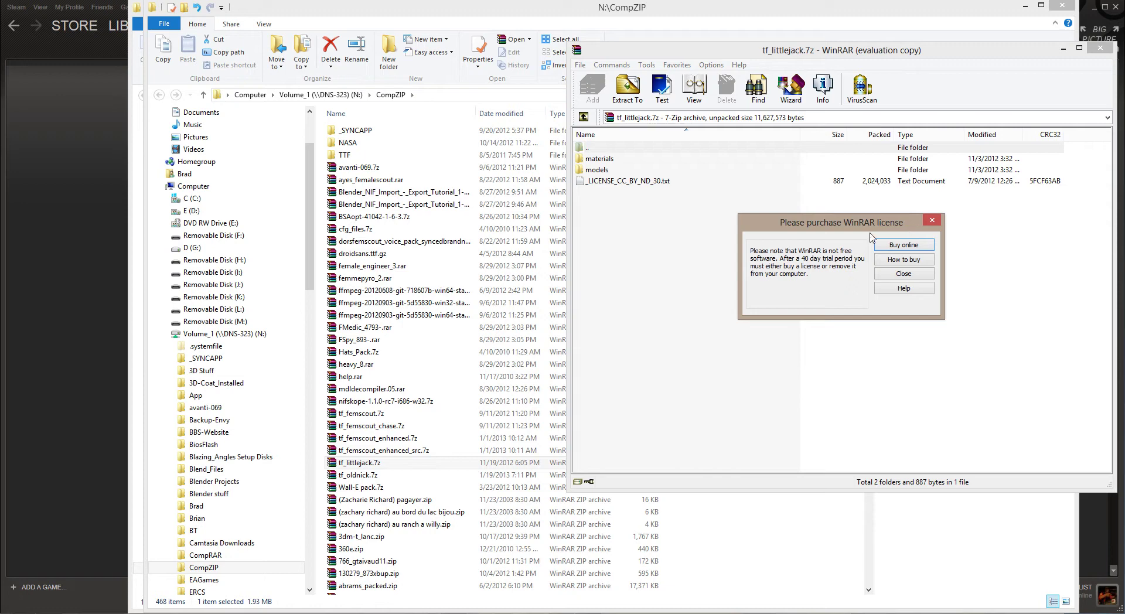
left_click(903, 275)
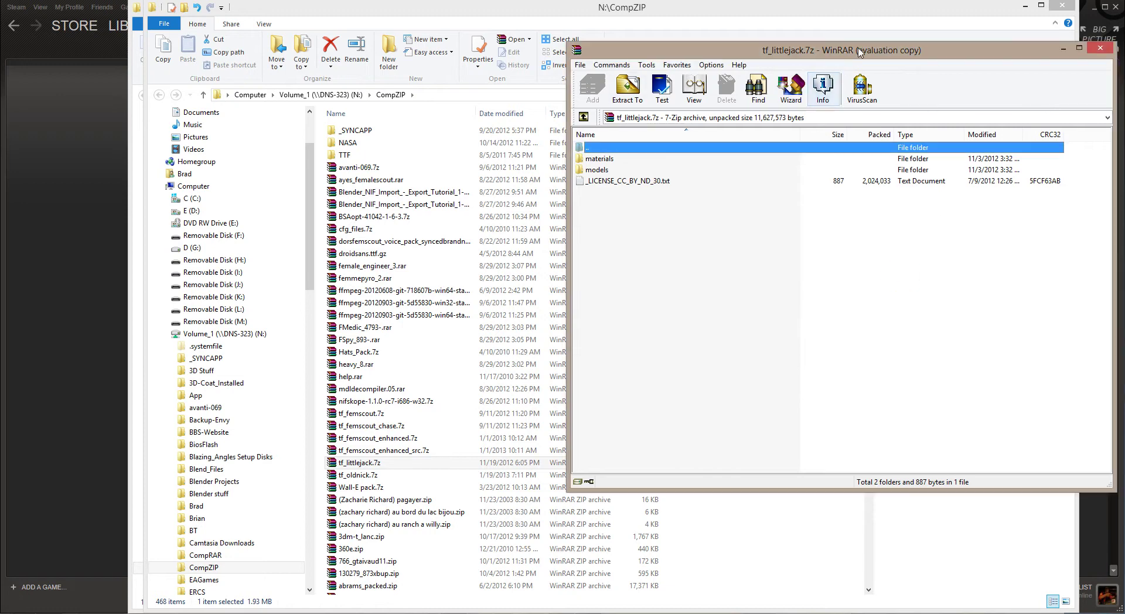
Read the _LICENSE_CC_BY_ND_30.txt file inside the archive and close it
left_click_drag(863, 51, 470, 26)
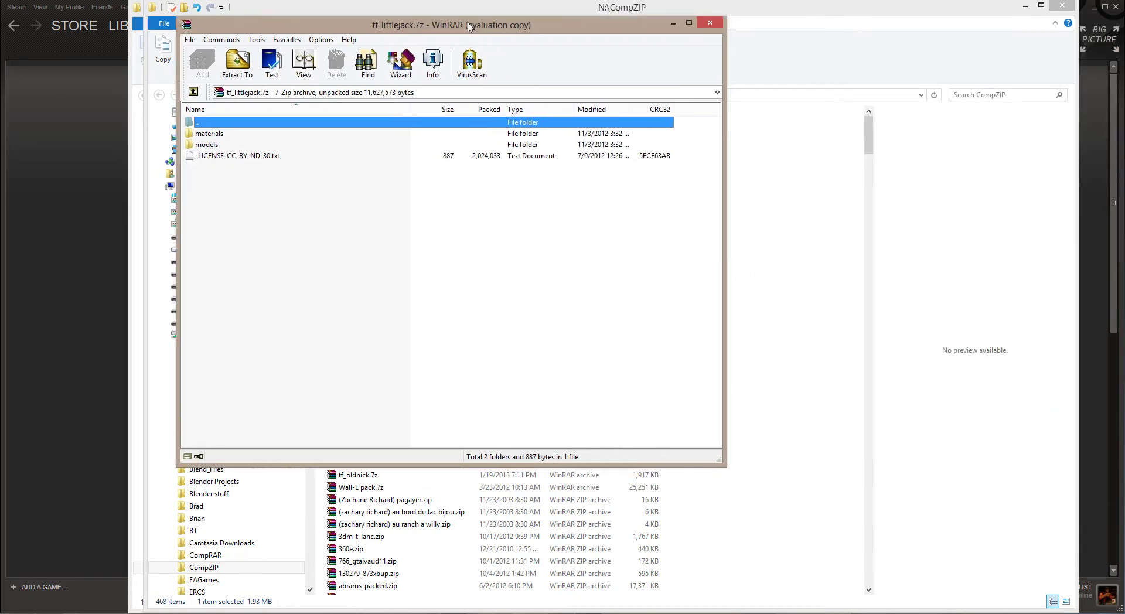
double_click(223, 157)
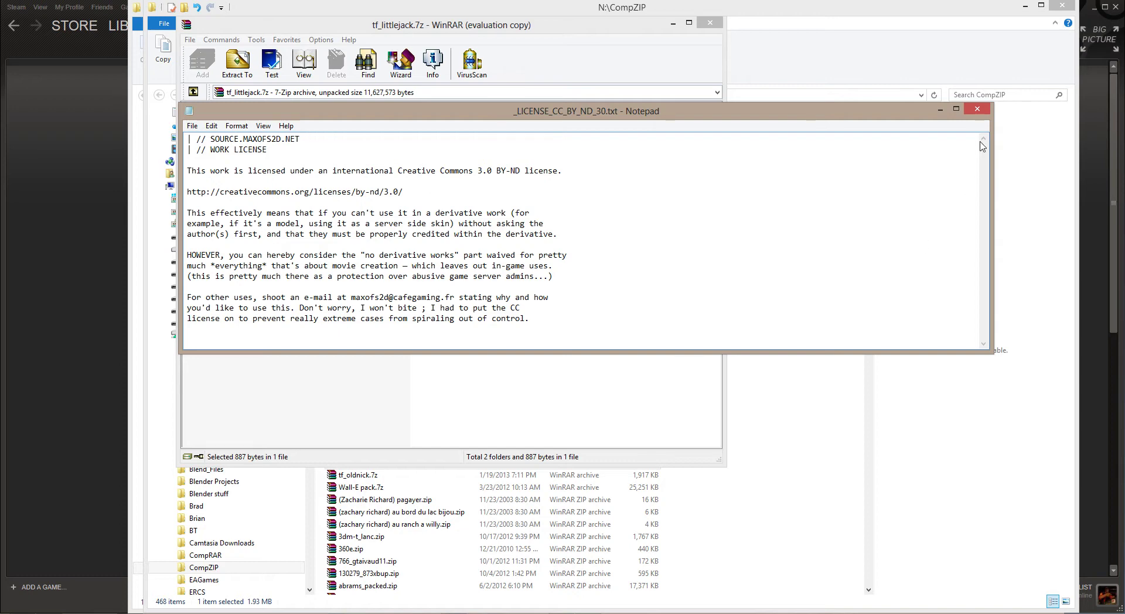
left_click(977, 110)
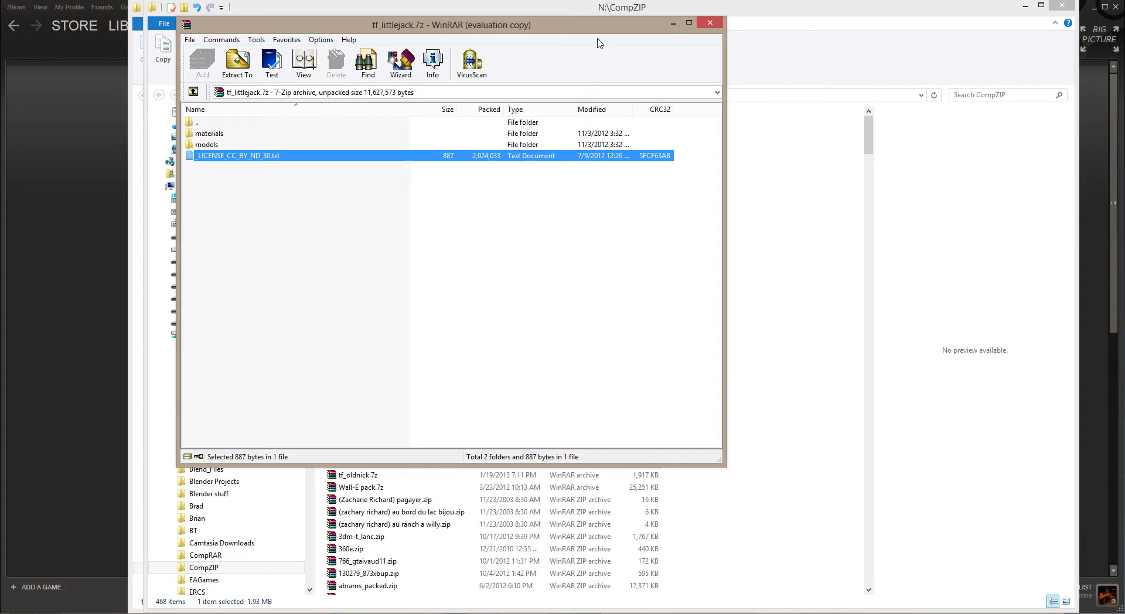
Arrange the windows with the tf_littlejack.7z archive beside the game folder in front, and minimize the CompZIP window
left_click_drag(580, 25, 445, 133)
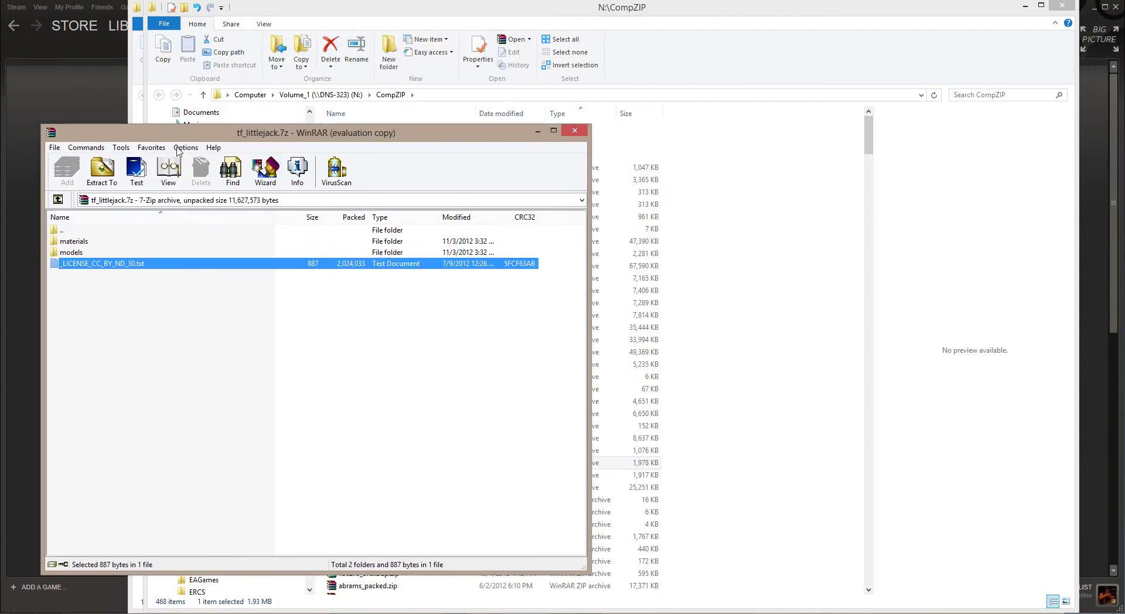
mouse_move(277, 136)
left_mouse_down()
mouse_move(252, 130)
mouse_move(260, 122)
left_mouse_up()
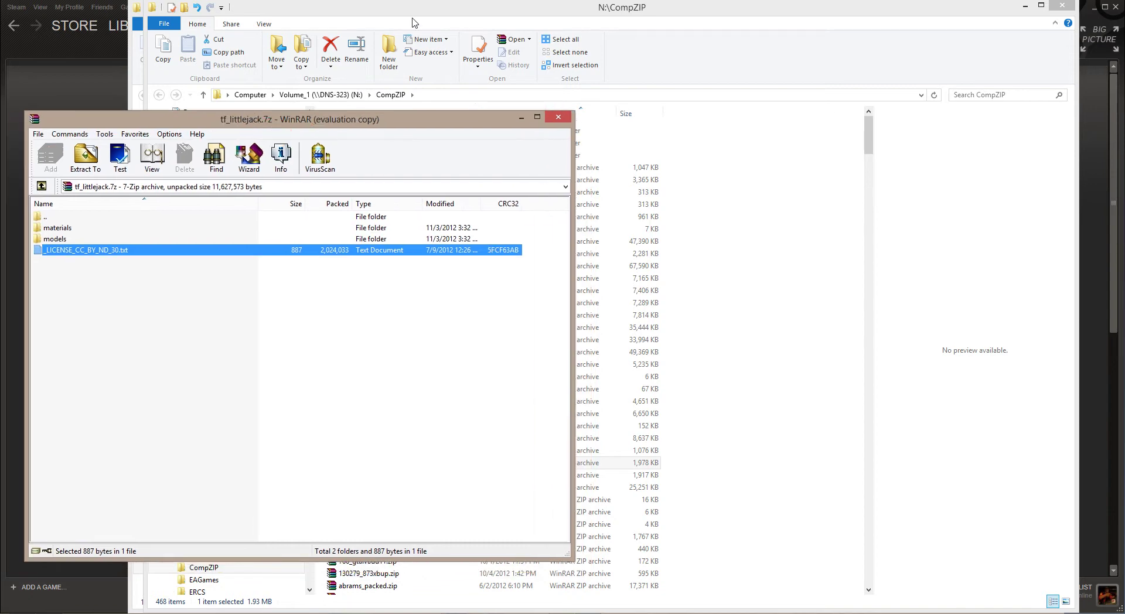
left_click(490, 24)
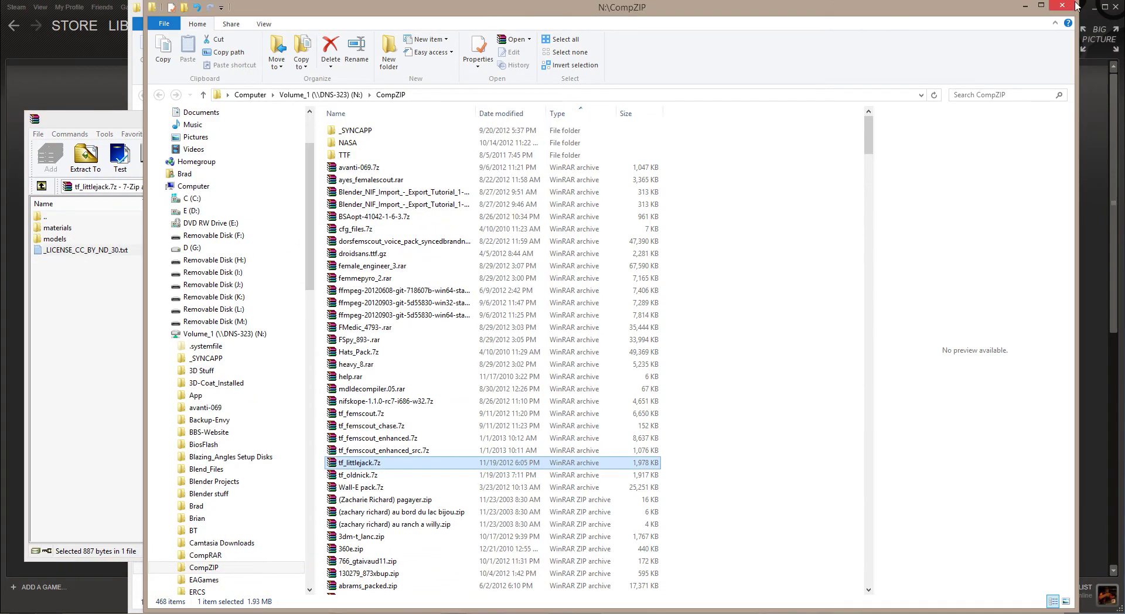
left_click(1025, 6)
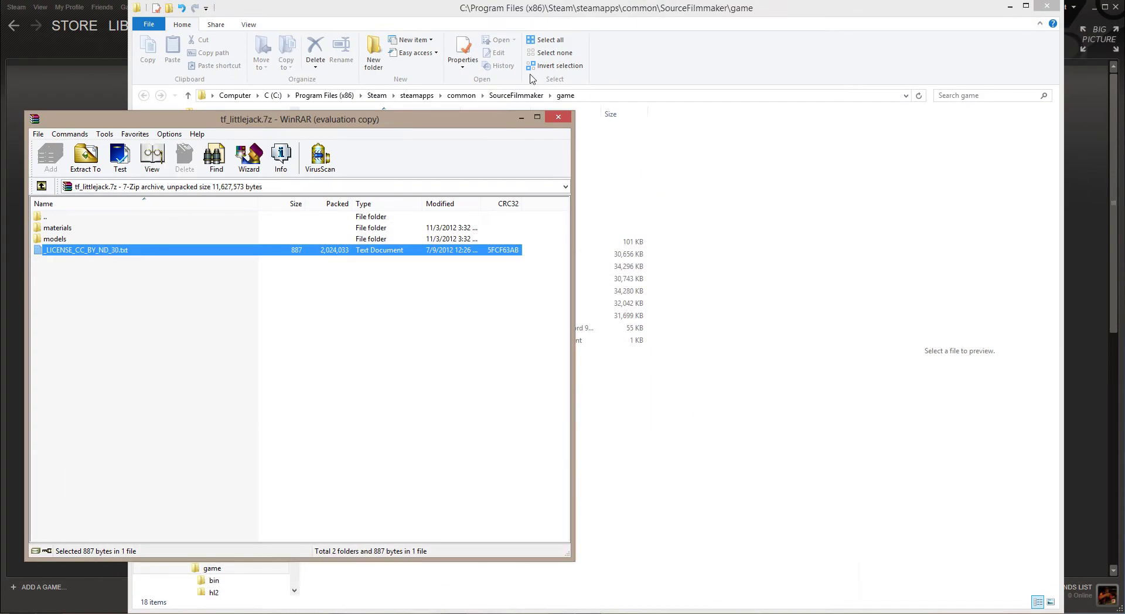
left_click(626, 17)
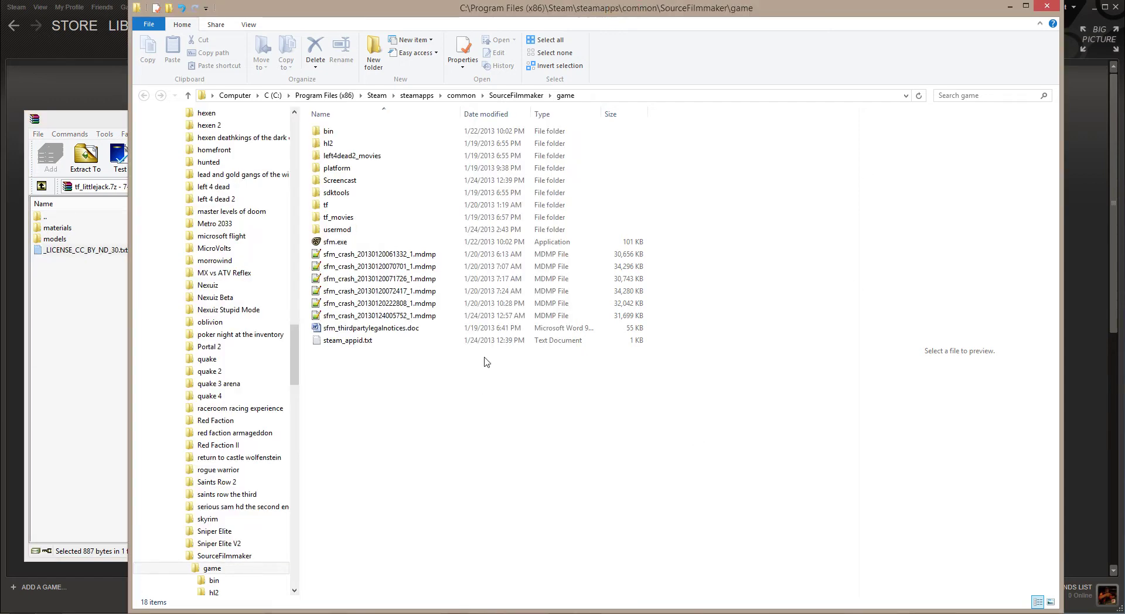
Create a new folder named LittleJack in the SourceFilmmaker game folder
right_click(339, 370)
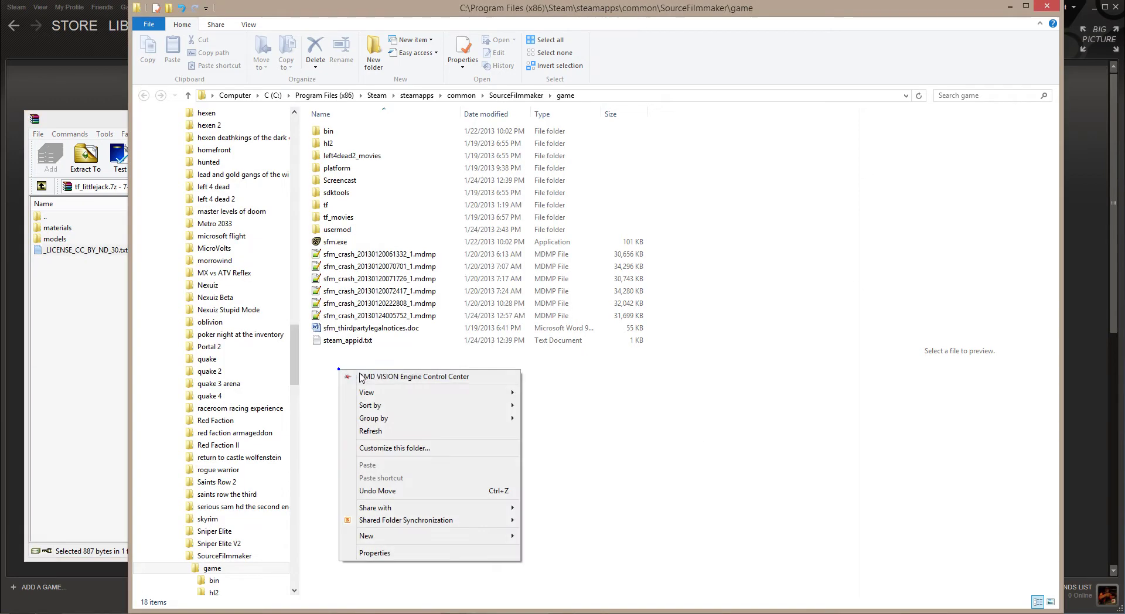
mouse_move(381, 537)
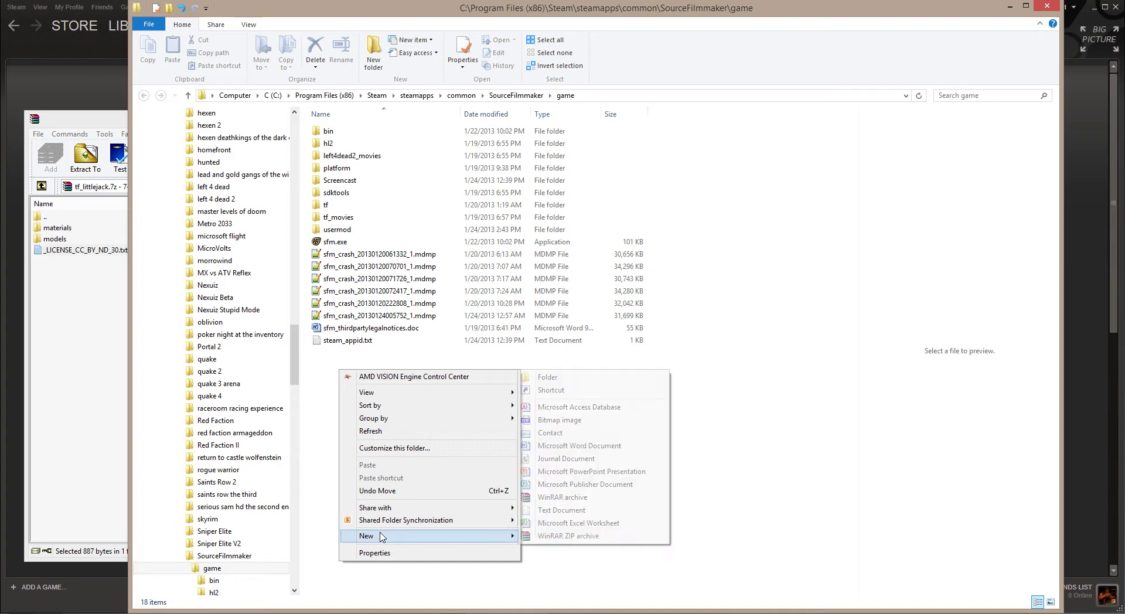
left_click(561, 380)
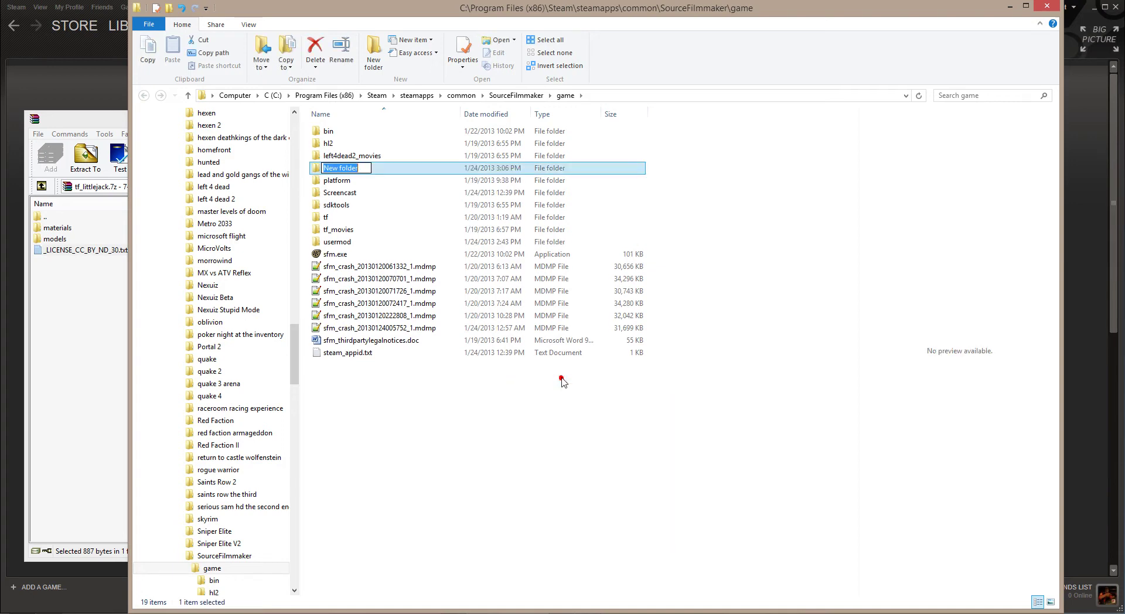
type("LittleJack")
key("Return")
Extract the materials and models folders from the tf_littlejack.7z archive into the LittleJack folder
left_click(87, 124)
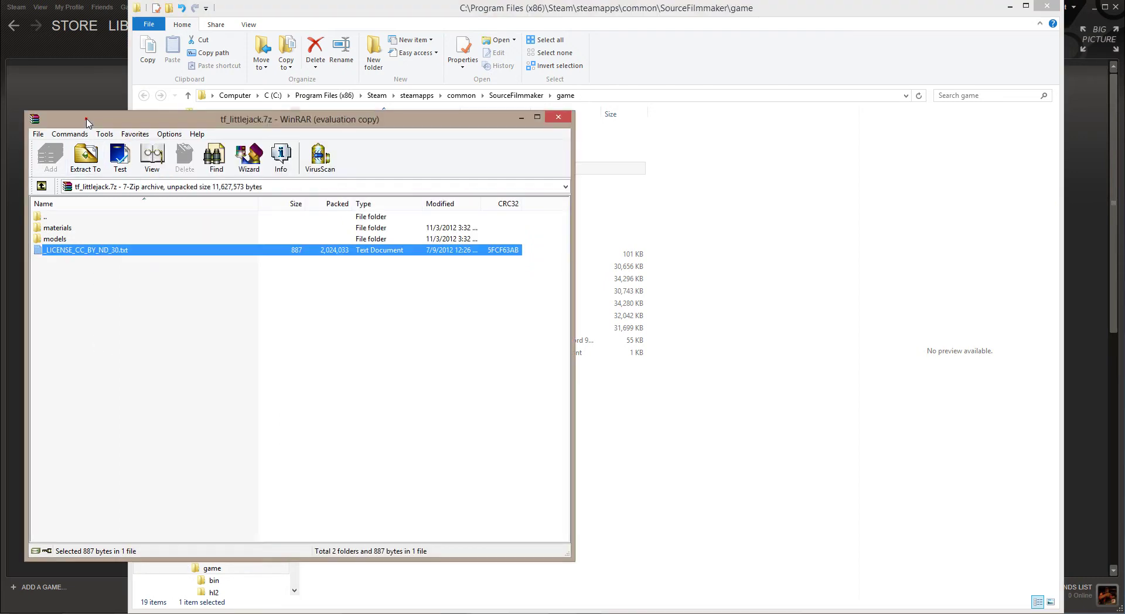
left_click(59, 230)
left_click(57, 239, "shift")
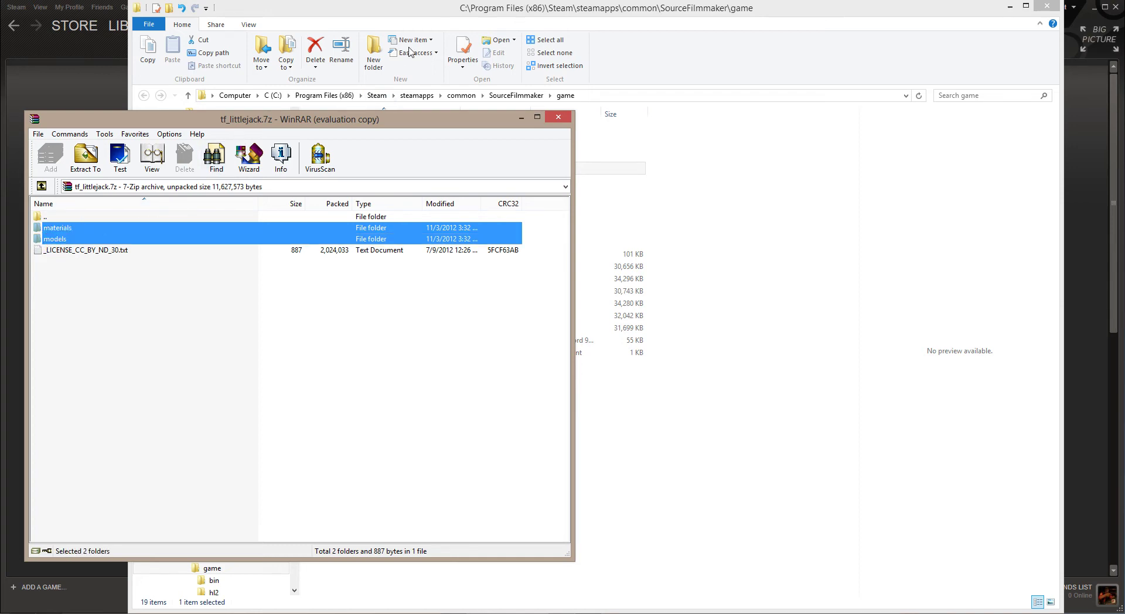
left_click_drag(472, 14, 801, 59)
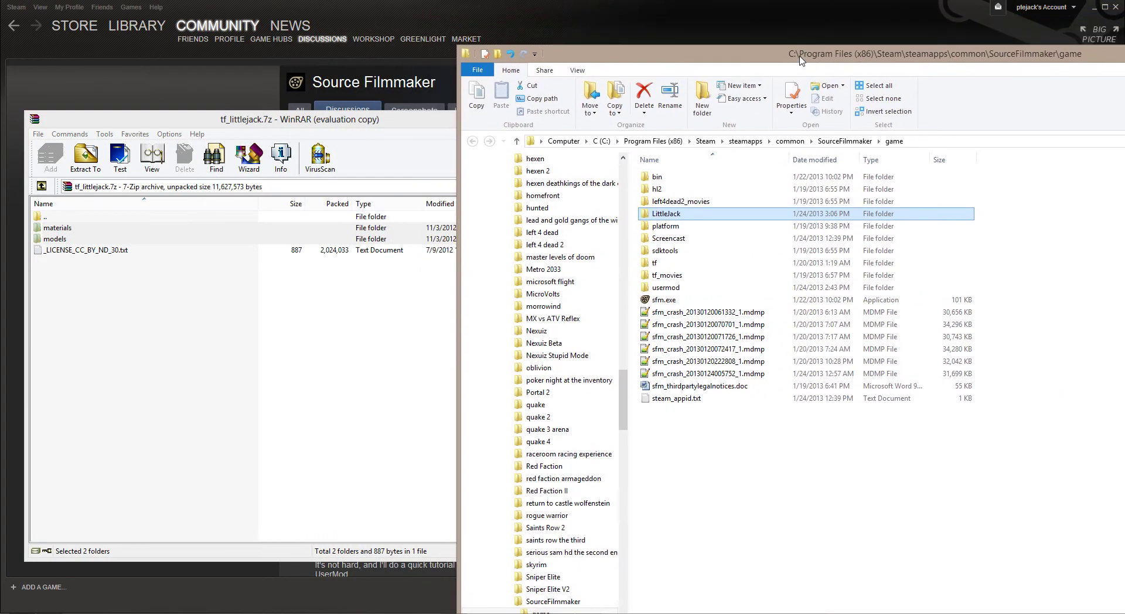
left_click(57, 235)
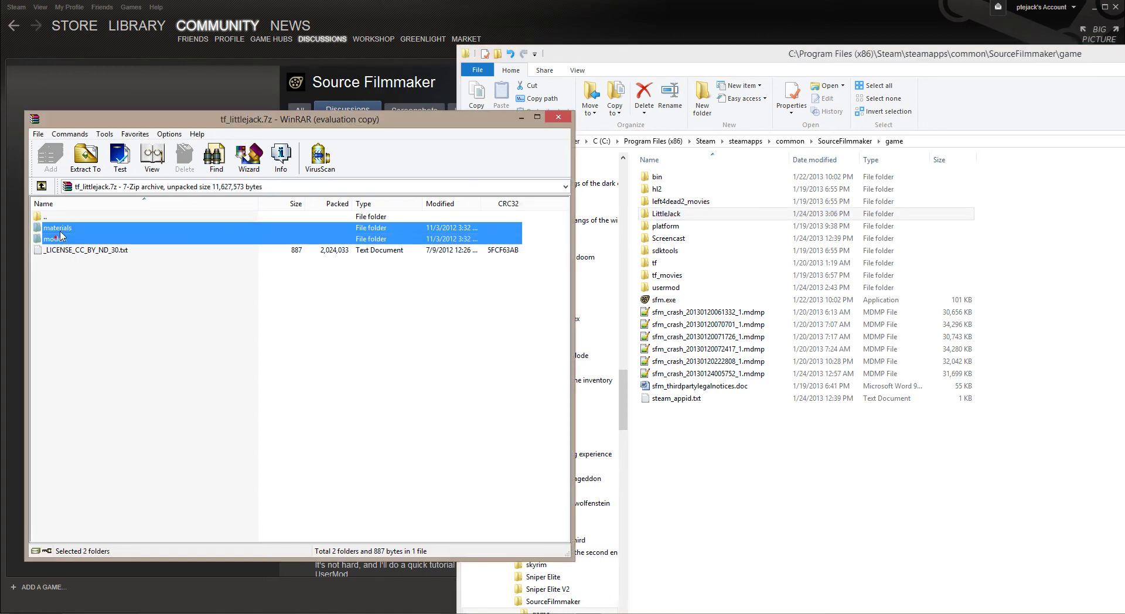
left_click_drag(63, 232, 665, 217)
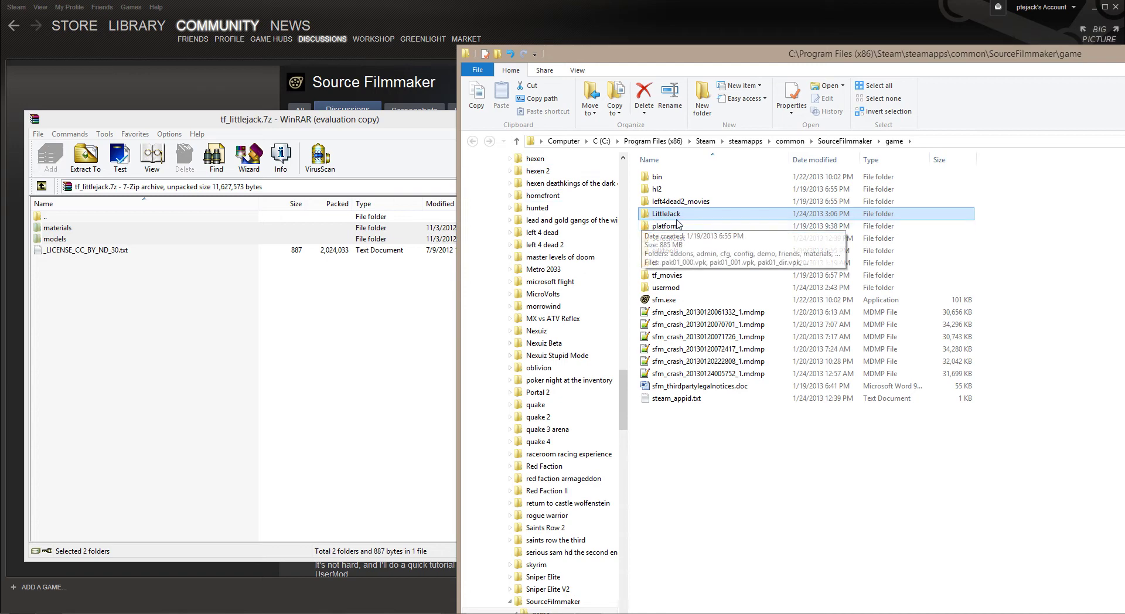
Examine the extracted materials in the LittleJack folder down to materials\models\player\childJack\hwm
double_click(677, 220)
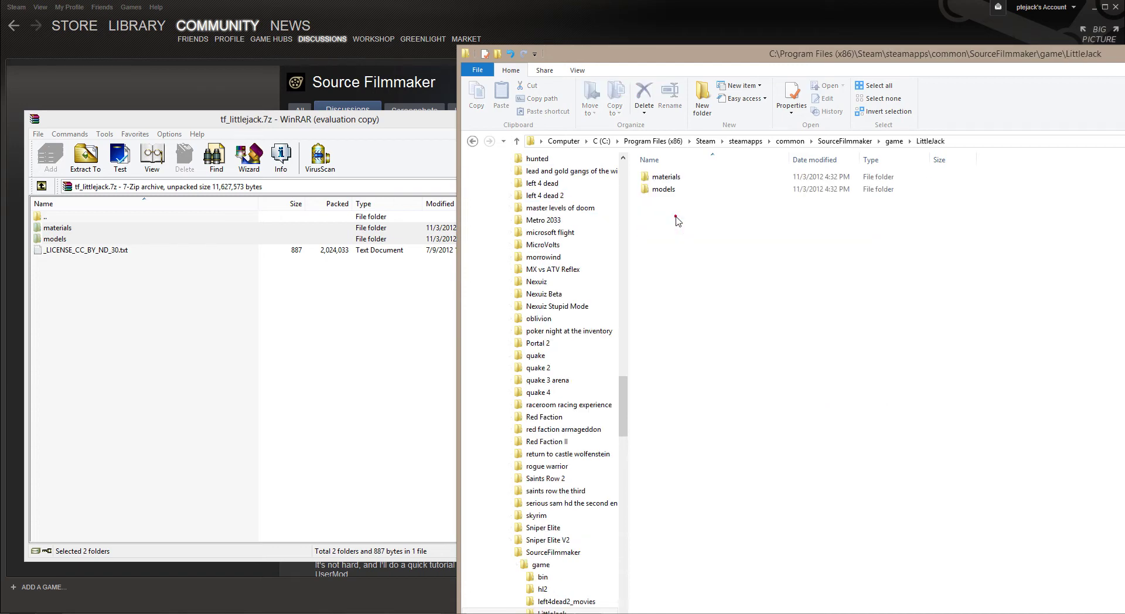
double_click(666, 176)
double_click(666, 177)
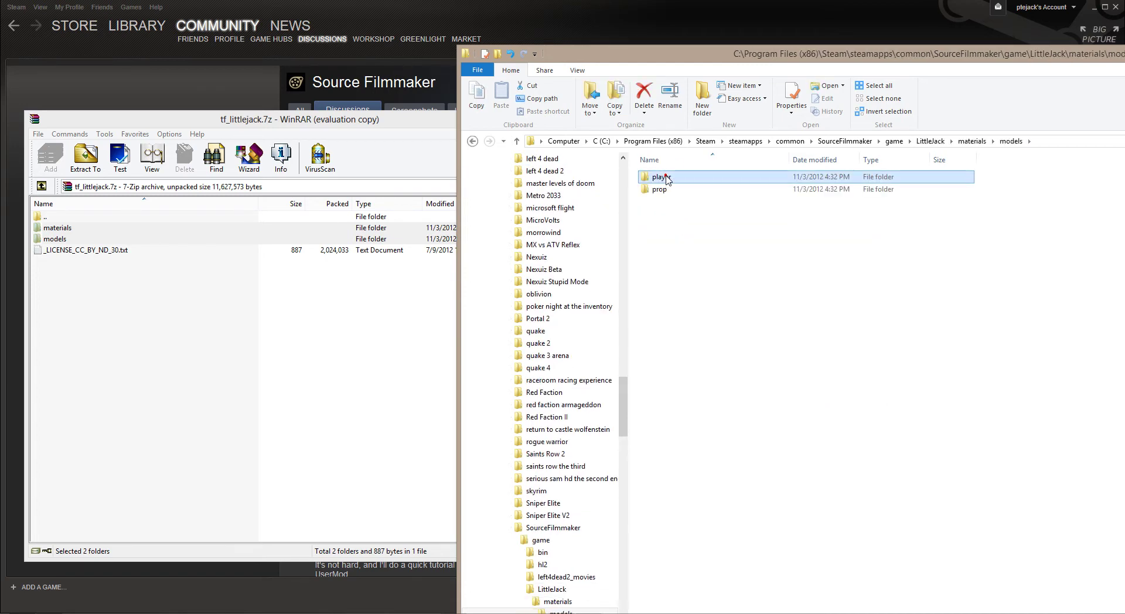
double_click(667, 177)
double_click(666, 177)
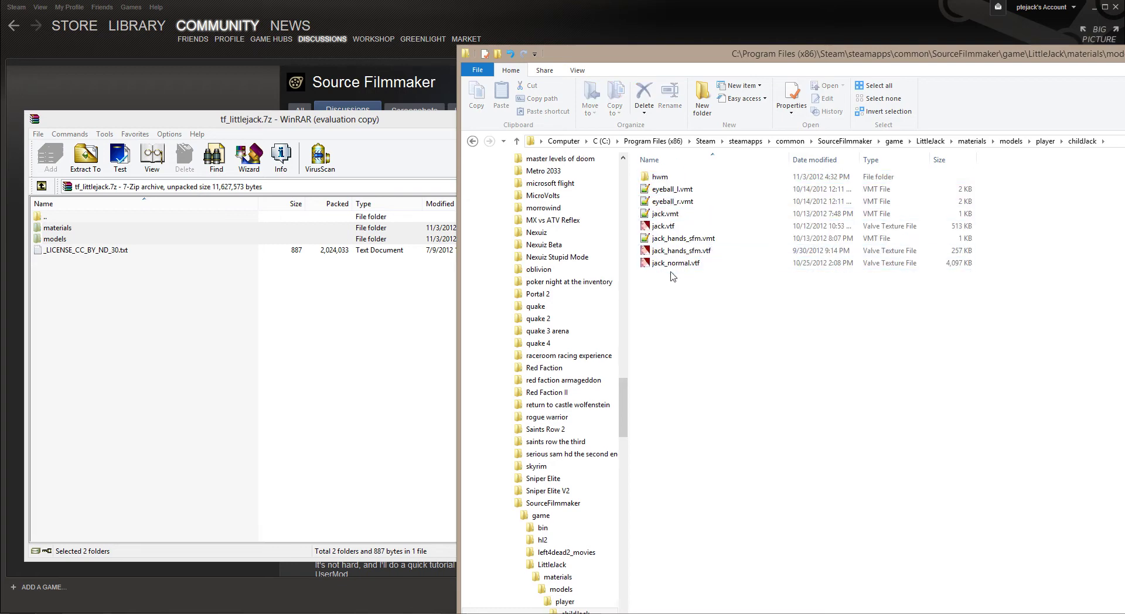
double_click(662, 177)
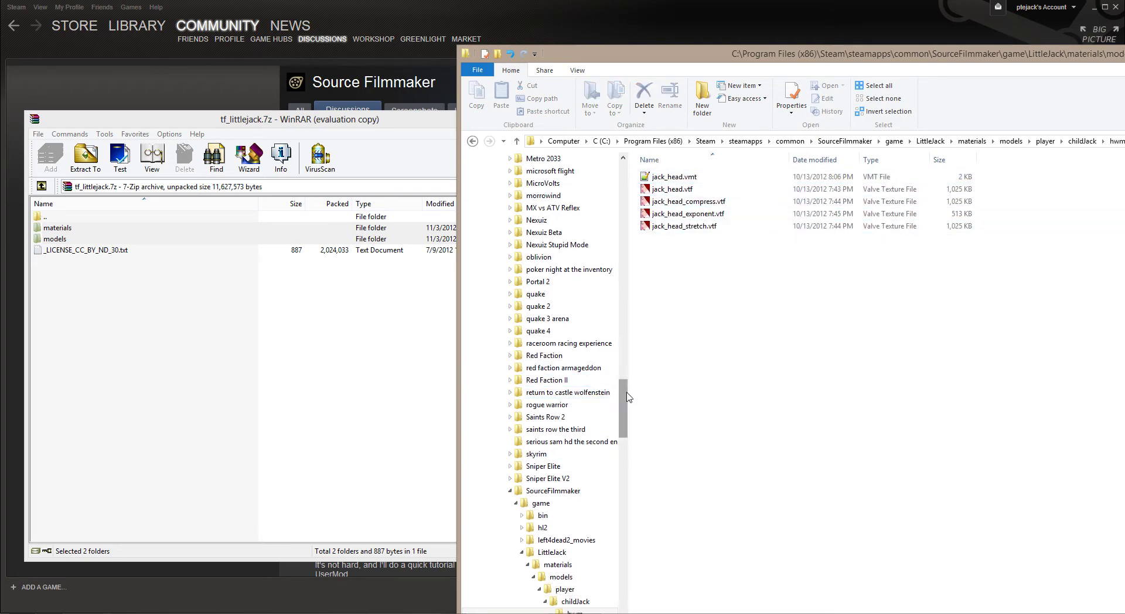
Examine the extracted model files in LittleJack\models\player\hwm
left_click_drag(627, 403, 627, 415)
scroll(535, 419, "down", 2)
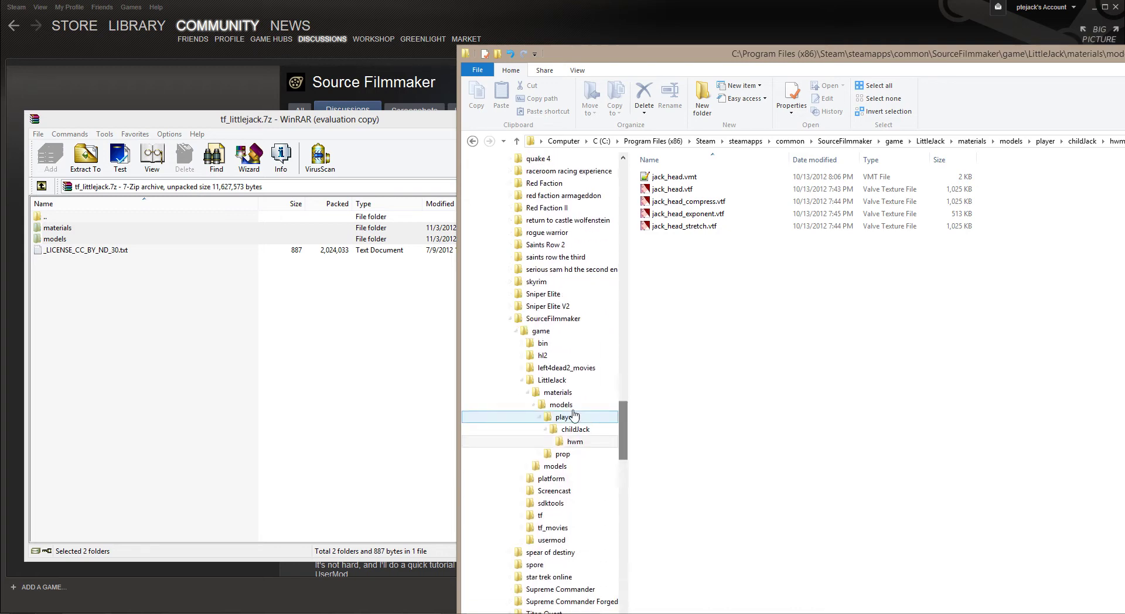
left_click(550, 467)
double_click(660, 177)
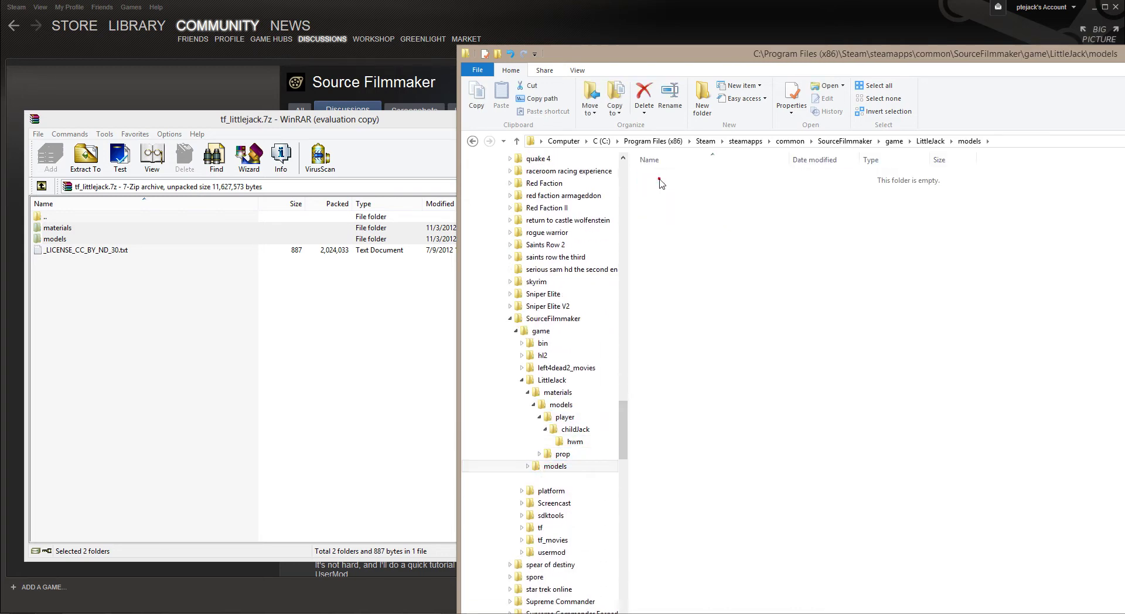
left_click(660, 177)
double_click(660, 178)
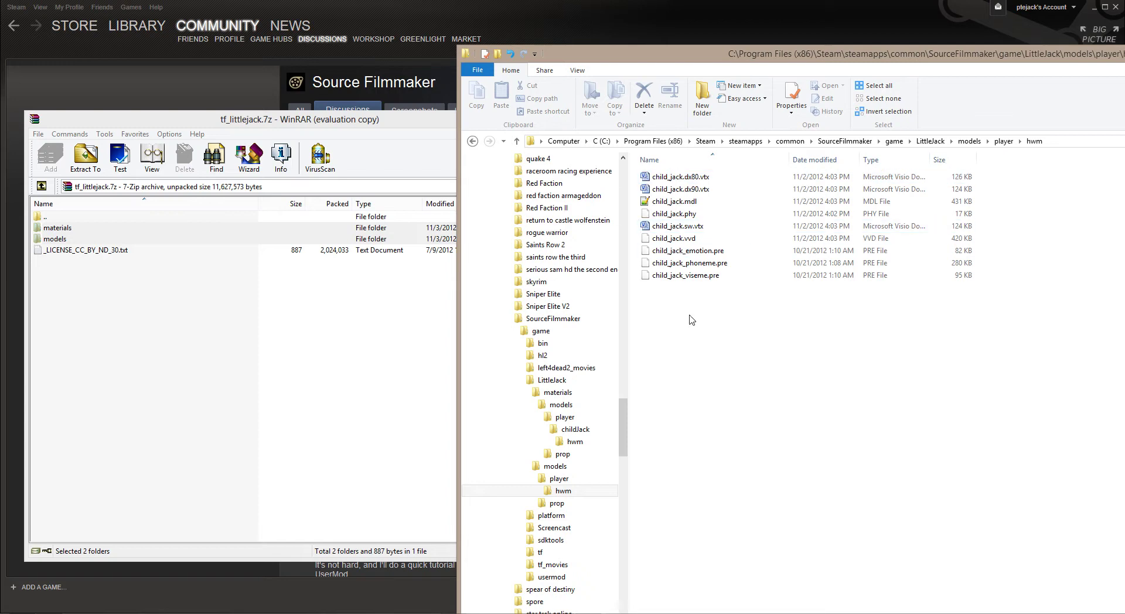
Collapse the materials and models subtrees and review the top-level structure of the LittleJack folder
left_click_drag(955, 54, 663, 72)
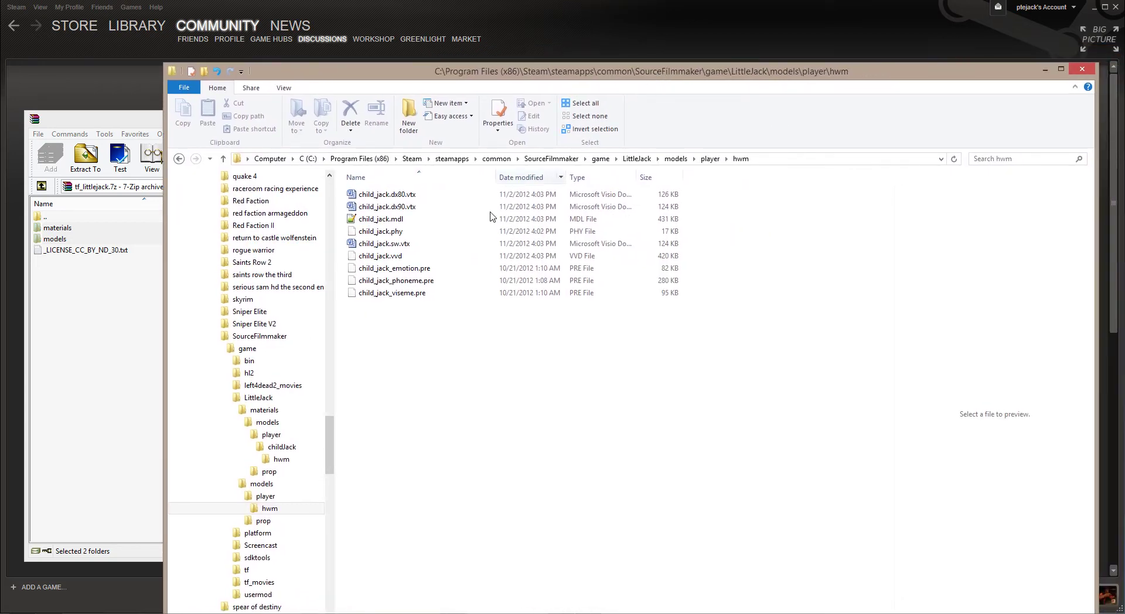
left_click(233, 411)
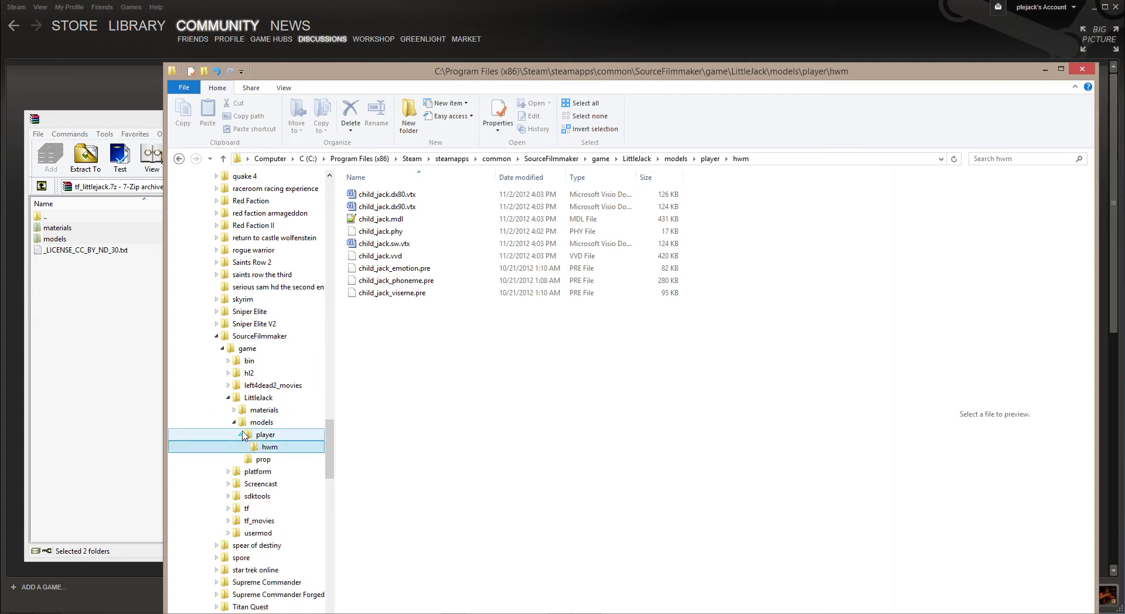
left_click(234, 423)
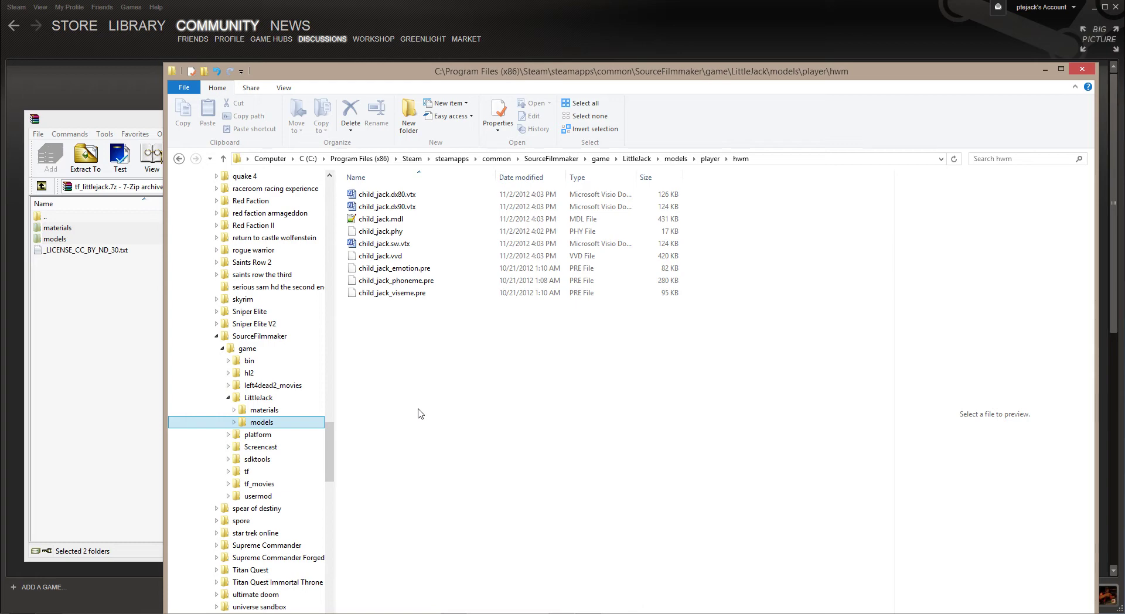
left_click(268, 398)
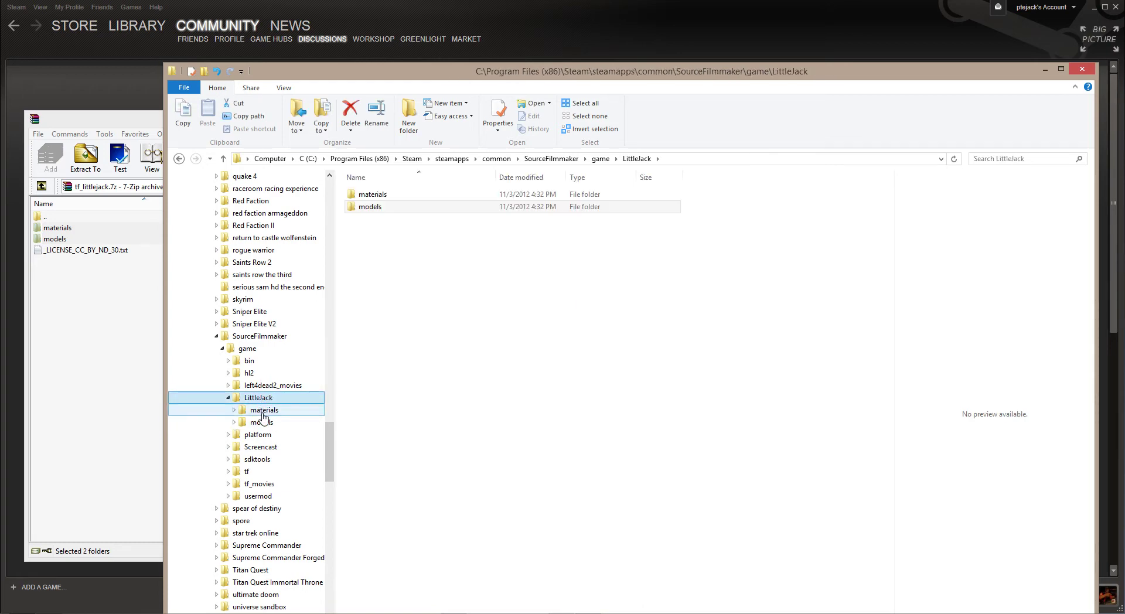
left_click(267, 412)
left_click(262, 422)
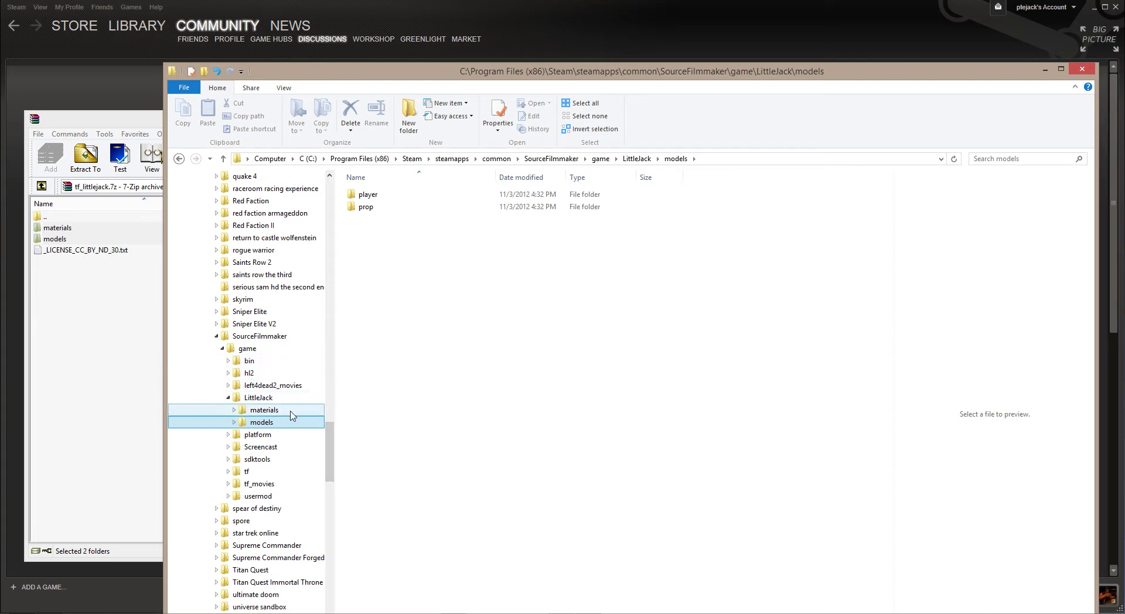
left_click(261, 402)
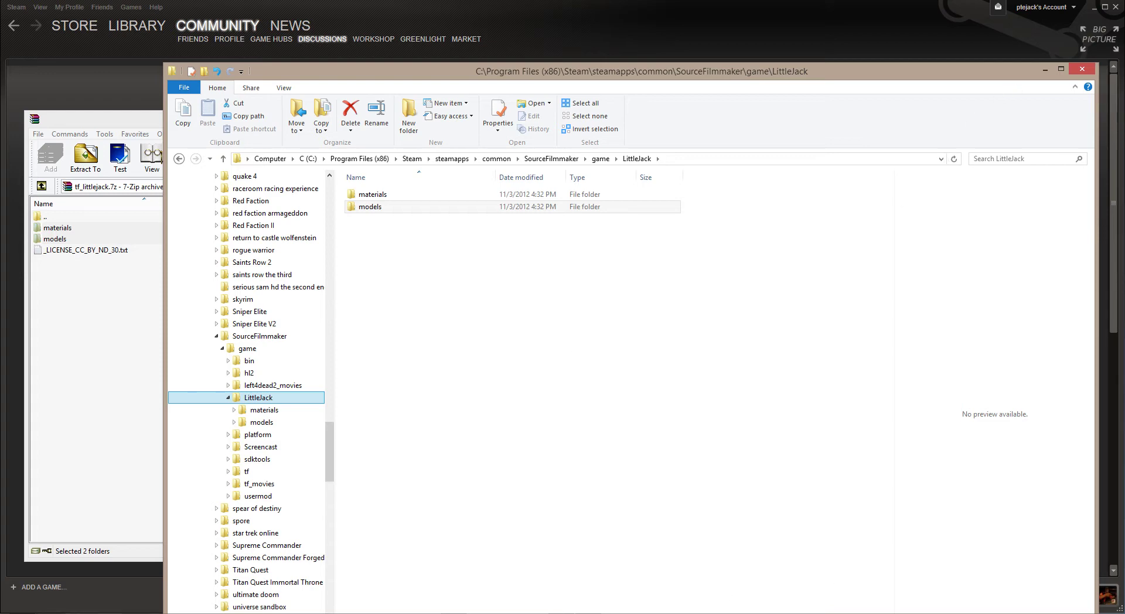
Launch Source Filmmaker from Steam
left_click(1016, 613)
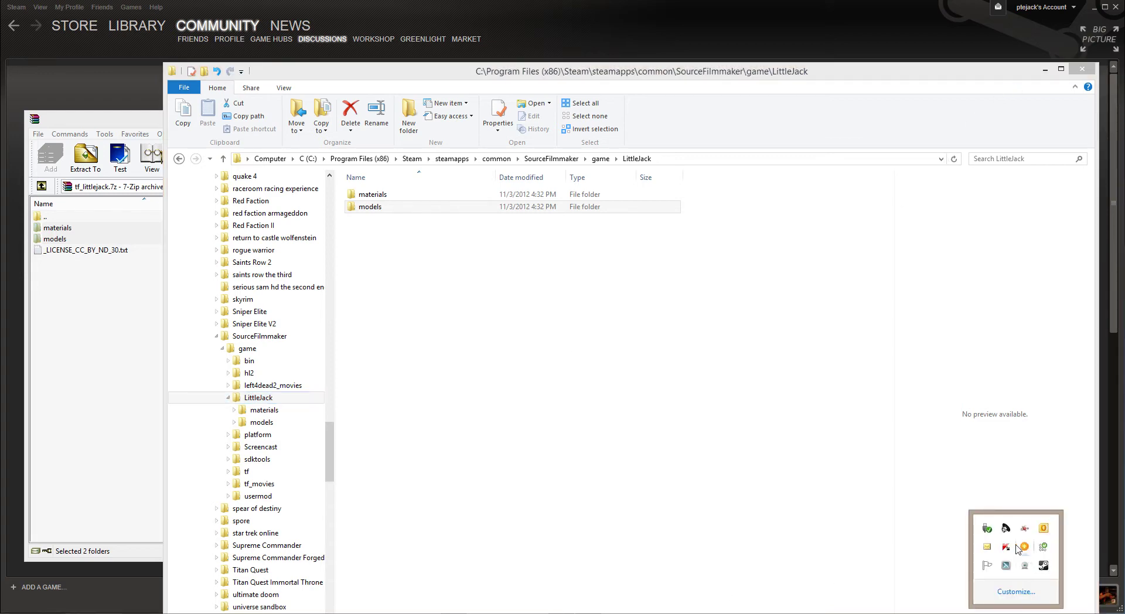
right_click(1041, 567)
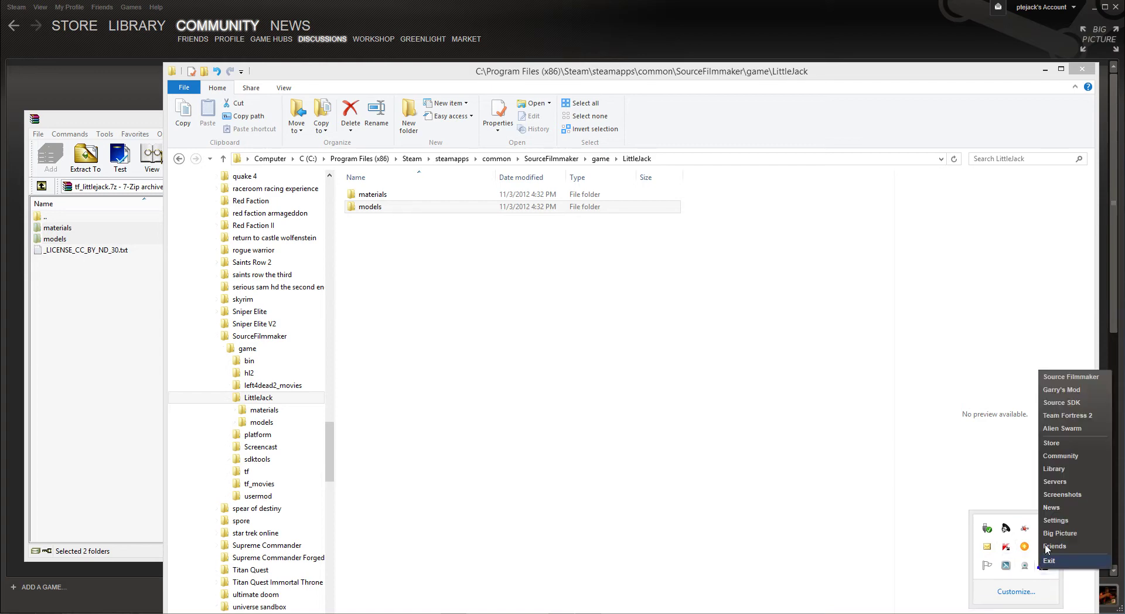
left_click(1049, 378)
left_click(581, 345)
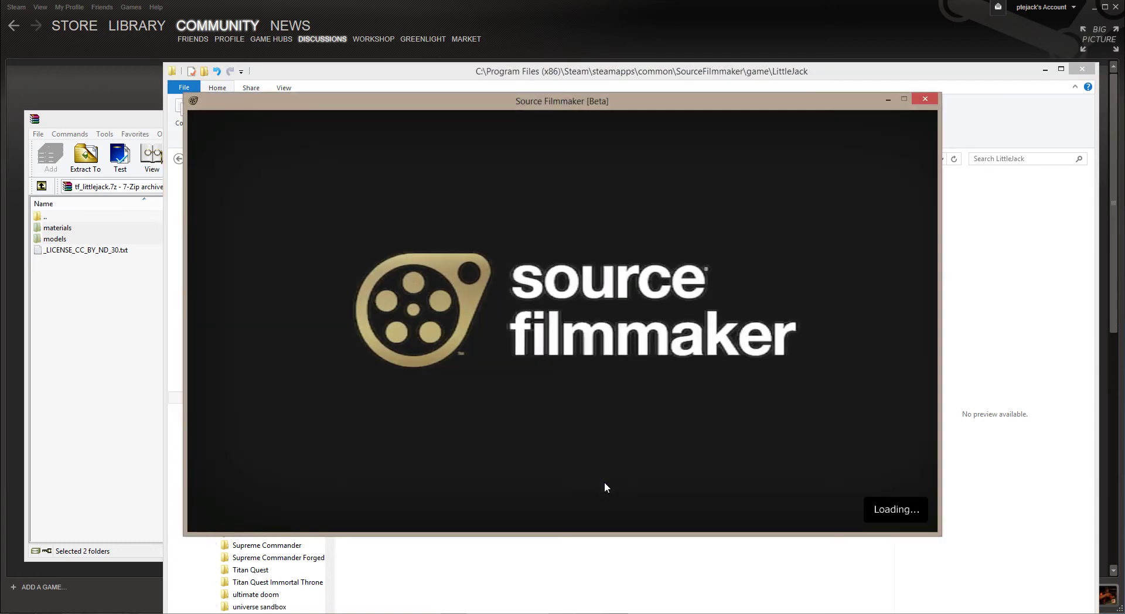
left_click(117, 124)
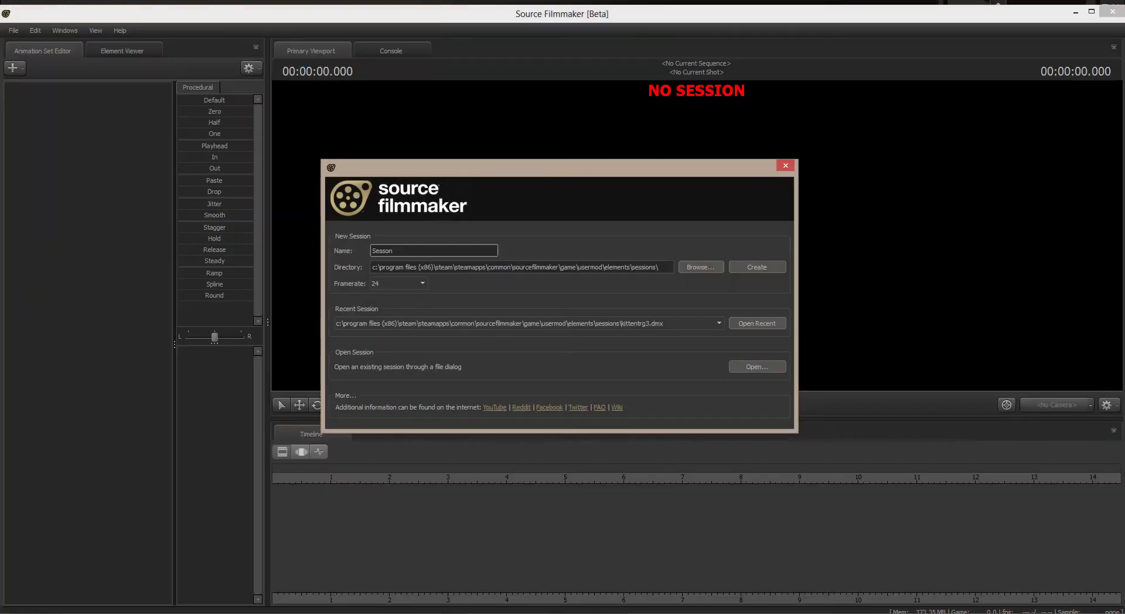
Create a new session with the default settings and load the stage.bsp map
right_click(612, 612)
left_click(619, 591)
left_click(756, 266)
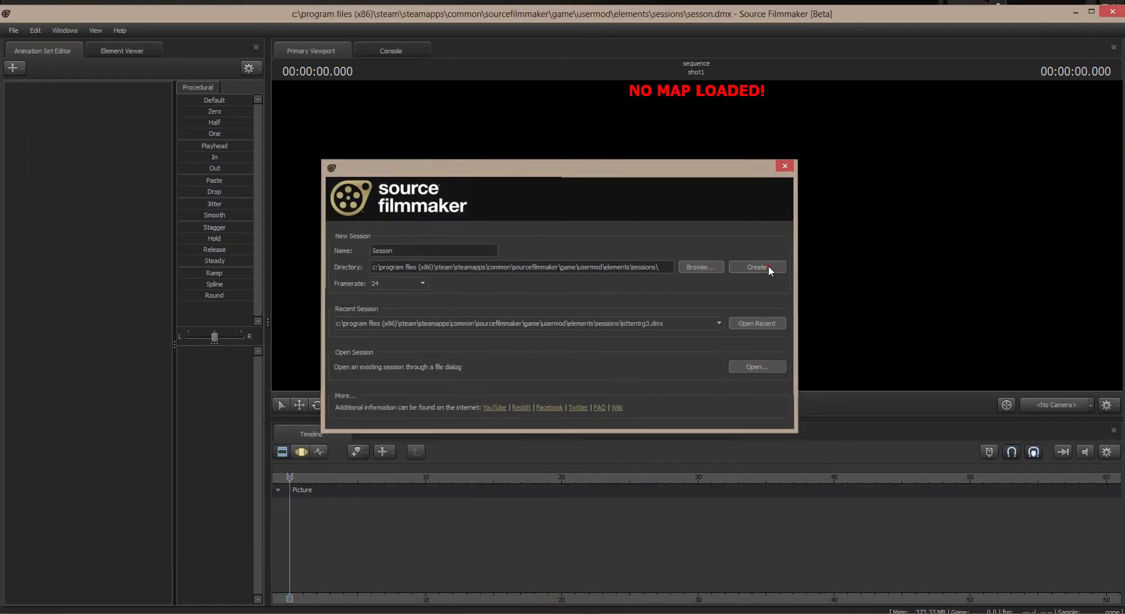
right_click(701, 178)
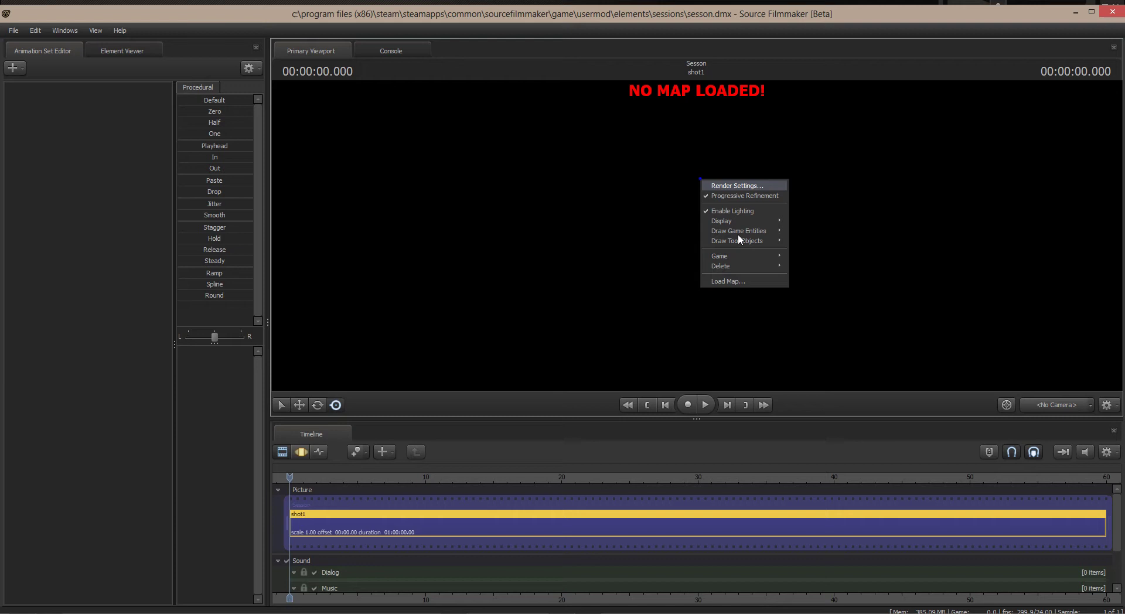
left_click(736, 282)
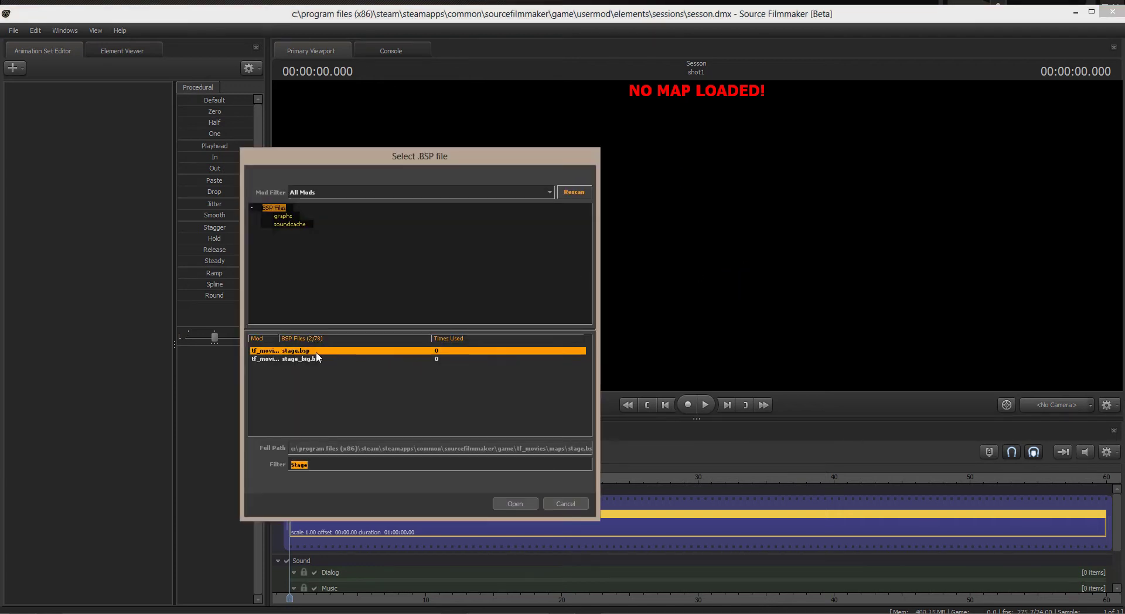
double_click(317, 353)
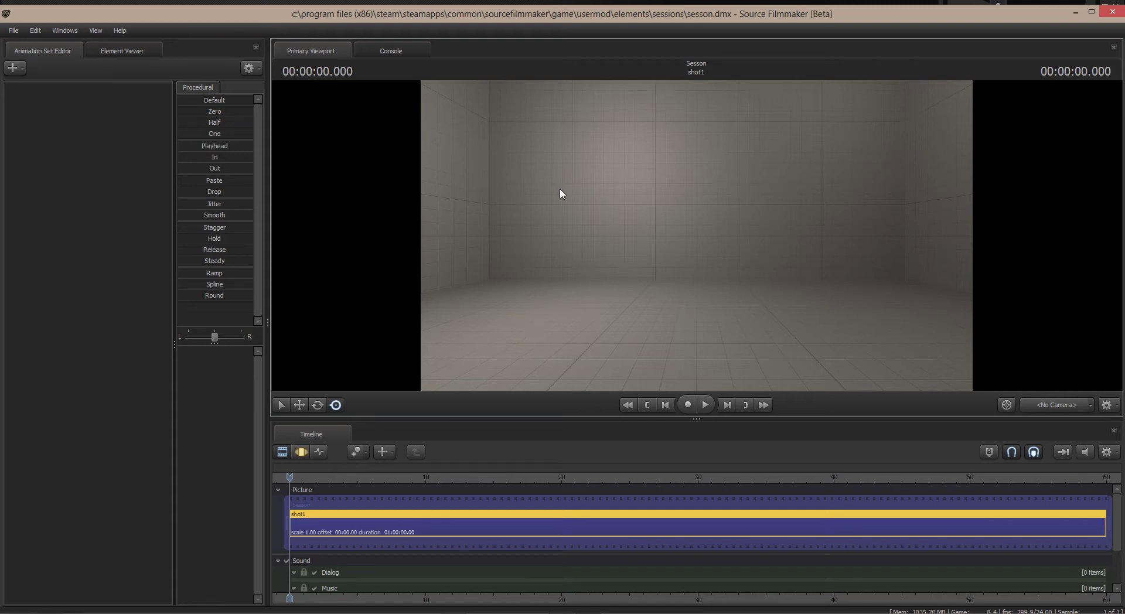
Browse models for a new model animation set and filter the MDL files of all mods by "jack"
left_click(22, 68)
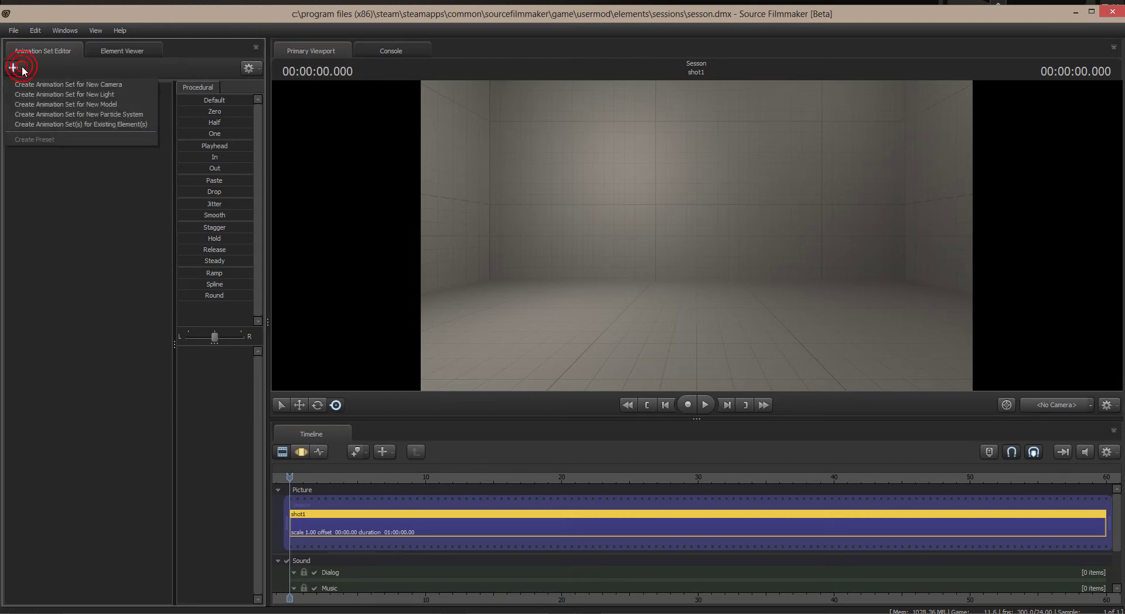
left_click(58, 104)
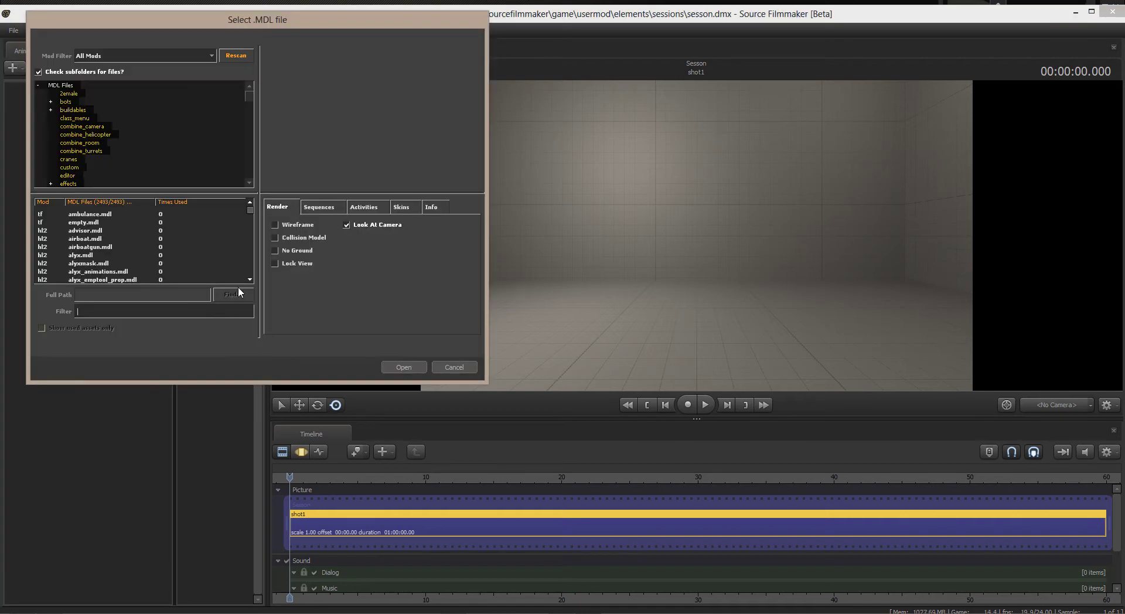
left_click(82, 310)
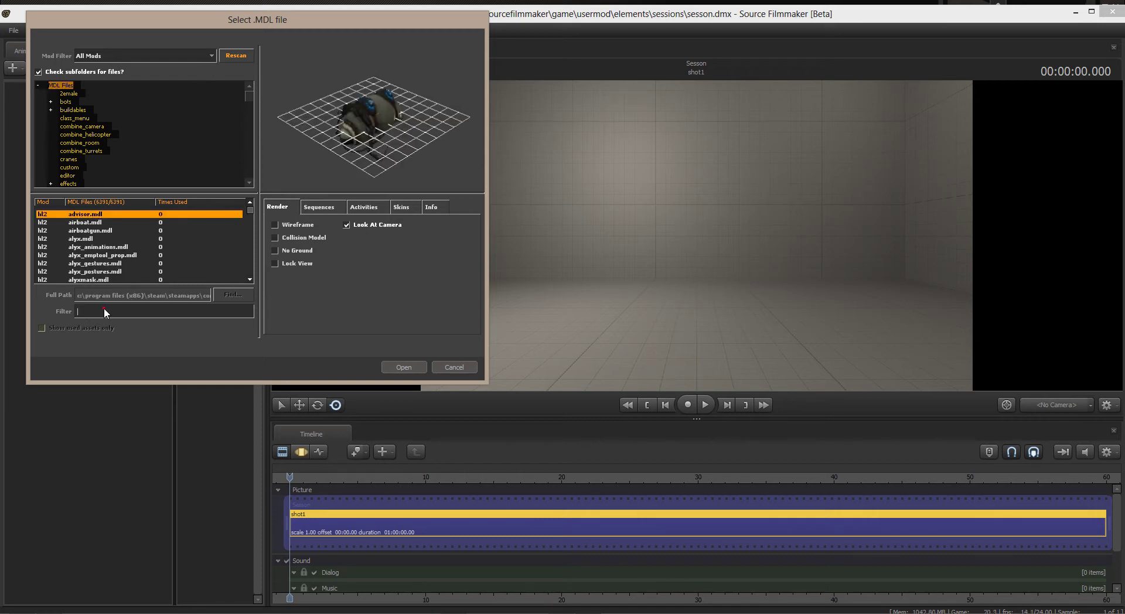
type("jack")
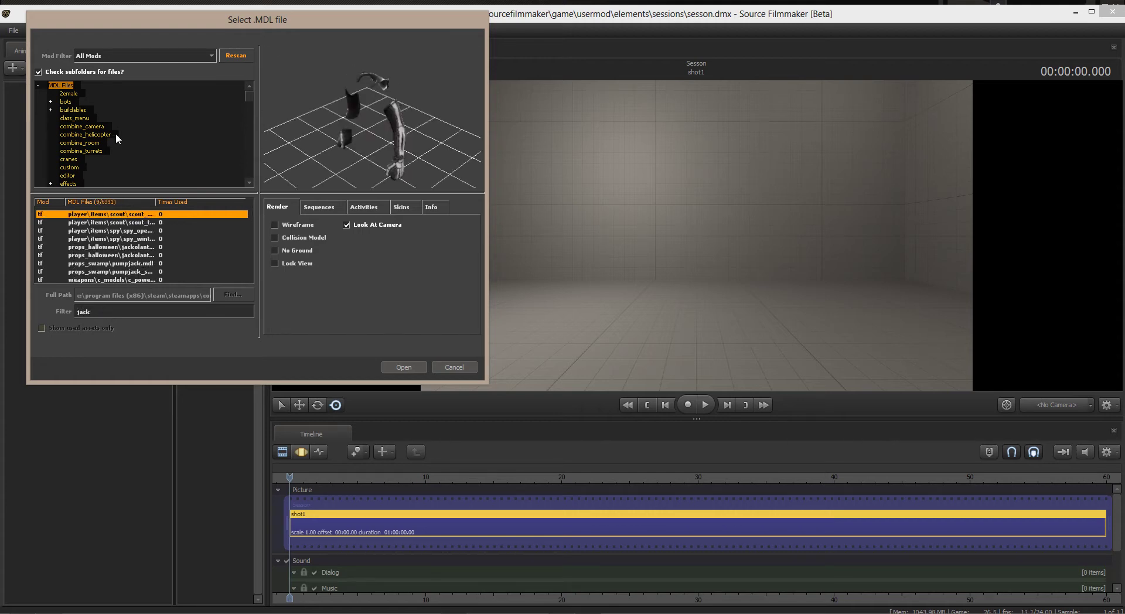
Restrict the filtered model list to the usermod mod
double_click(83, 312)
left_click(212, 56)
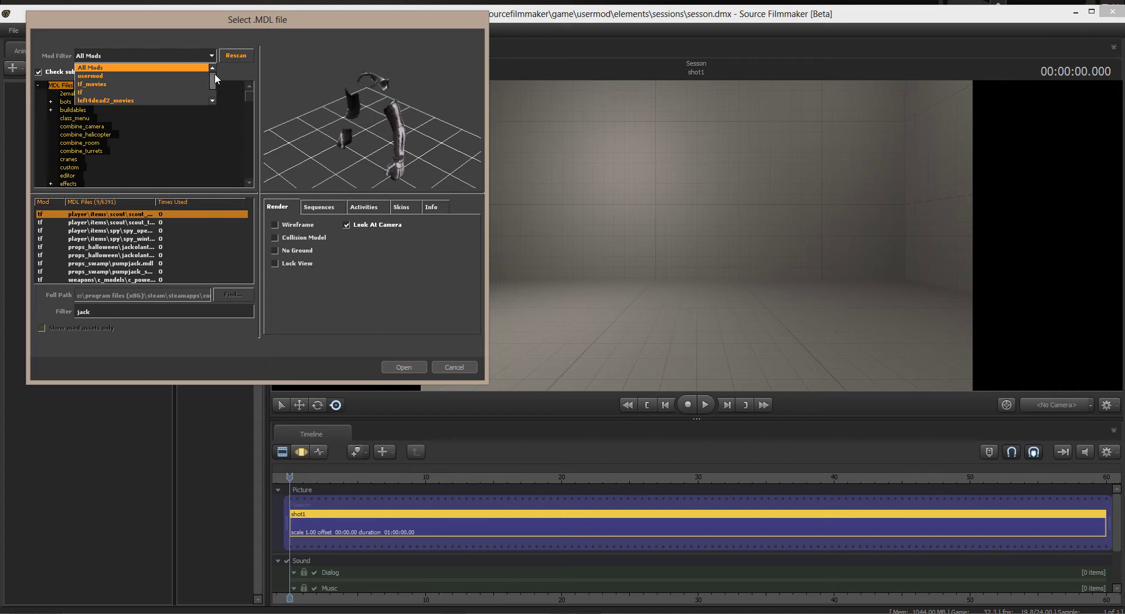
left_click_drag(214, 76, 209, 71)
left_click(91, 75)
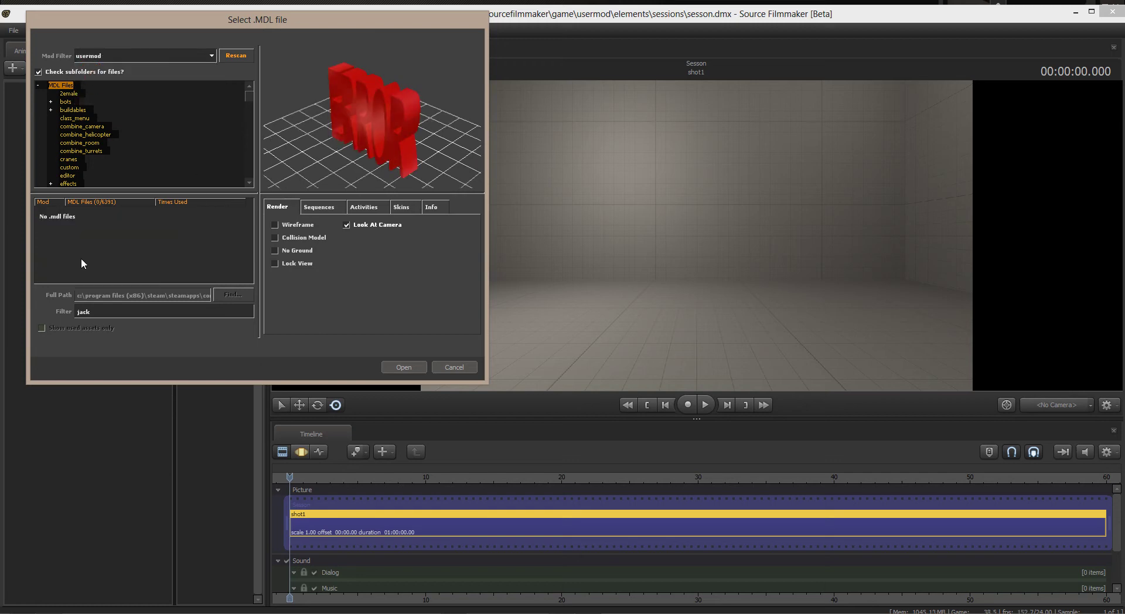
Clear the "jack" filter to list all usermod models, cancel the model selection, and close Source Filmmaker
double_click(83, 312)
key("BackSpace")
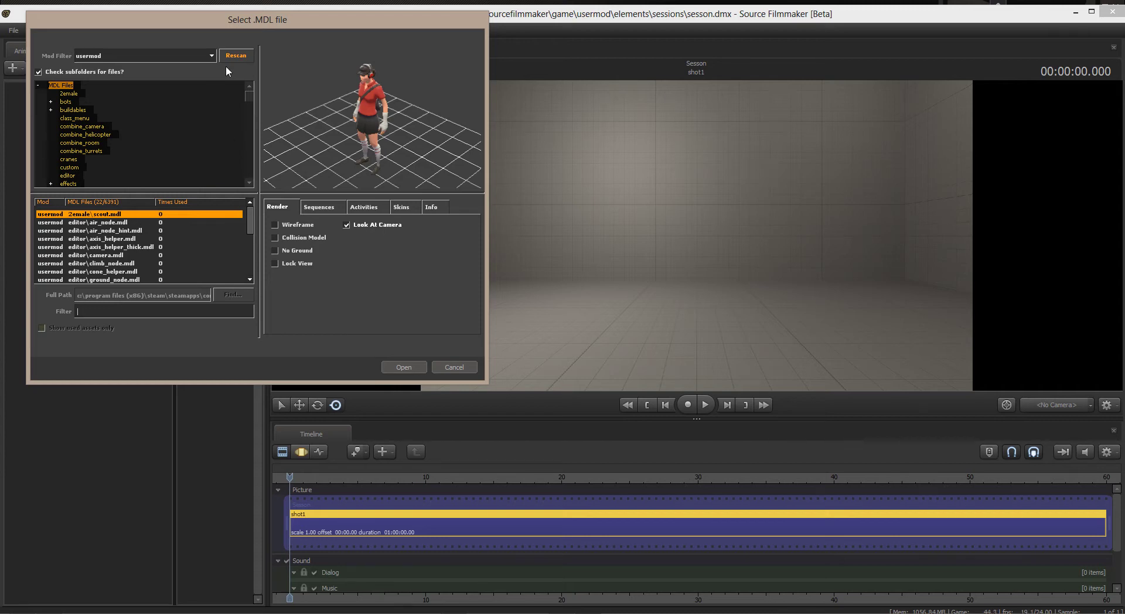
left_click(456, 367)
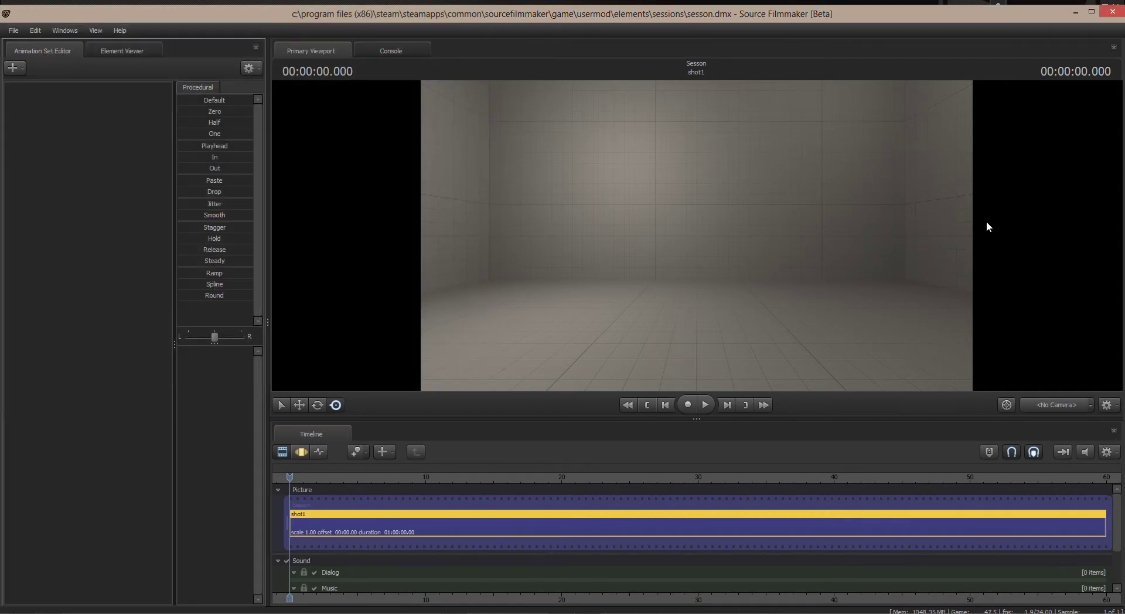
left_click(1113, 13)
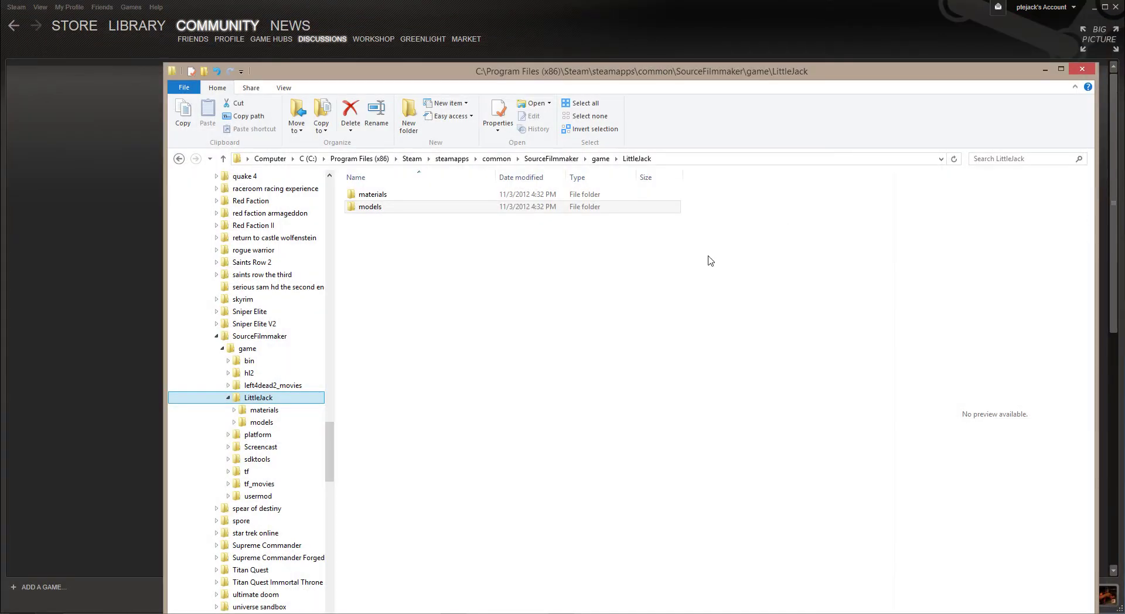
Open gameinfo.txt from the usermod folder inside SourceFilmmaker's game directory
left_click(247, 349)
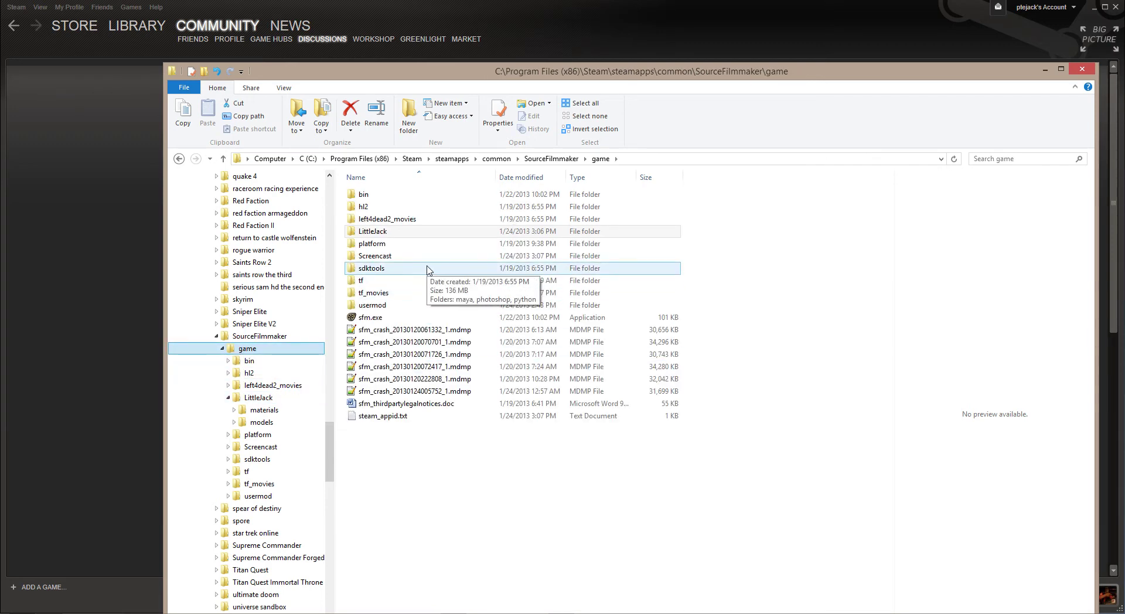
double_click(389, 306)
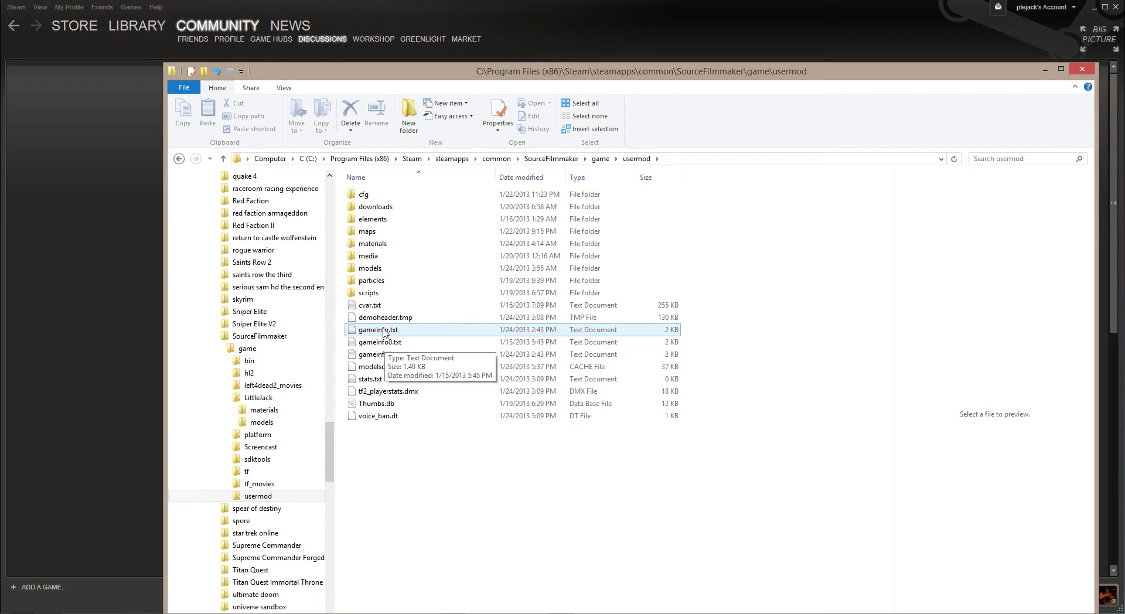
double_click(383, 331)
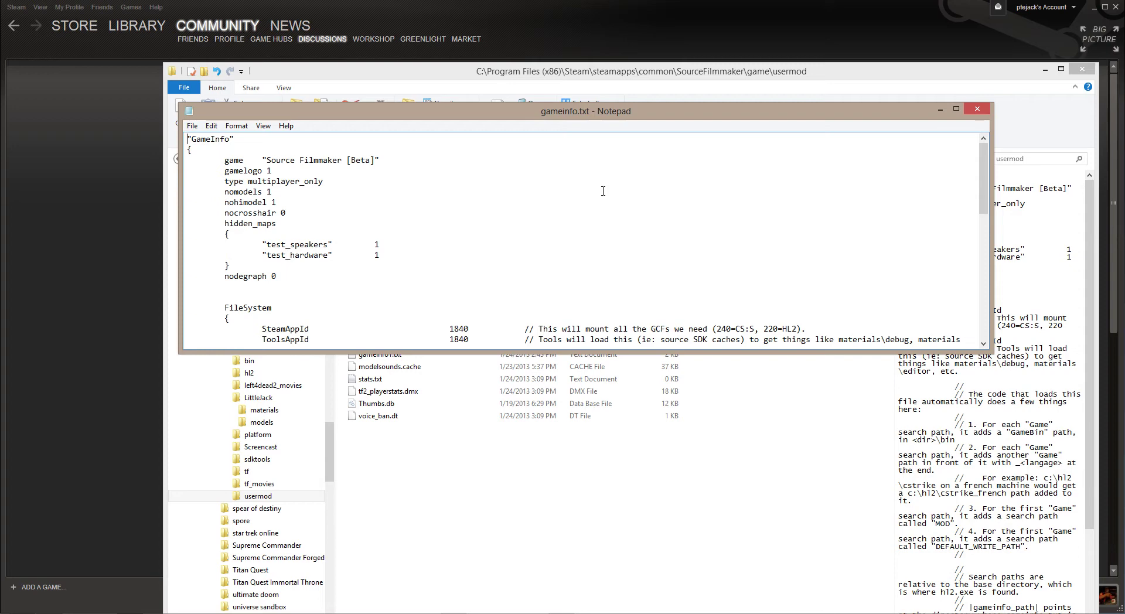
Read through gameinfo.txt and examine the Game entries listed in its SearchPaths section
scroll(575, 207, "down", 4)
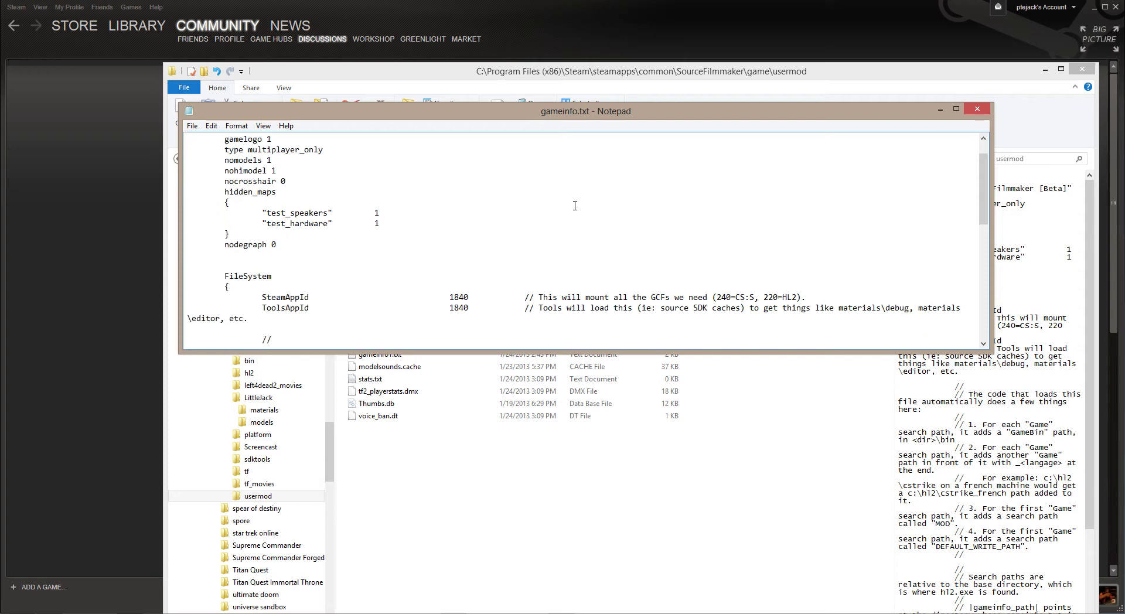
scroll(575, 206, "up", 4)
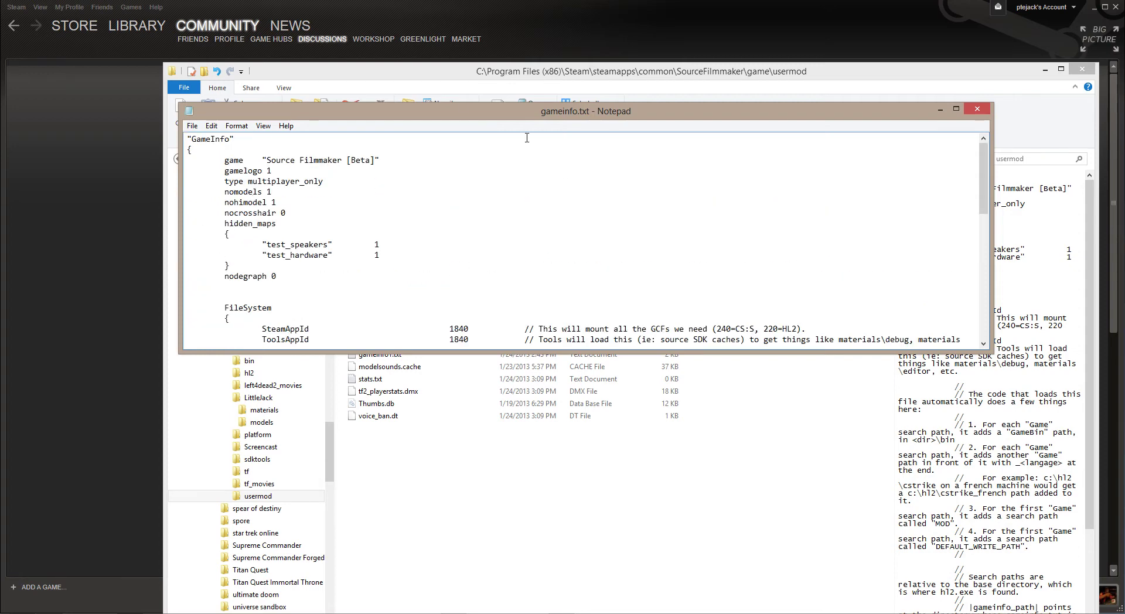
scroll(504, 270, "down", 2)
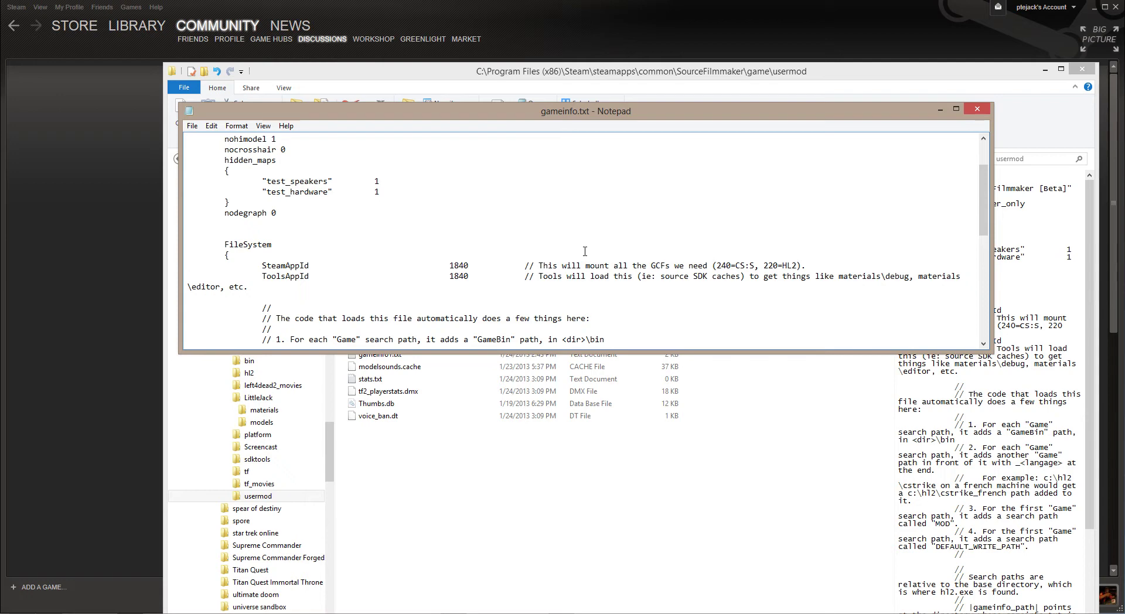
scroll(587, 251, "down", 2)
scroll(587, 251, "down", 2)
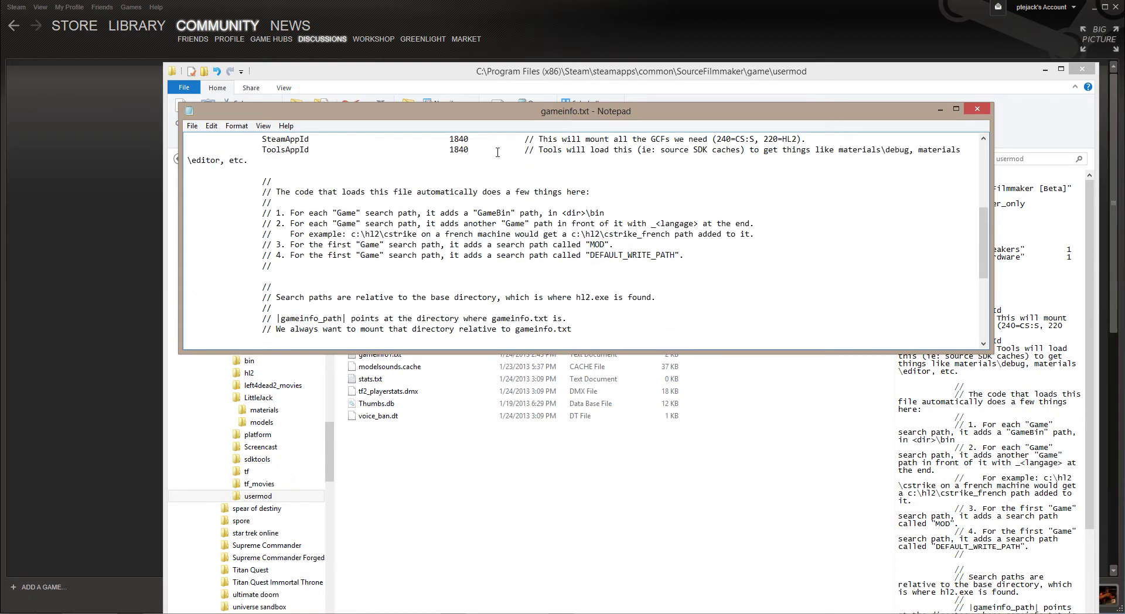
scroll(484, 189, "down", 4)
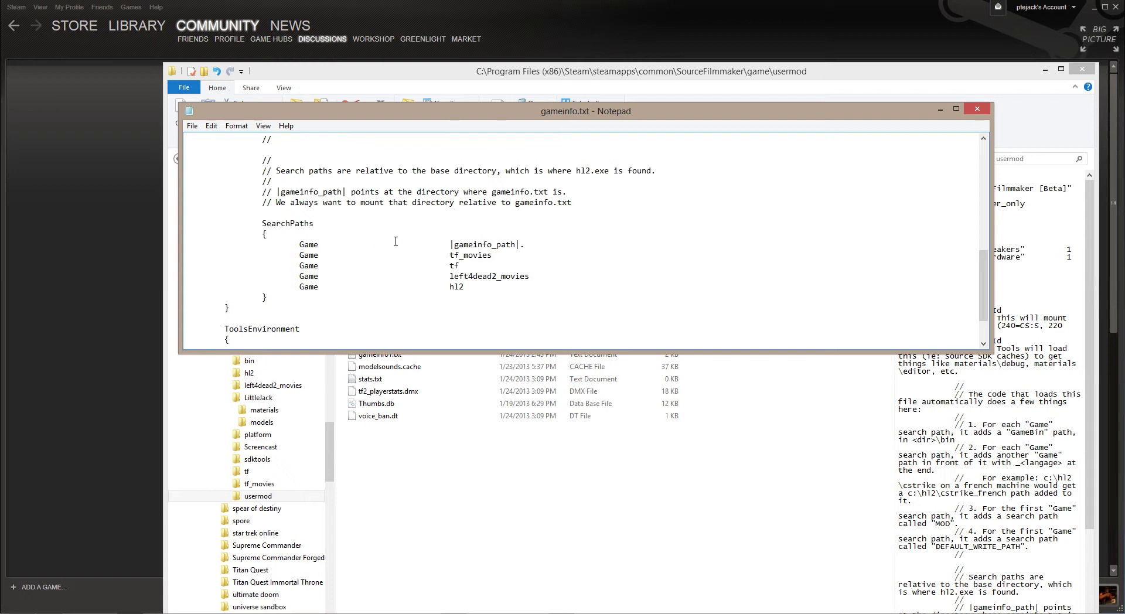
scroll(395, 241, "down", 1)
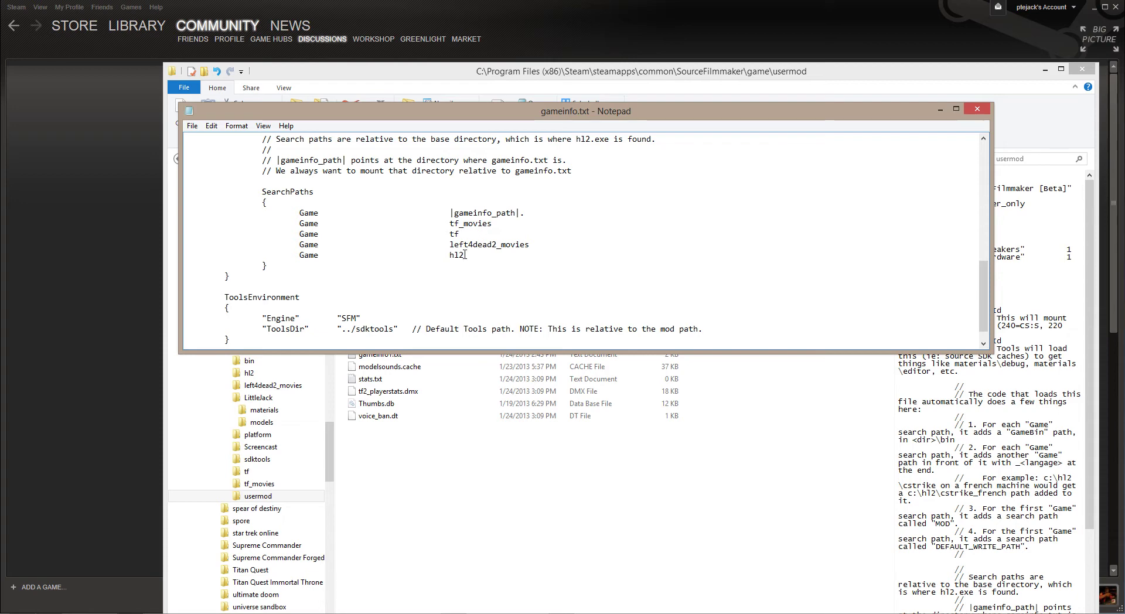
scroll(578, 243, "up", 15)
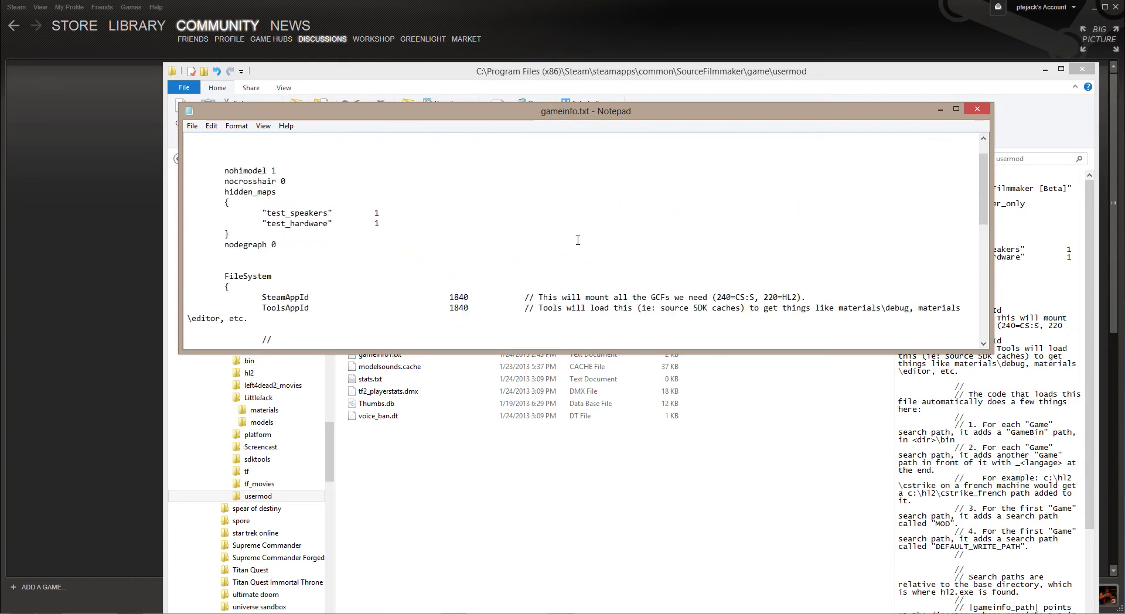
scroll(578, 240, "down", 10)
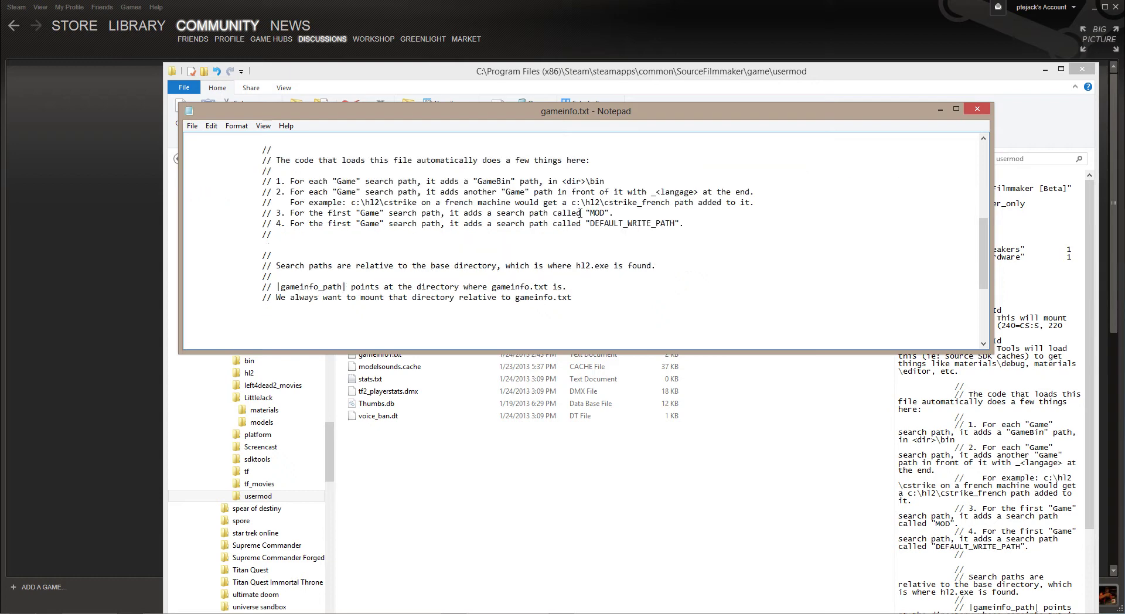
scroll(580, 213, "down", 4)
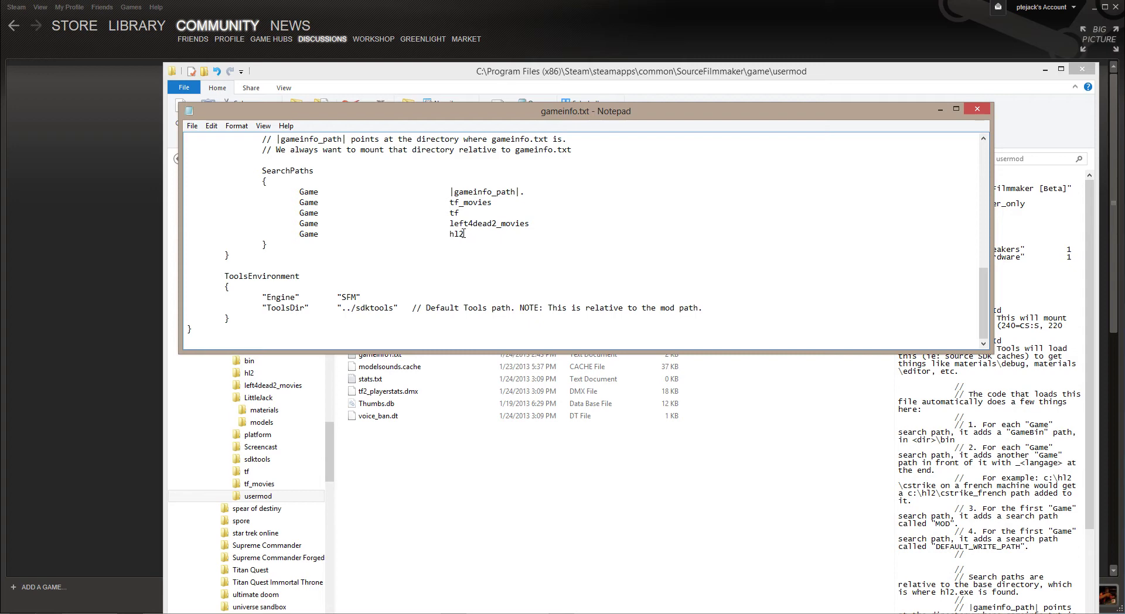
Compare the SearchPaths entries in gameinfo.txt with the folder names in the game directory, including LittleJack
left_click_drag(509, 119, 508, 365)
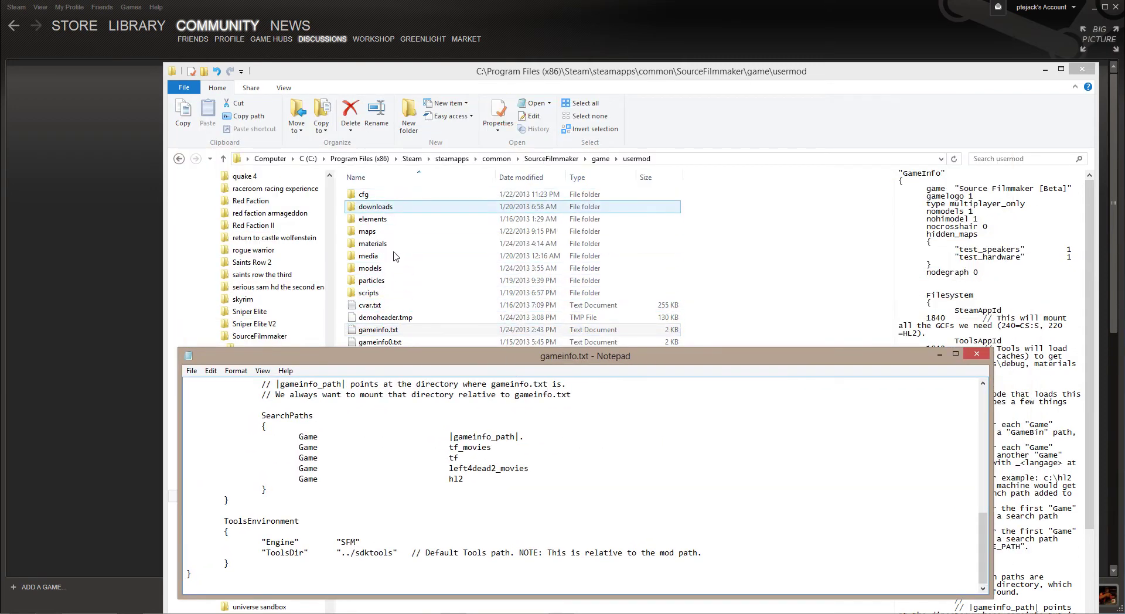
left_click(600, 159)
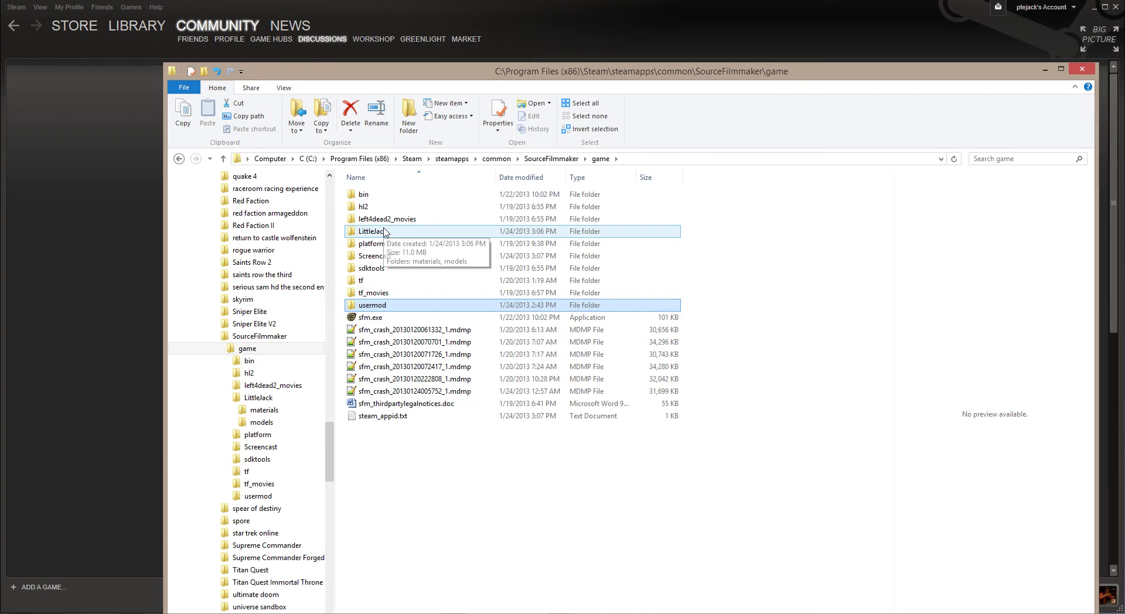
key("alt+Tab")
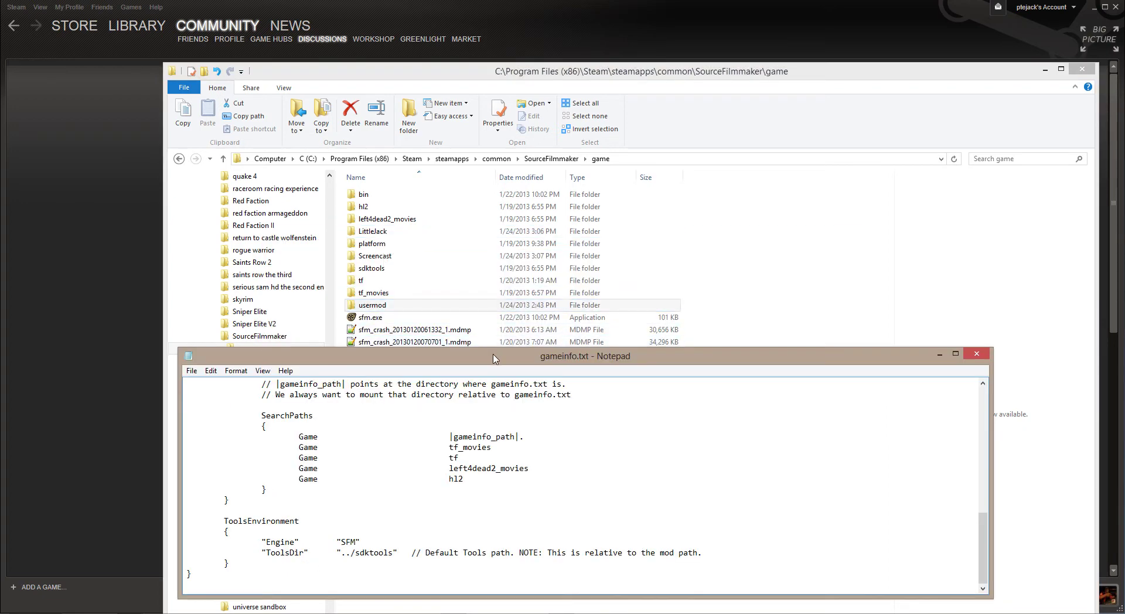
left_click_drag(493, 354, 493, 227)
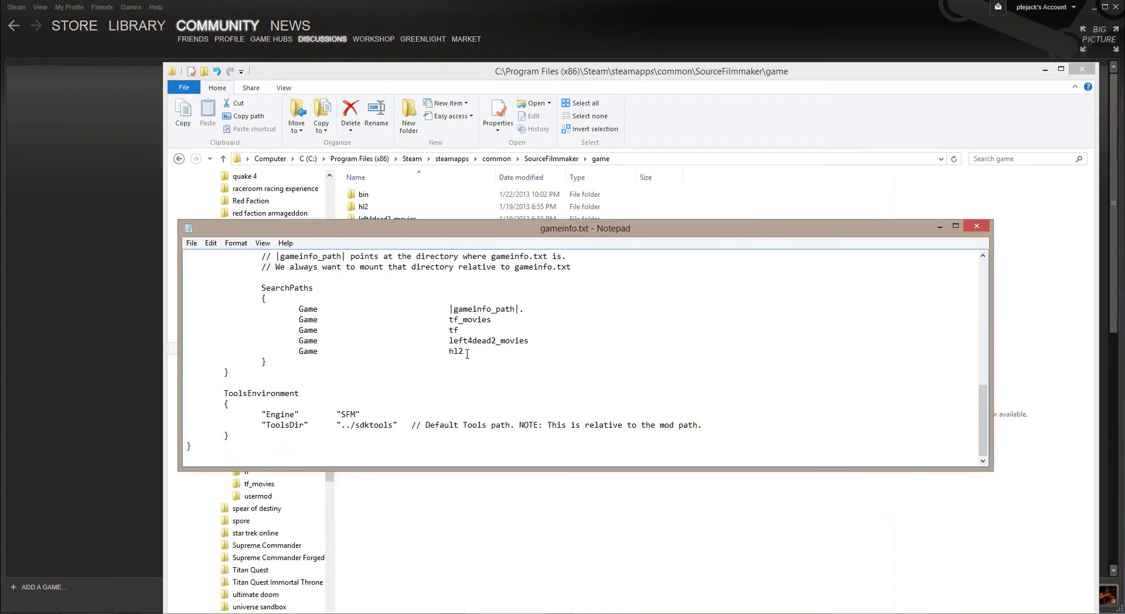
Duplicate the hl2 search path line directly below itself and change the copy's folder name to littlejack
mouse_move(465, 352)
left_mouse_down()
mouse_move(267, 362)
mouse_move(176, 350)
left_mouse_up()
key("ctrl+c")
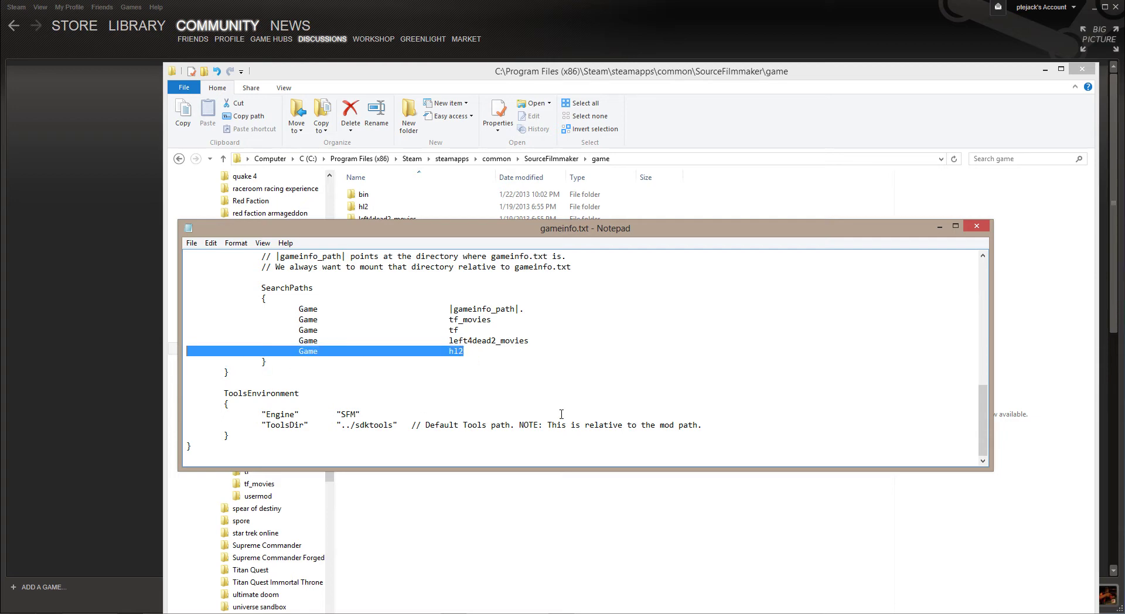
left_click(471, 352)
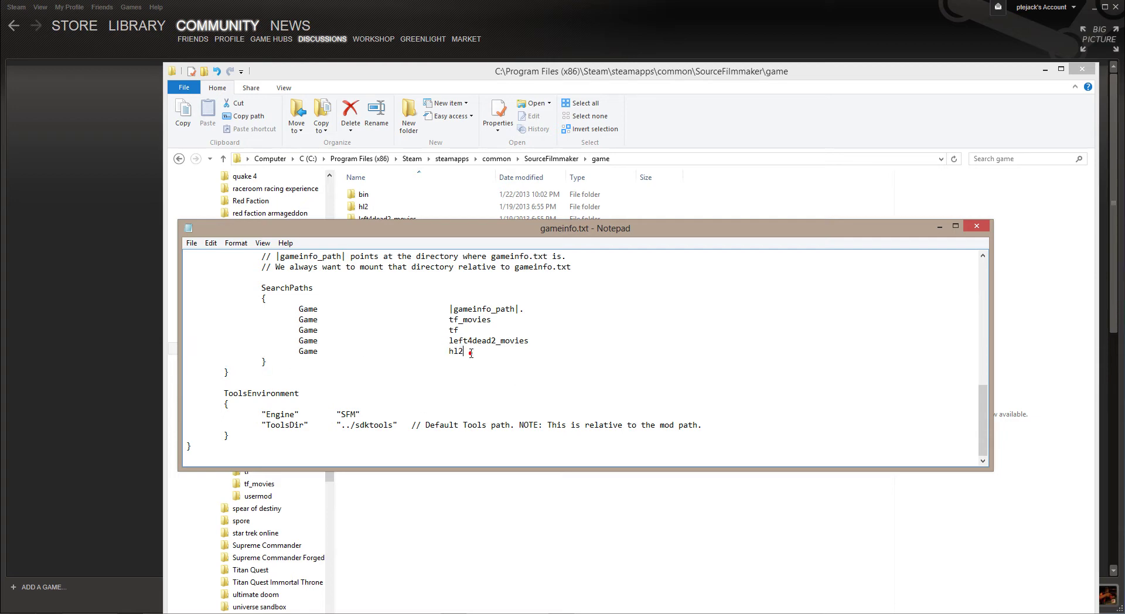
key("Return")
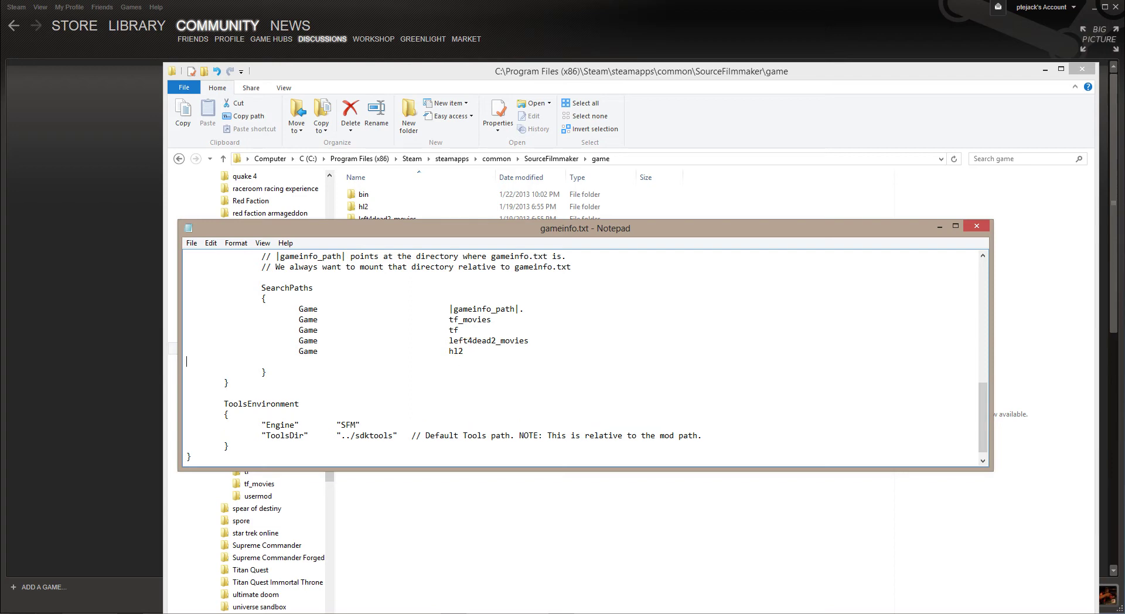
key("ctrl+v")
key("shift+Left")
key("shift+Left")
key("shift+Left")
type("littlejack")
Save gameinfo.txt with the new search path, and close both the file and the game folder window
left_click_drag(729, 232, 722, 254)
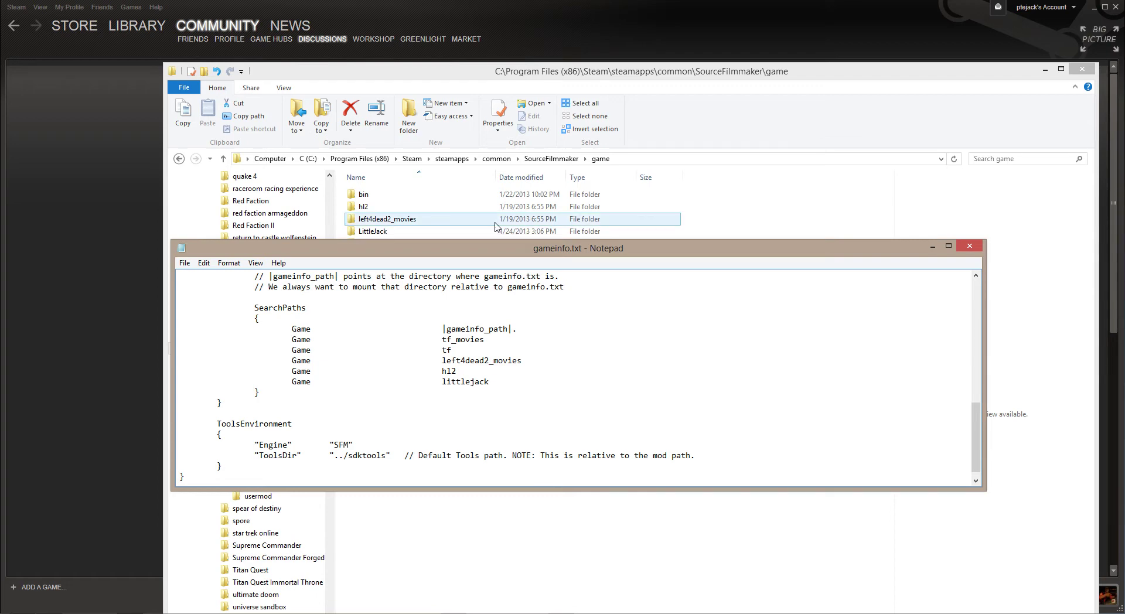
left_click(184, 263)
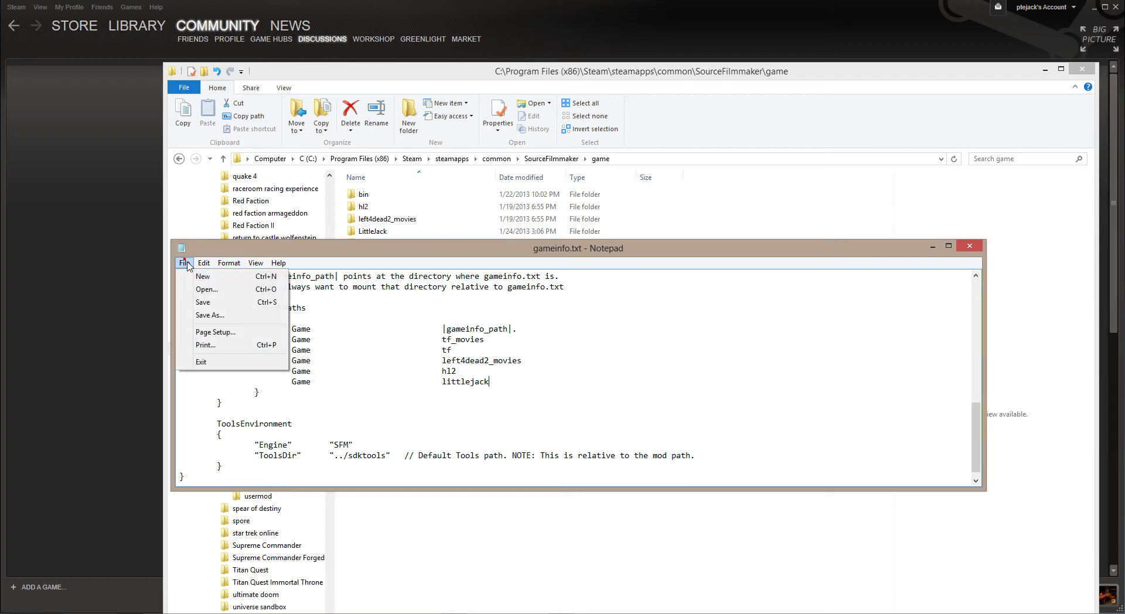
left_click(202, 305)
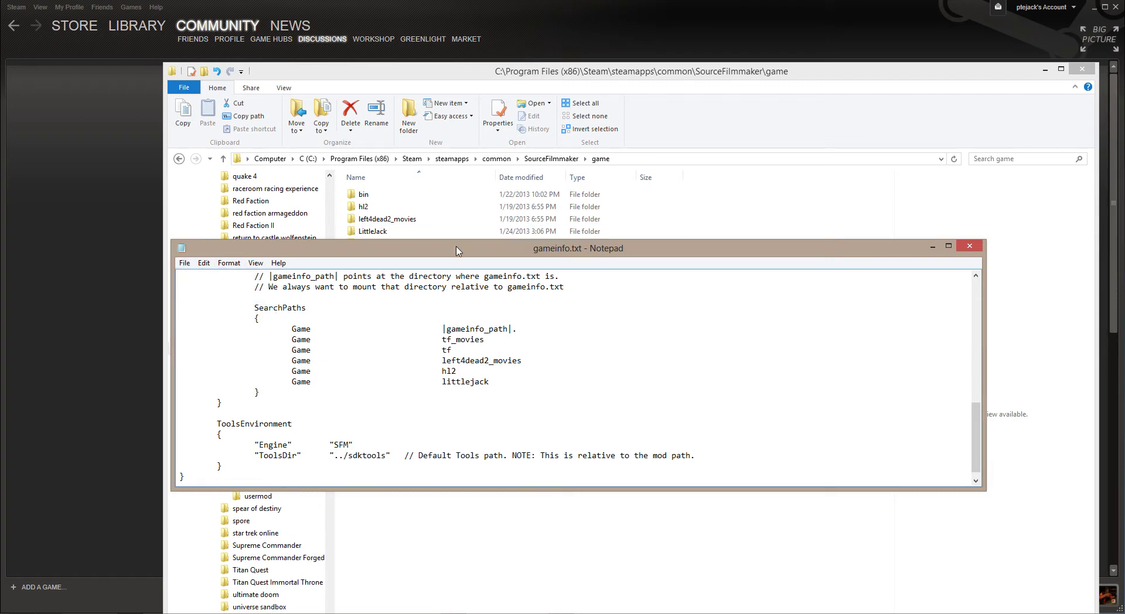
mouse_move(460, 250)
left_mouse_down()
mouse_move(482, 263)
mouse_move(488, 297)
mouse_move(467, 232)
left_mouse_up()
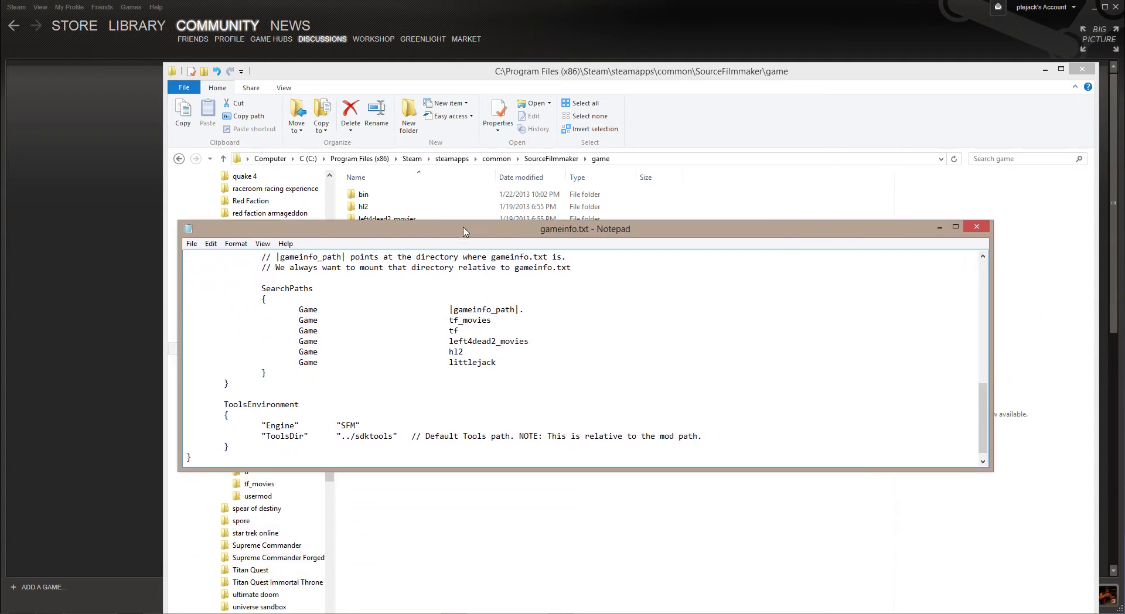
left_click(976, 227)
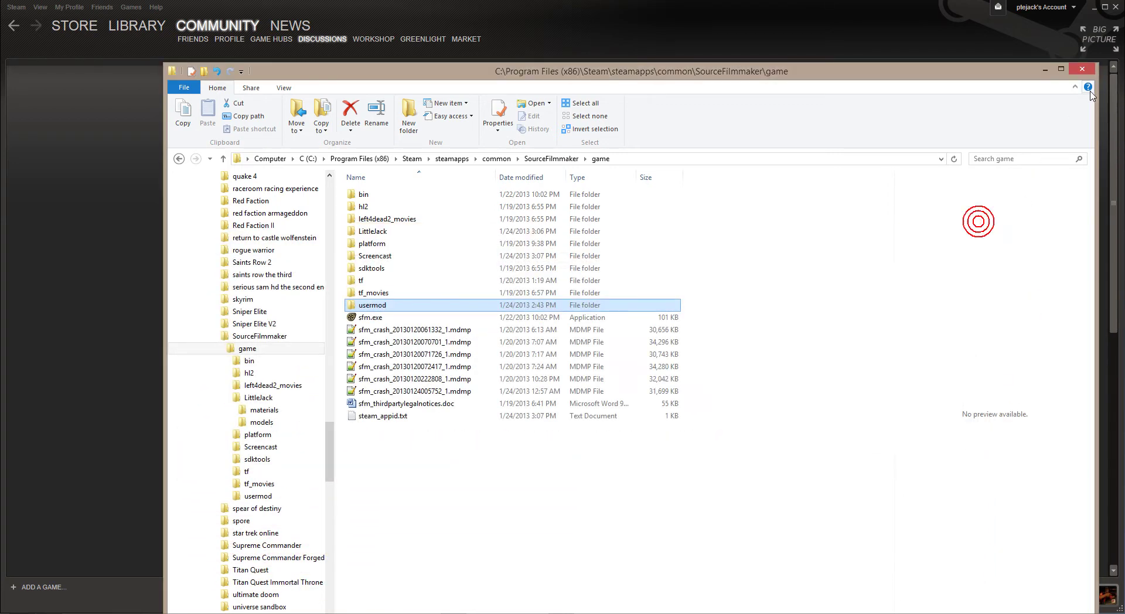
left_click(1082, 71)
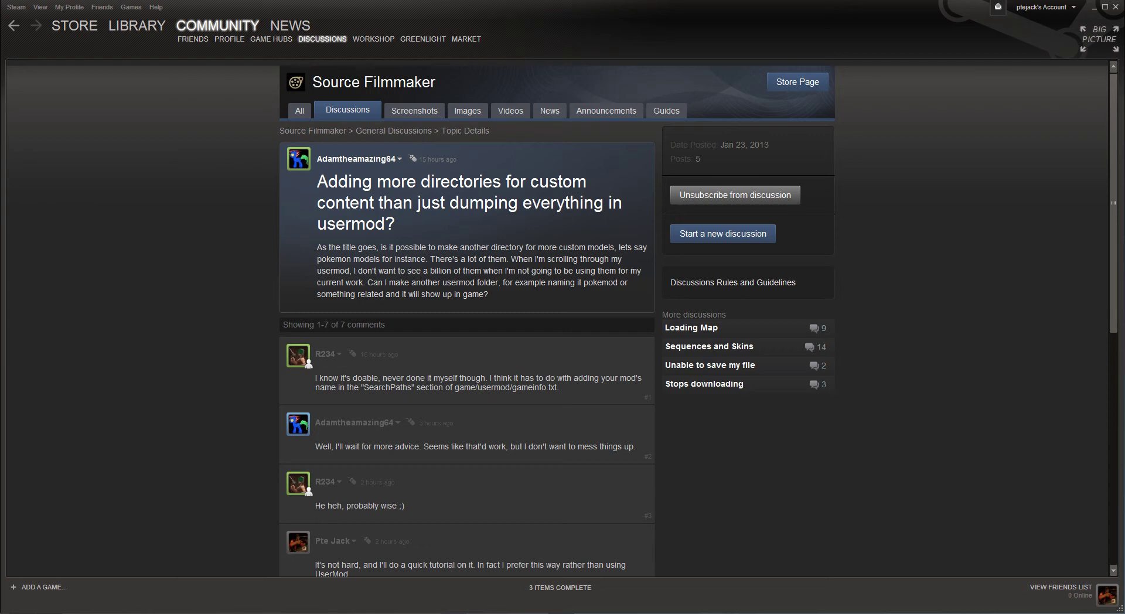
Launch Source Filmmaker again through Steam, using the Launch Source Filmmaker option
left_click(1015, 613)
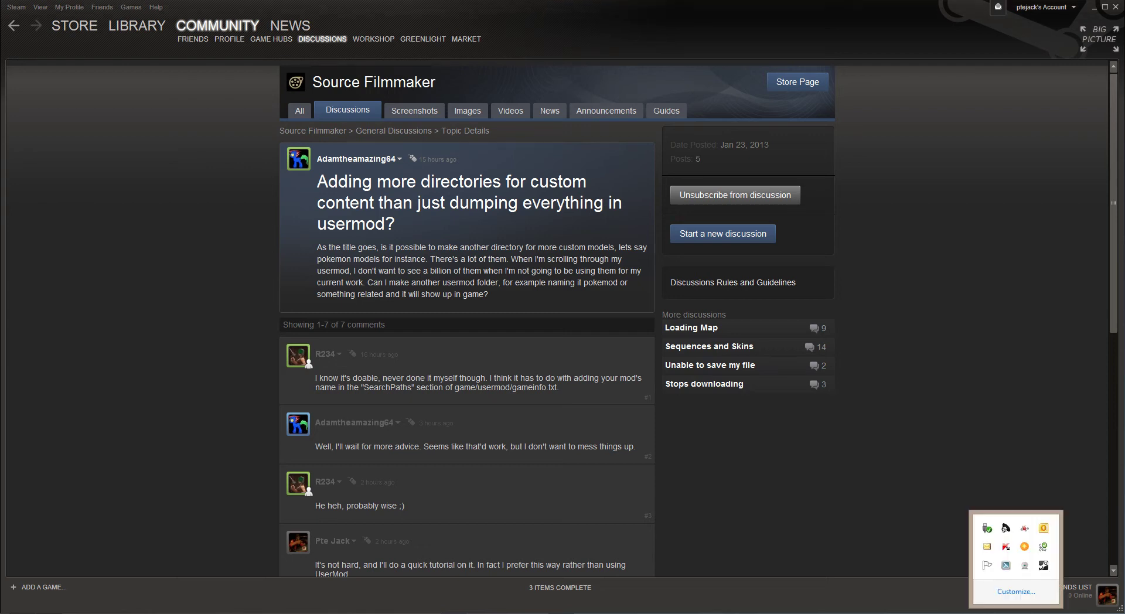
right_click(1044, 564)
left_click(1076, 376)
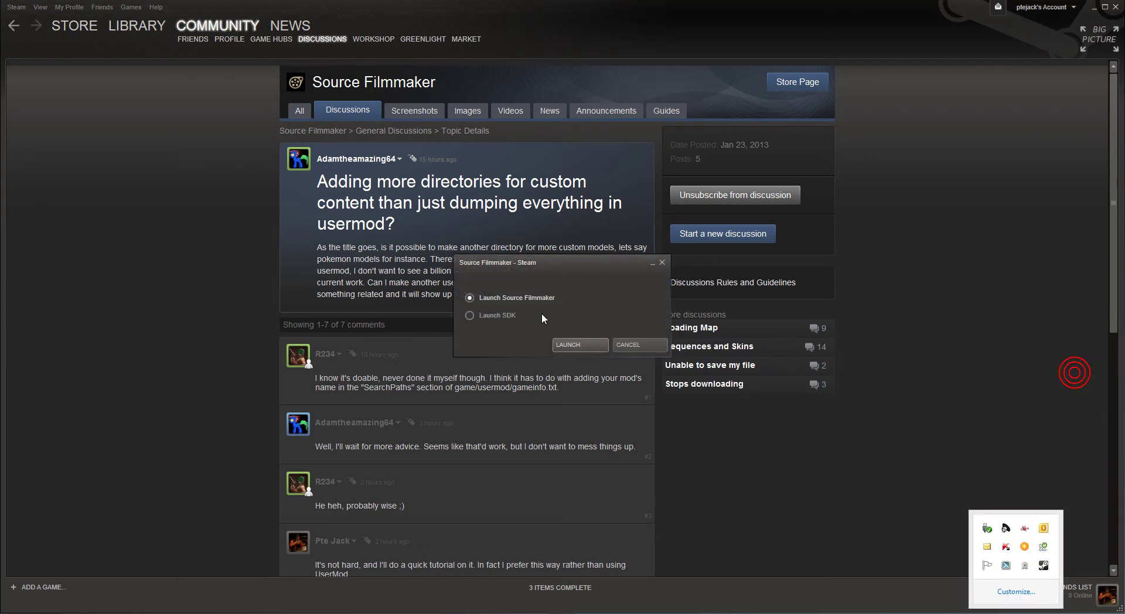
left_click(573, 345)
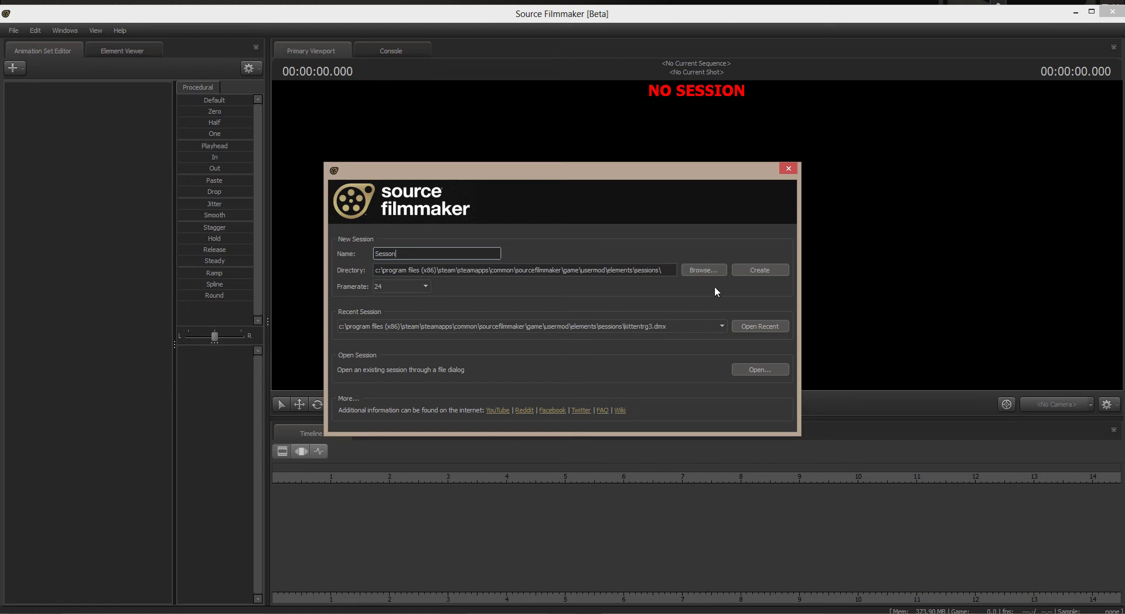
Create a new session with the default name, directory and 24 framerate, and load the stage.bsp map
left_click(760, 273)
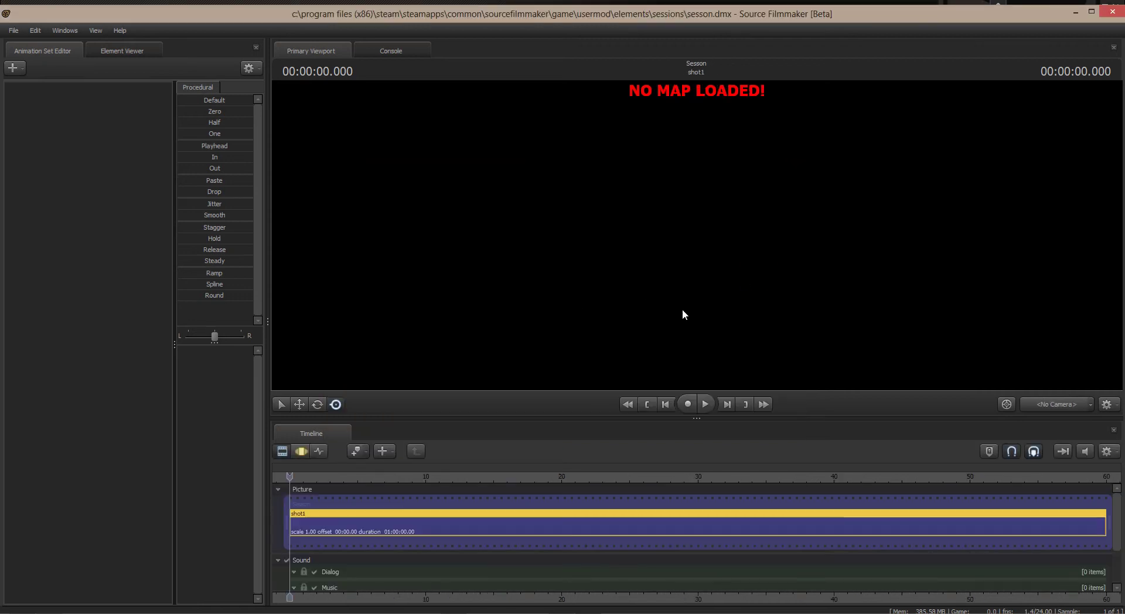
right_click(682, 309)
left_click(719, 410)
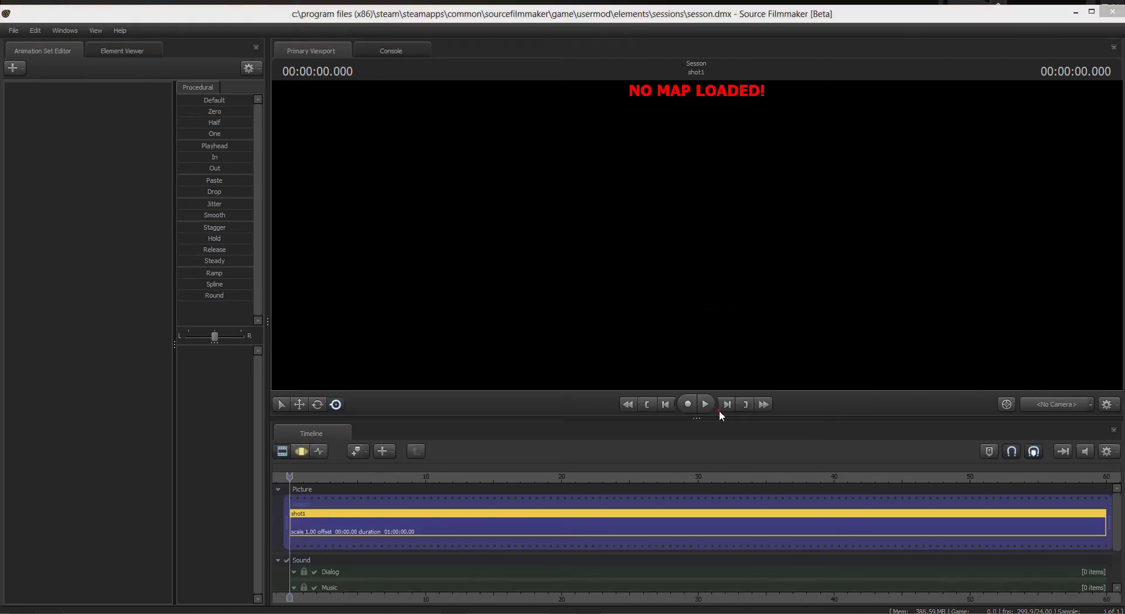
double_click(292, 353)
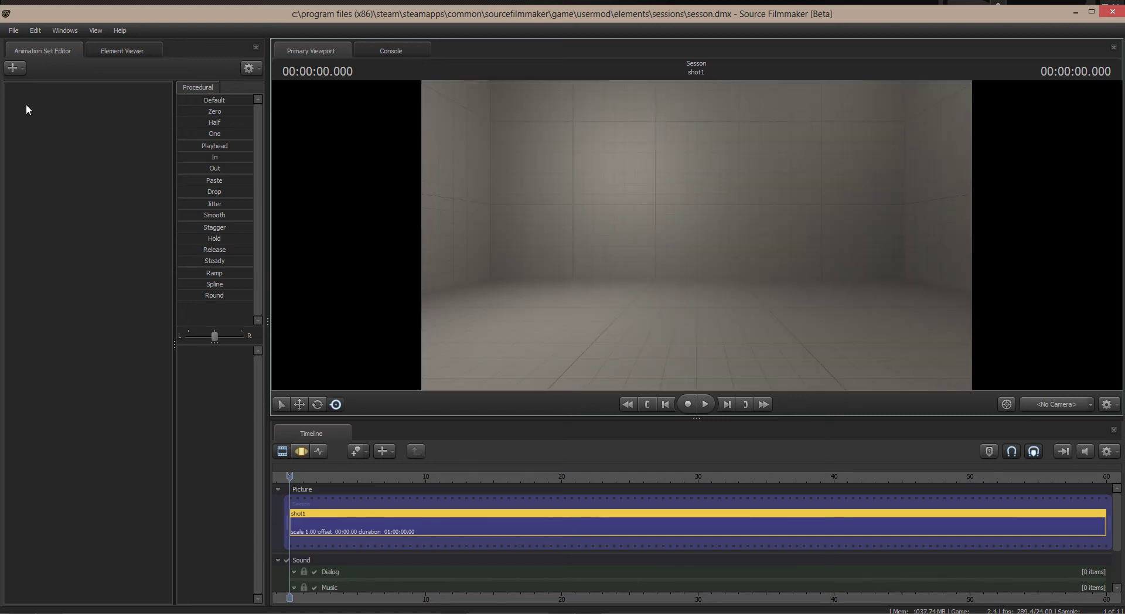
Start an animation set for a new model, show models from All Mods, and filter the list by "jack"
left_click(22, 69)
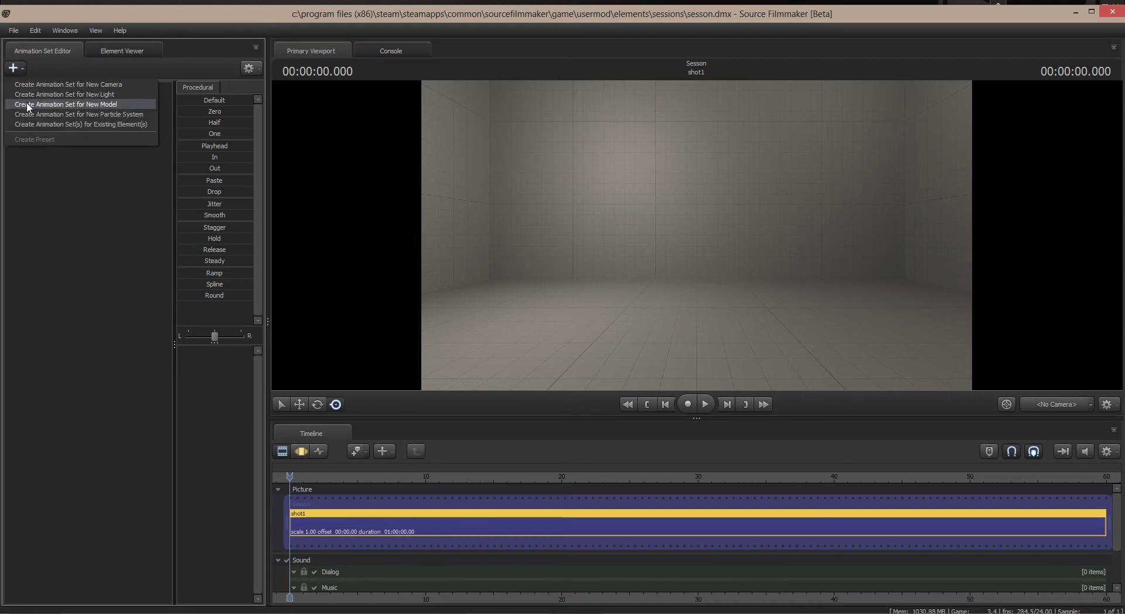
left_click(28, 104)
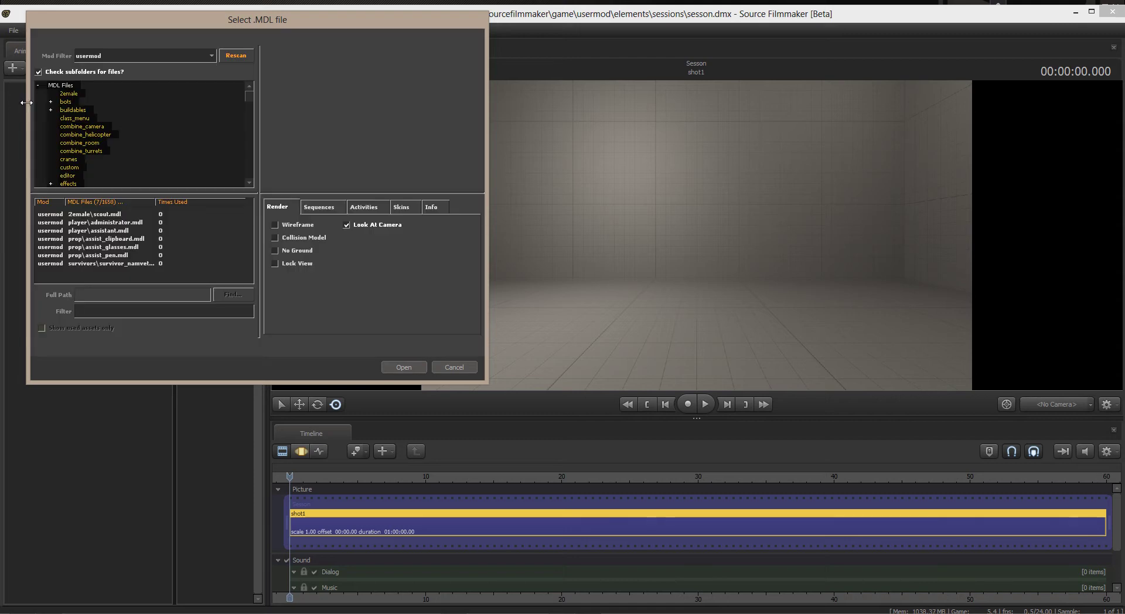
left_click(214, 57)
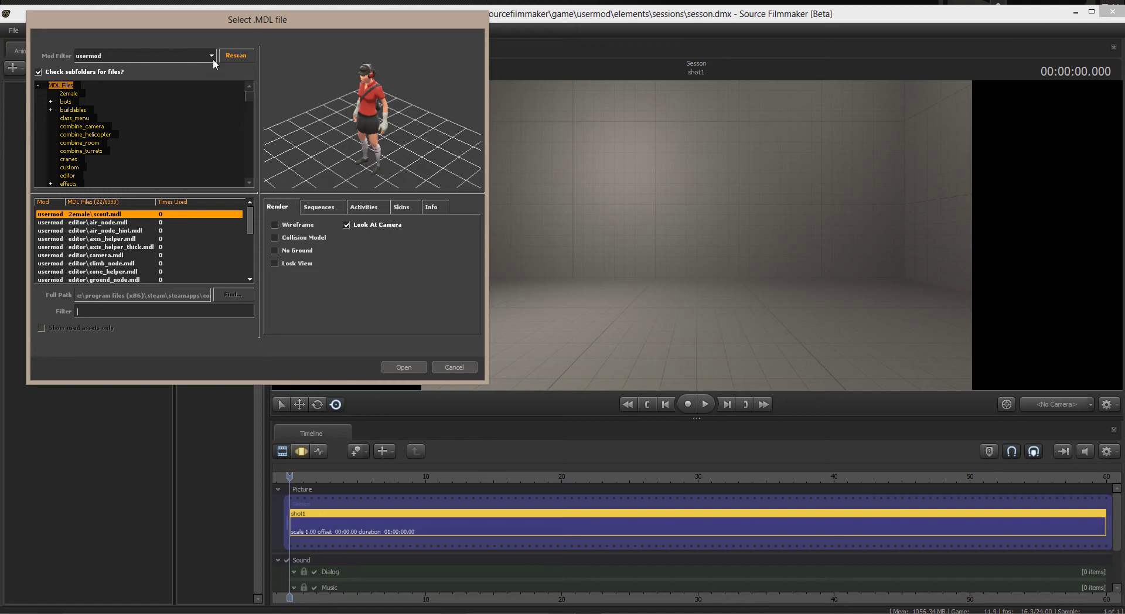
left_click(212, 57)
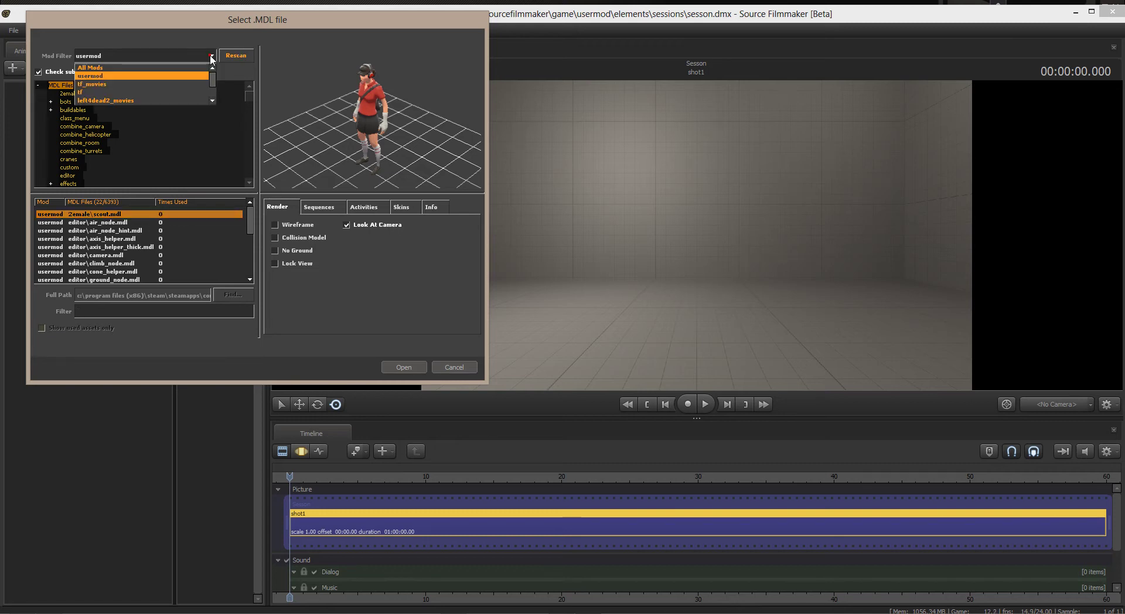
left_click(157, 69)
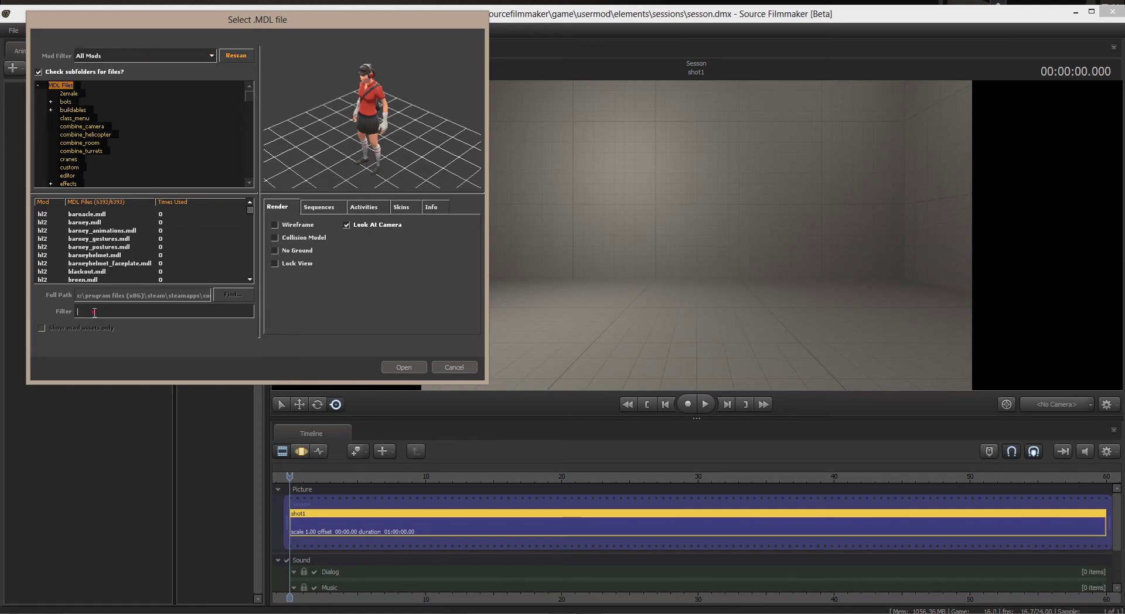
type("jack")
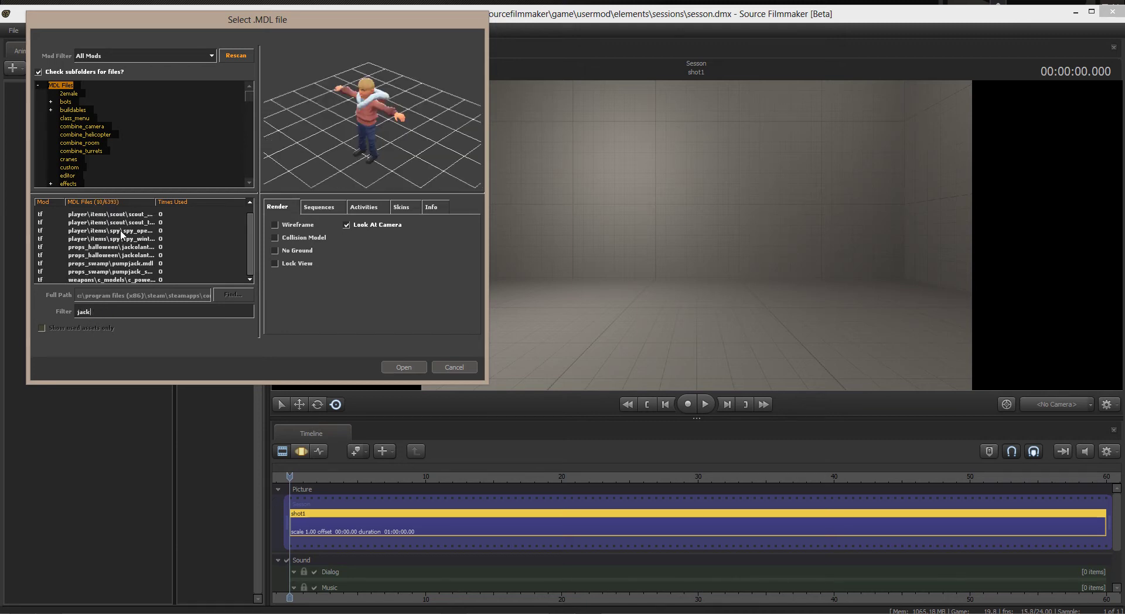
scroll(247, 244, "up", 1)
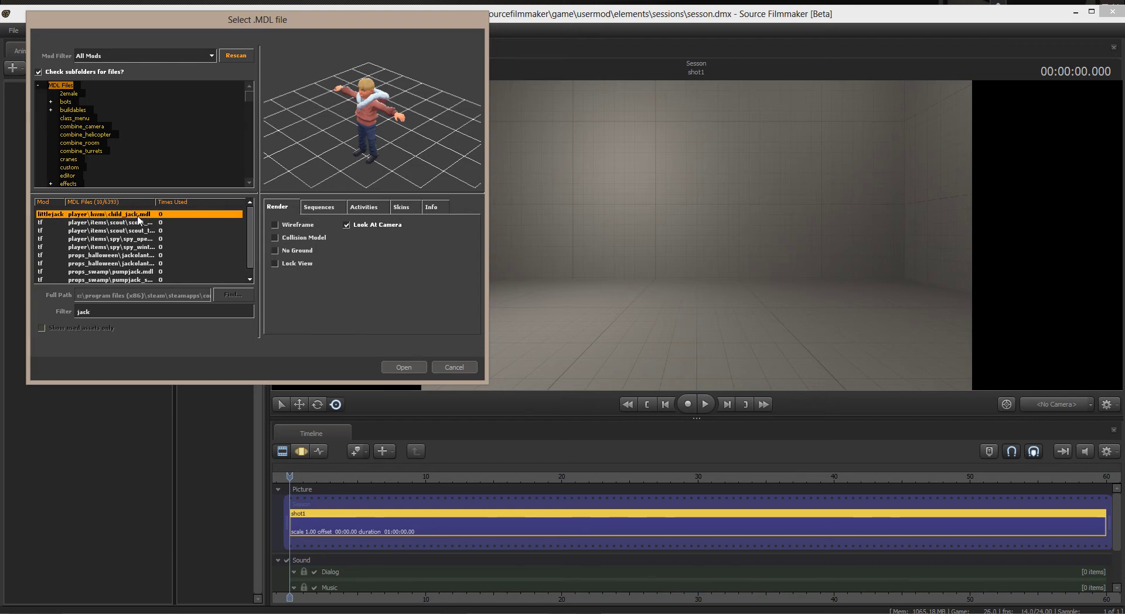
Restrict the model list to the littlejack mod
left_click(212, 57)
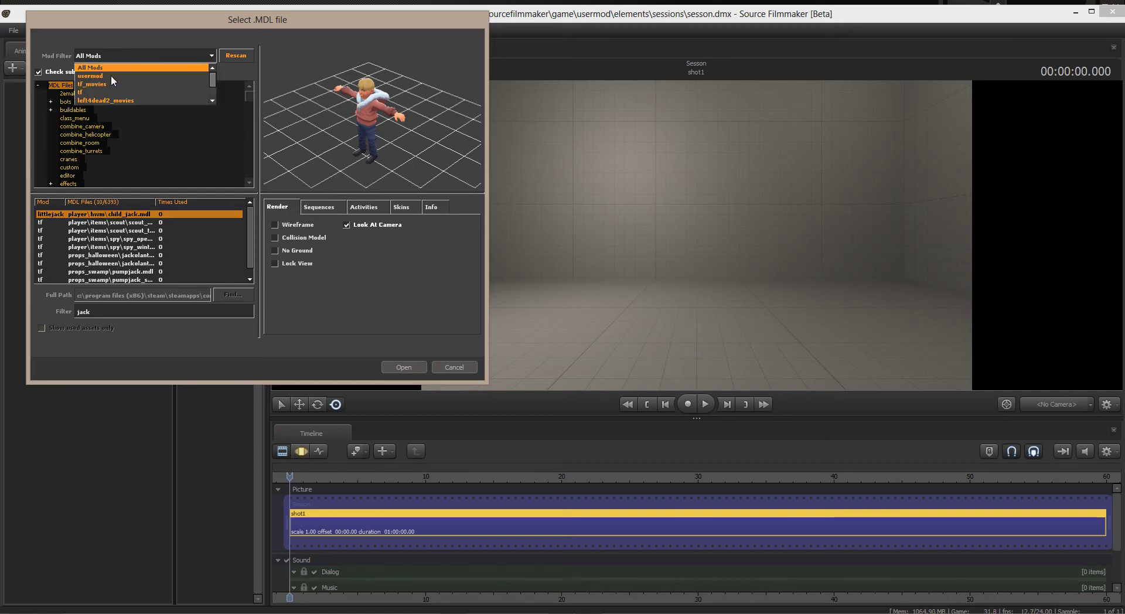
scroll(113, 88, "down", 3)
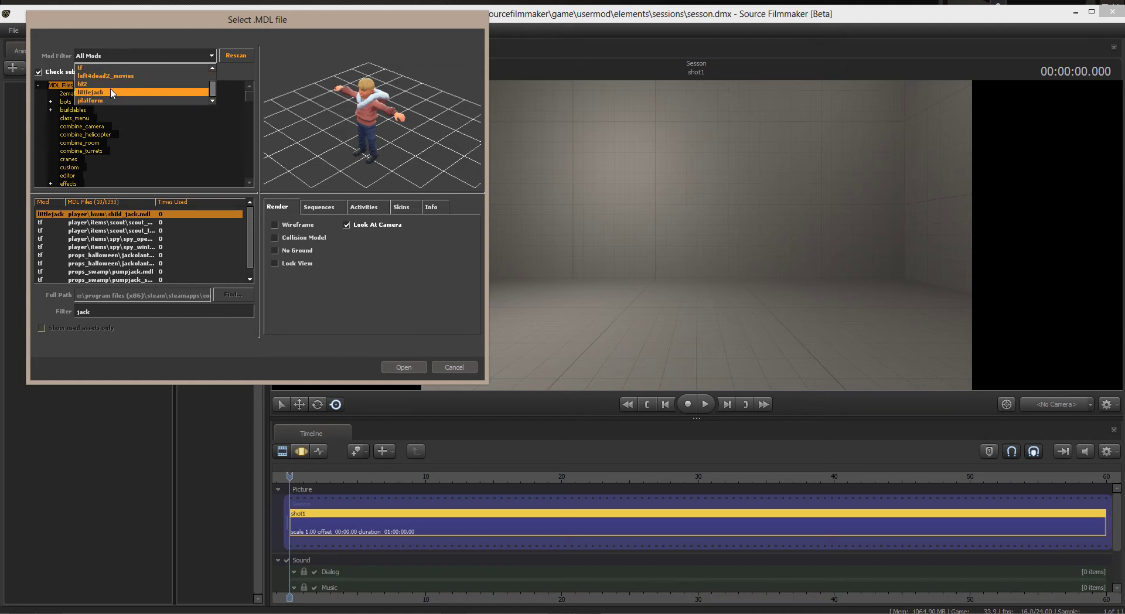
left_click(113, 93)
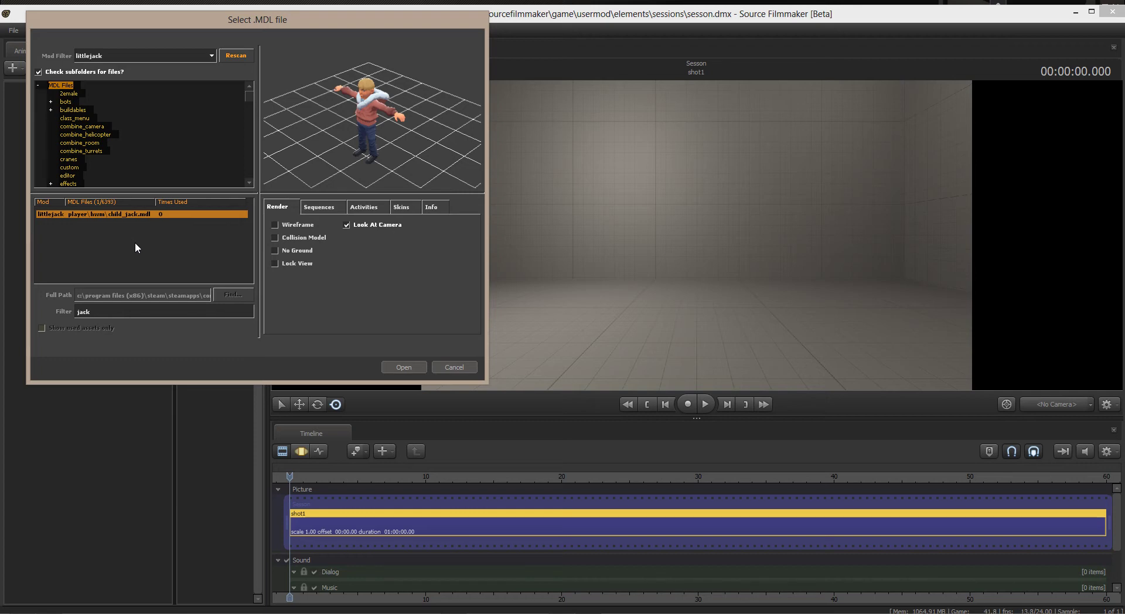
Switch the mod filter to usermod and clear the "jack" text filter
left_click(211, 55)
scroll(209, 94, "up", 3)
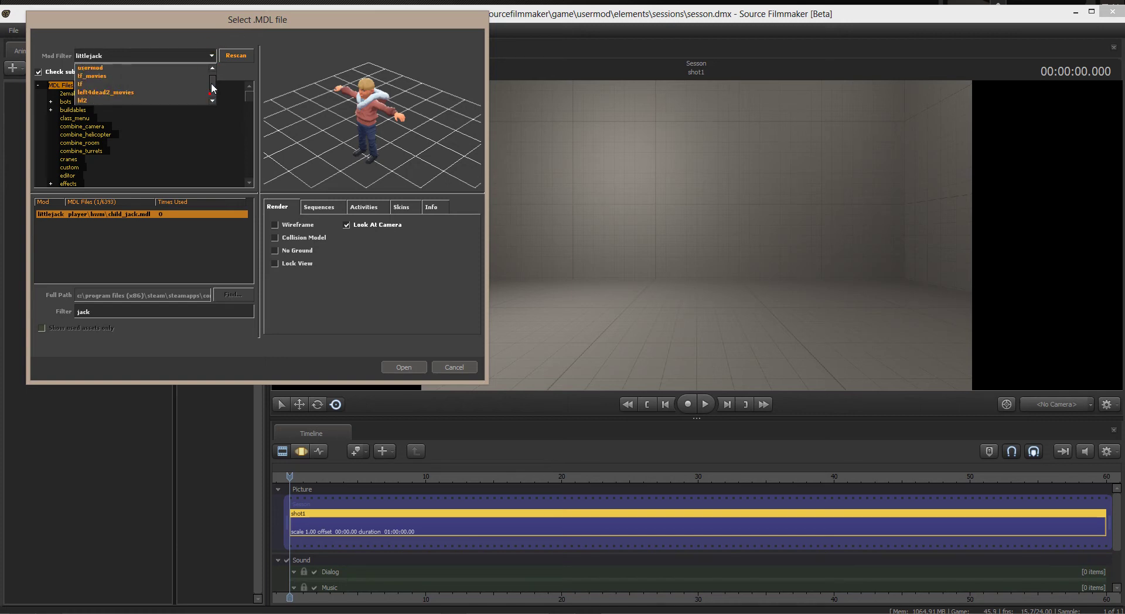
left_click(111, 76)
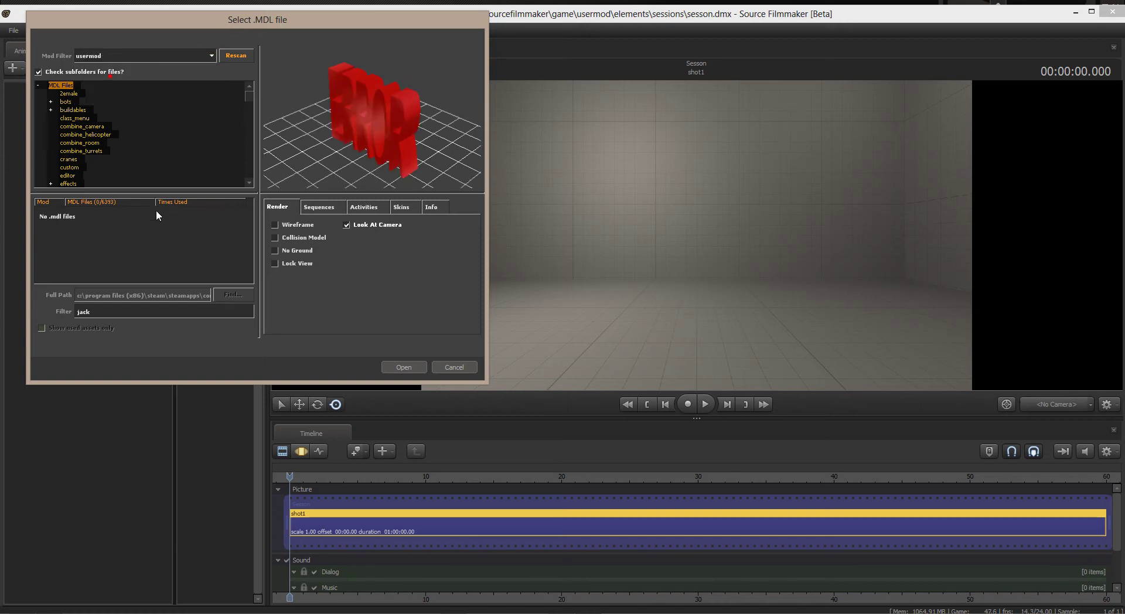
left_click_drag(100, 313, 40, 310)
key("Home")
key("Delete")
key("Delete")
key("Delete")
key("Delete")
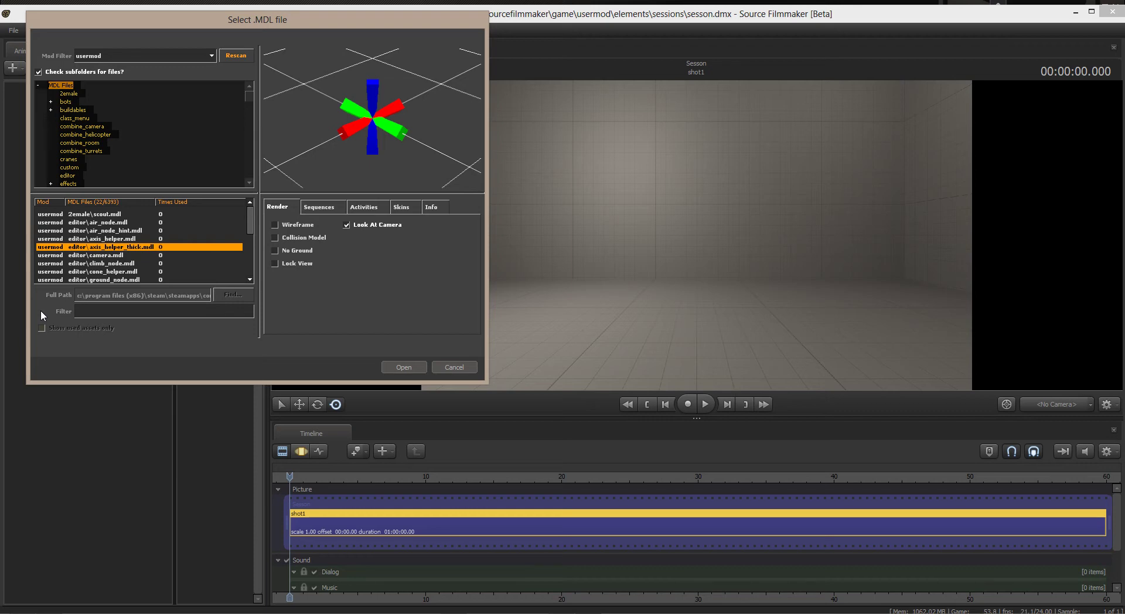
Preview the 2emale\scout.mdl model and look through the rest of the usermod model list
left_click(114, 215)
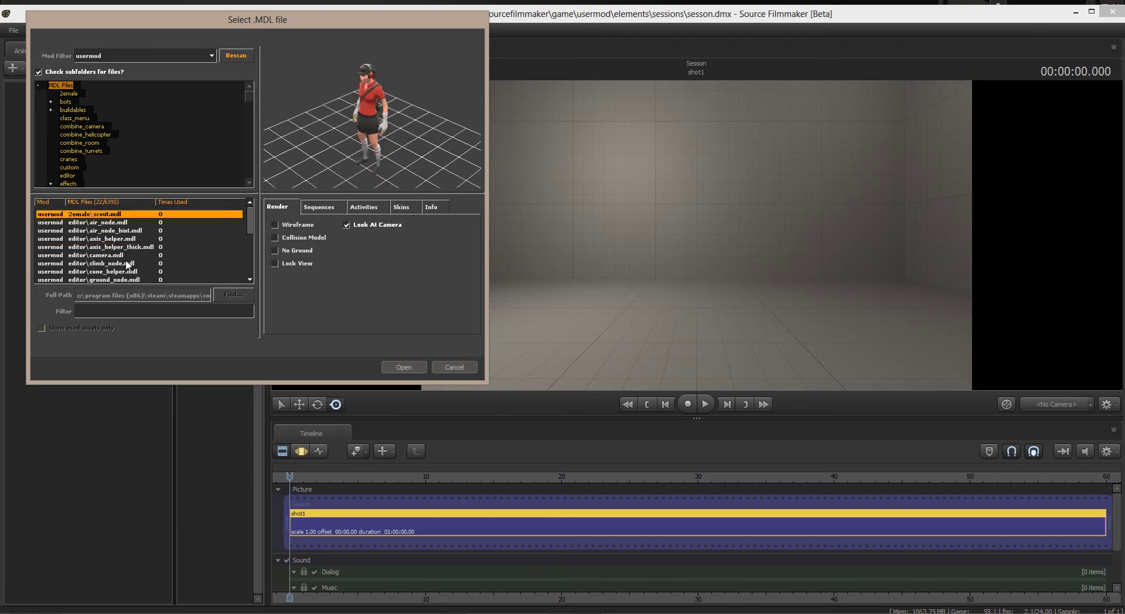
scroll(179, 227, "down", 4)
scroll(171, 237, "up", 4)
Set the mod filter to littlejack and load the child_jack.mdl model from its player folder into the scene
left_click(212, 55)
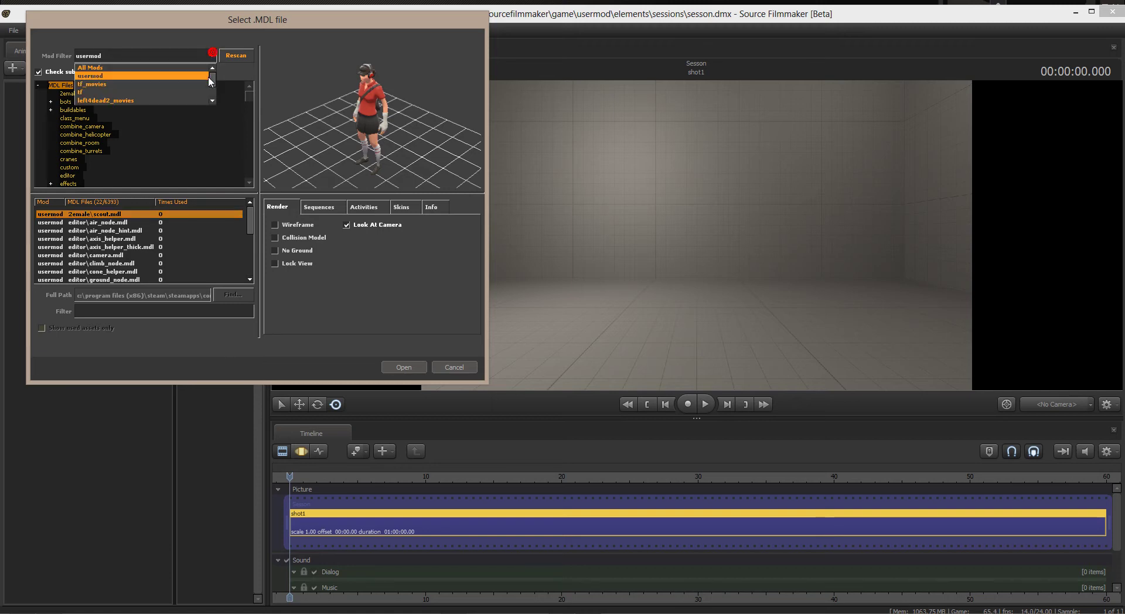
left_click(212, 100)
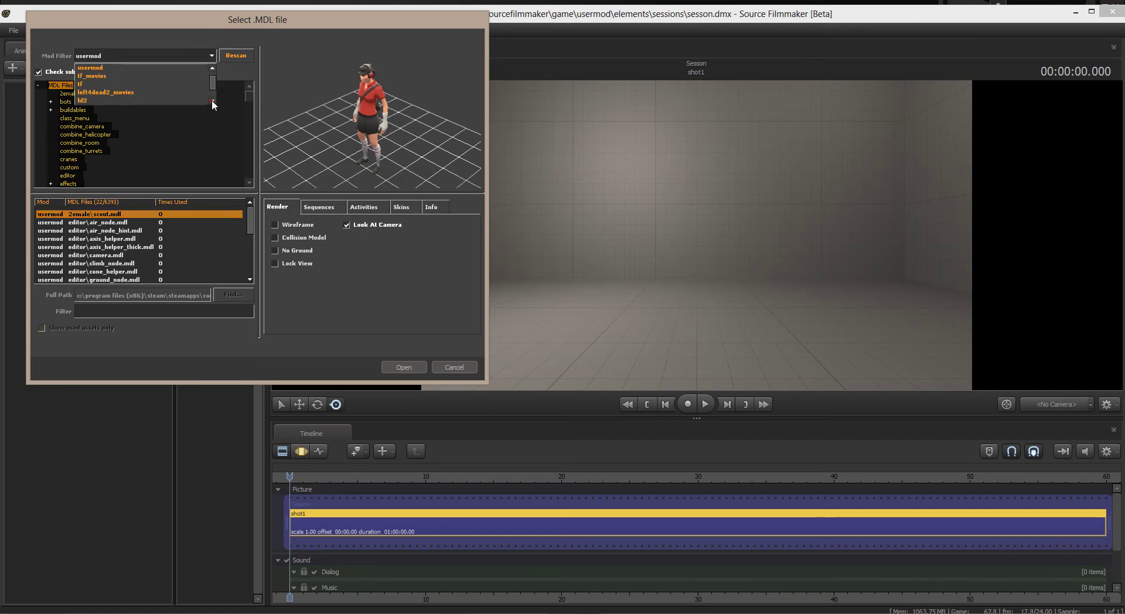
left_click(212, 100)
left_click(212, 100)
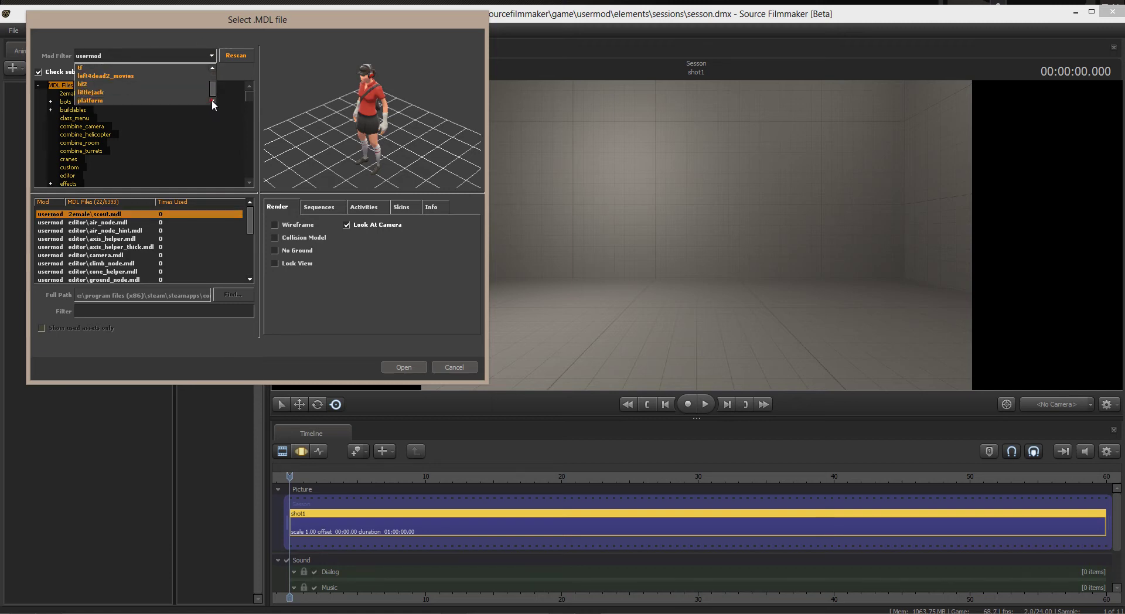
left_click(89, 91)
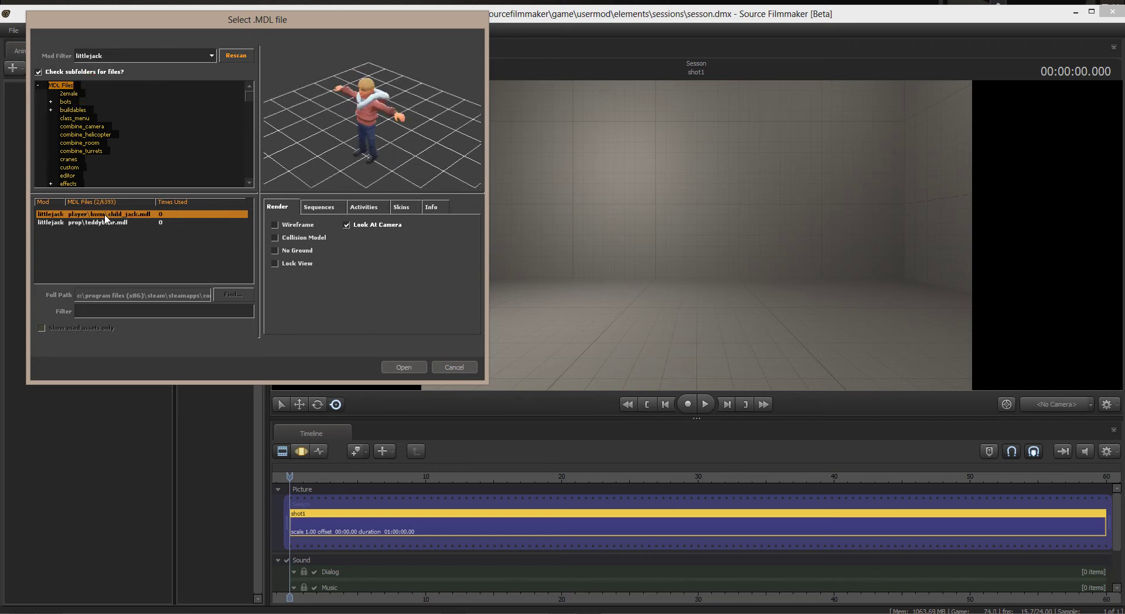
double_click(124, 214)
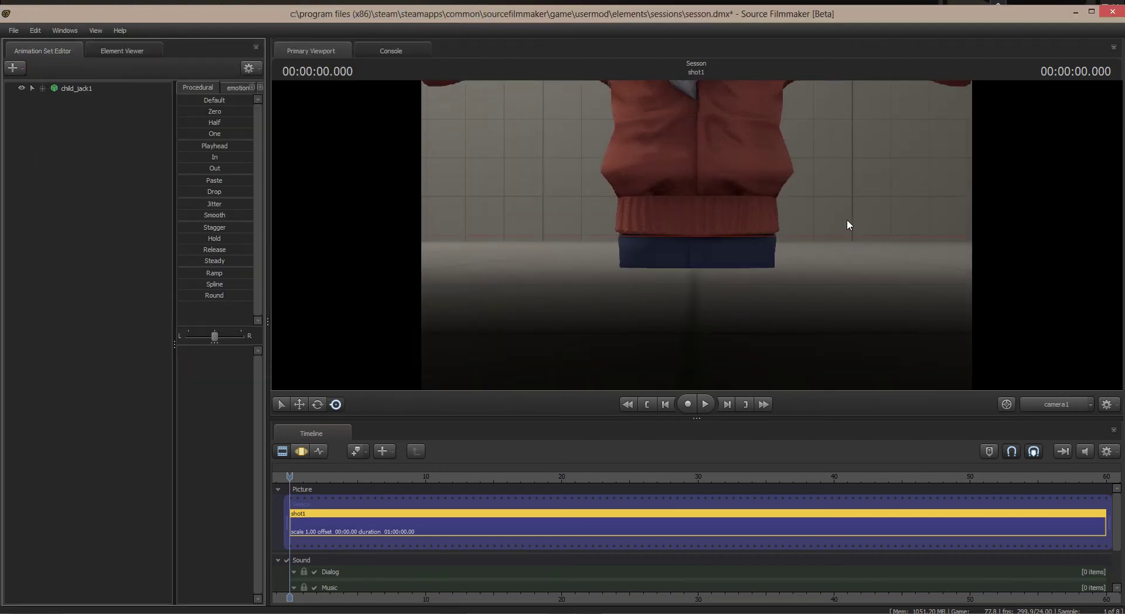
Switch to the Motion Editor and move the whole child_jack1 model up out of the floor so it stands on the round platform
right_click(856, 156)
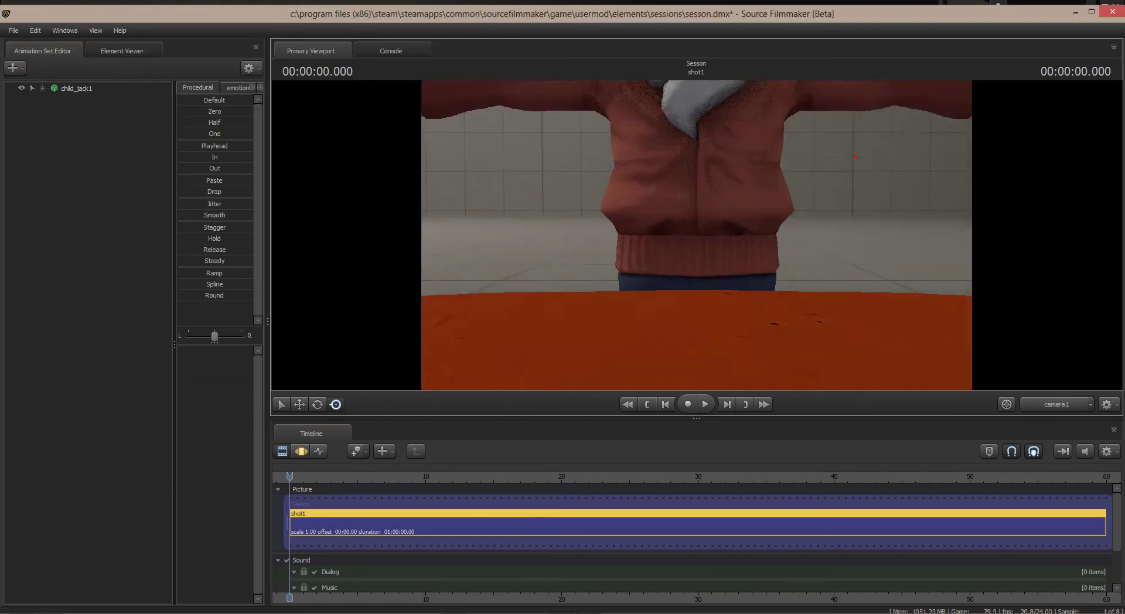
left_click_drag(855, 157, 855, 157)
left_click_drag(698, 239, 698, 239)
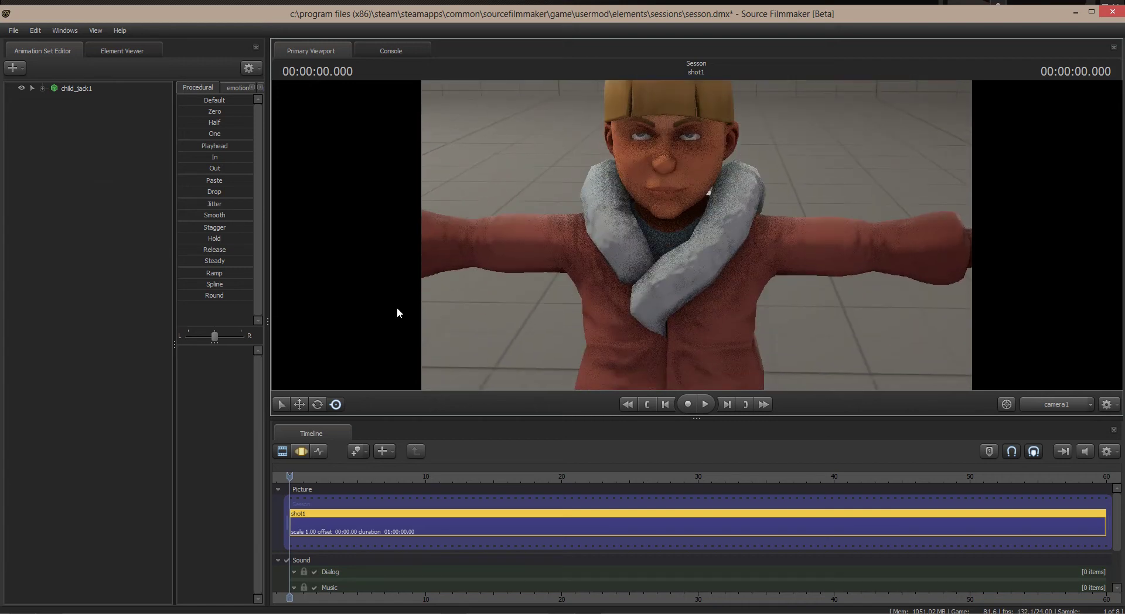
left_click_drag(379, 369, 378, 369)
left_click(301, 451)
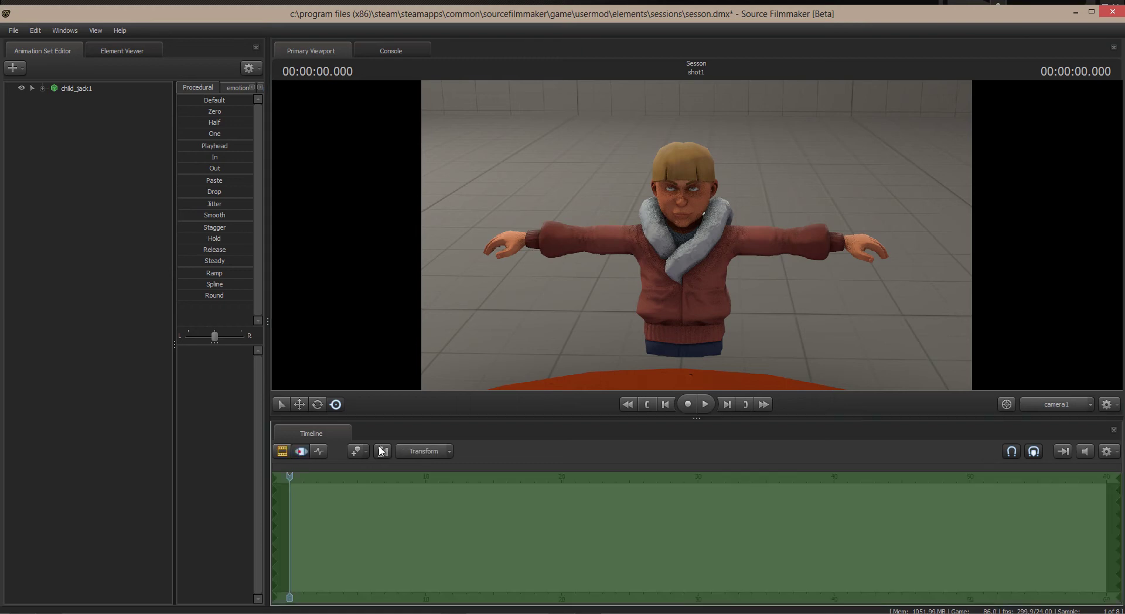
left_click(71, 86)
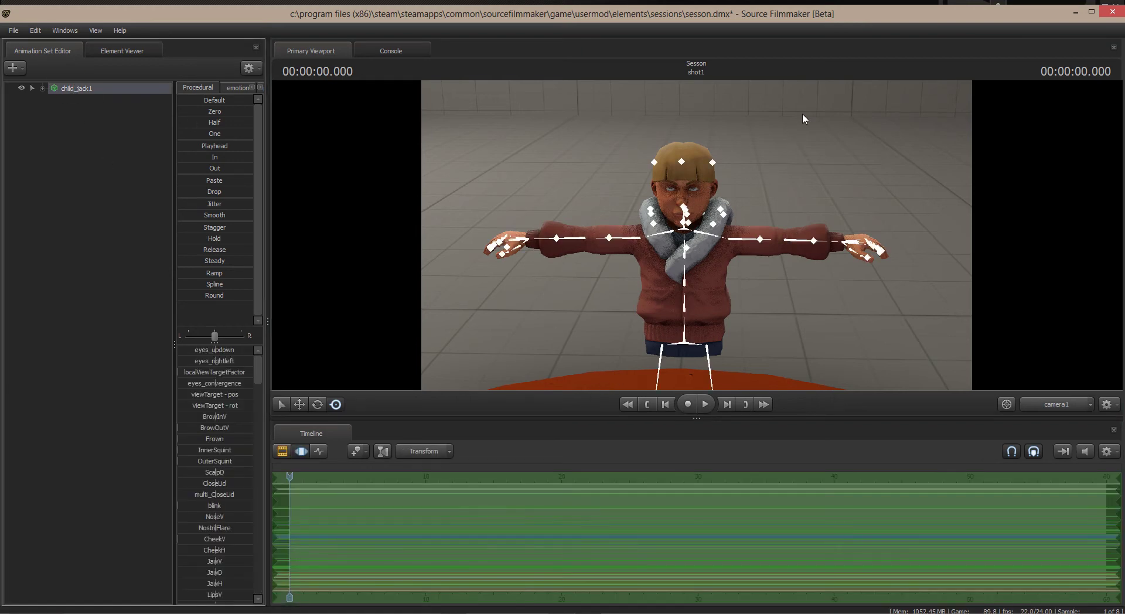
left_click_drag(803, 119, 674, 310)
left_click(685, 374)
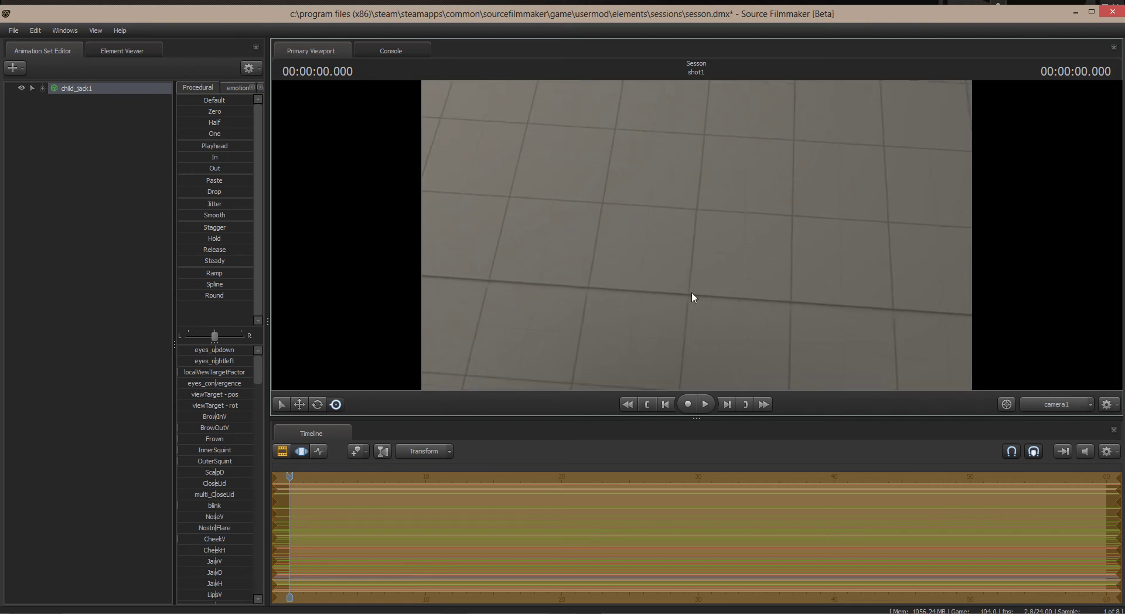
left_click_drag(704, 237, 807, 229)
key("w")
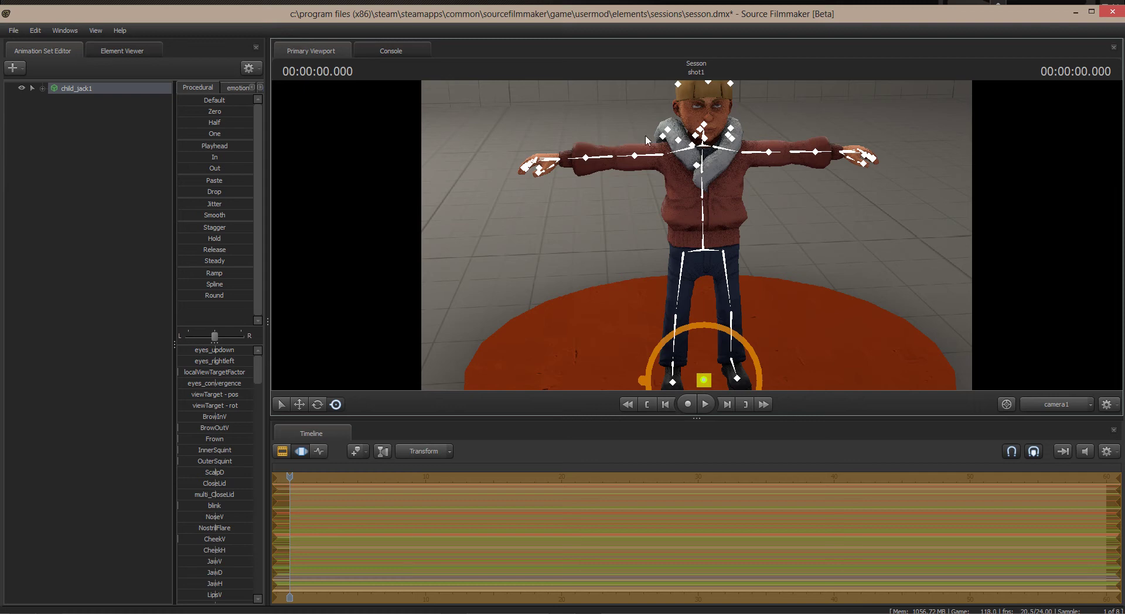
Apply the rig_biped_simple rig to child_jack1 and select the animation set to display its rig controls
right_click(82, 91)
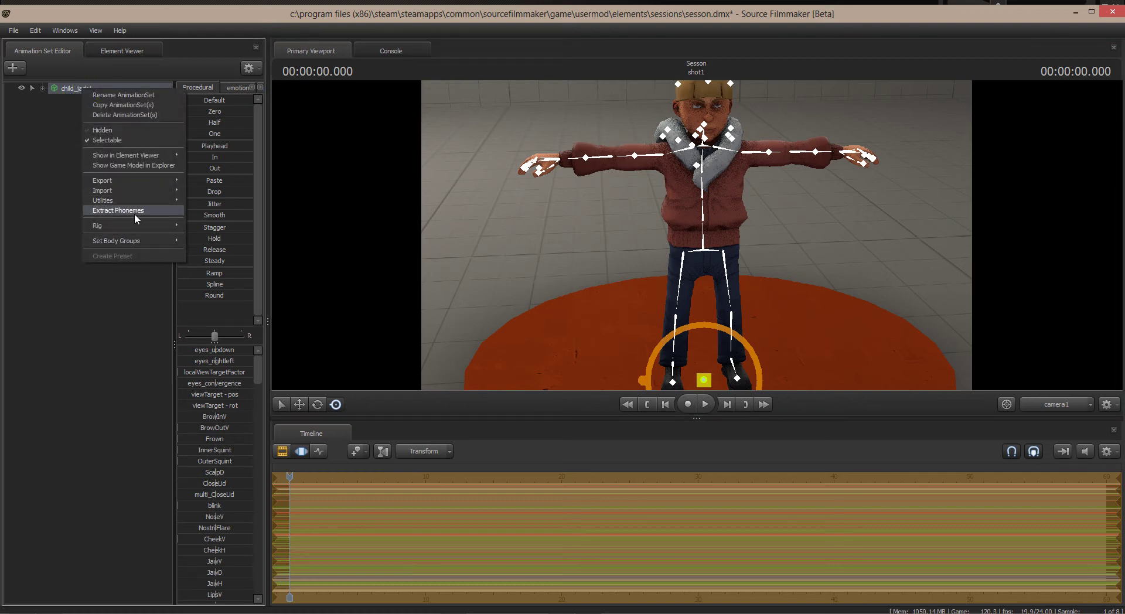
mouse_move(136, 224)
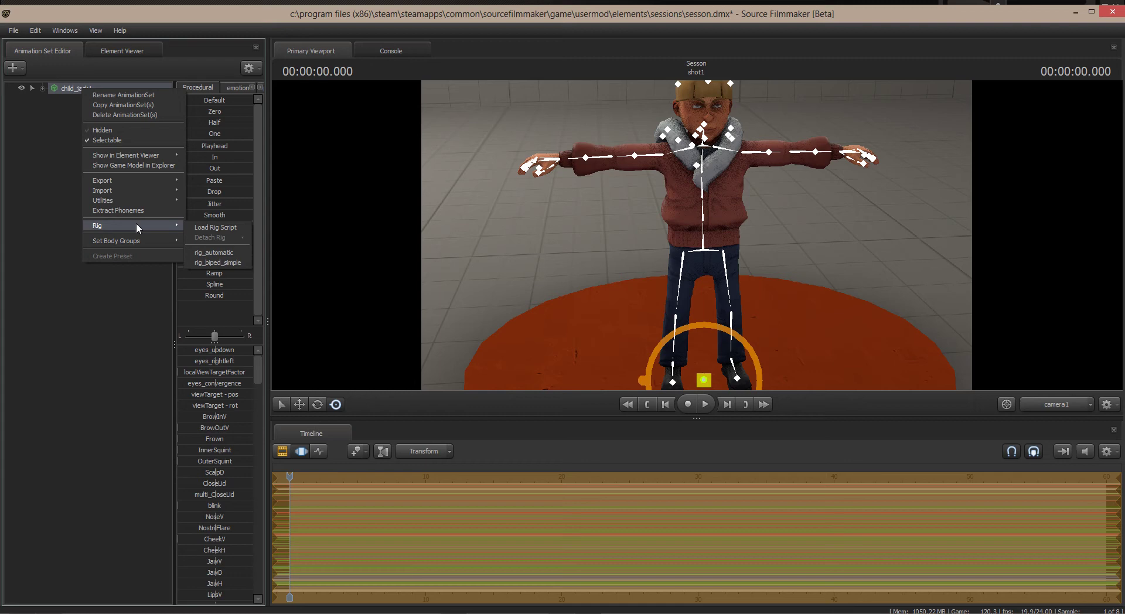
left_click(220, 263)
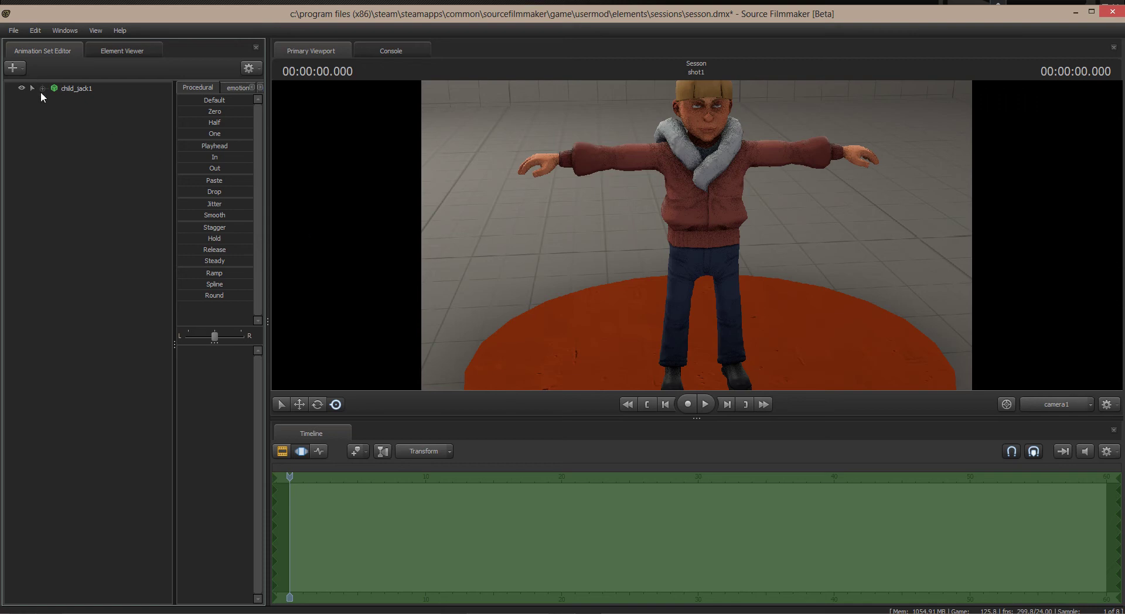
left_click(81, 91)
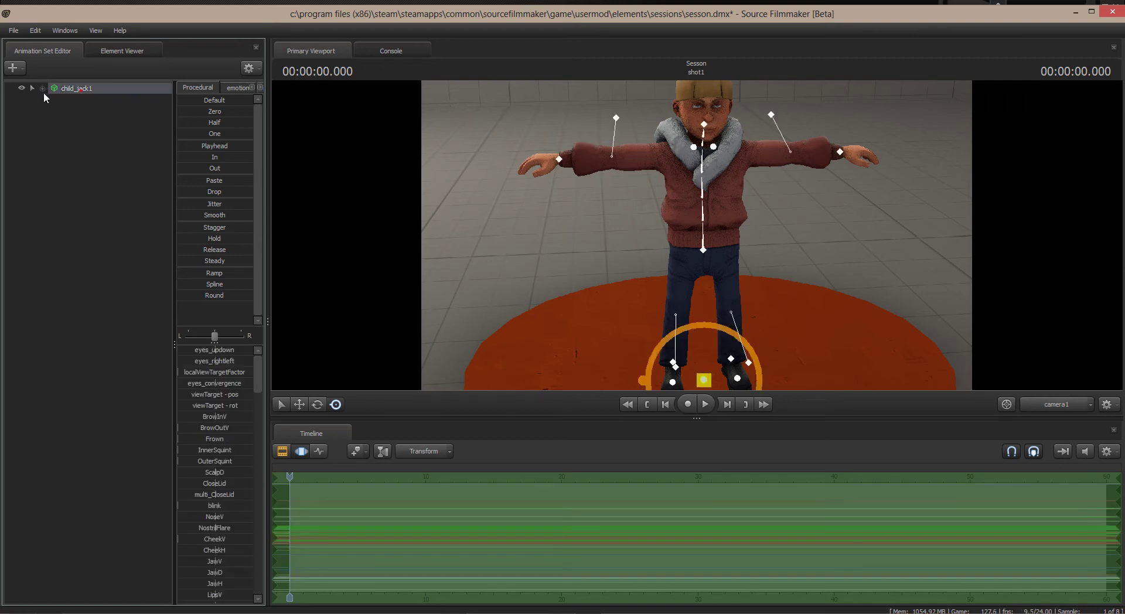
Select rig_hand_R within the right arm's rig controls and move the right hand up beside the model's head
left_click(40, 89)
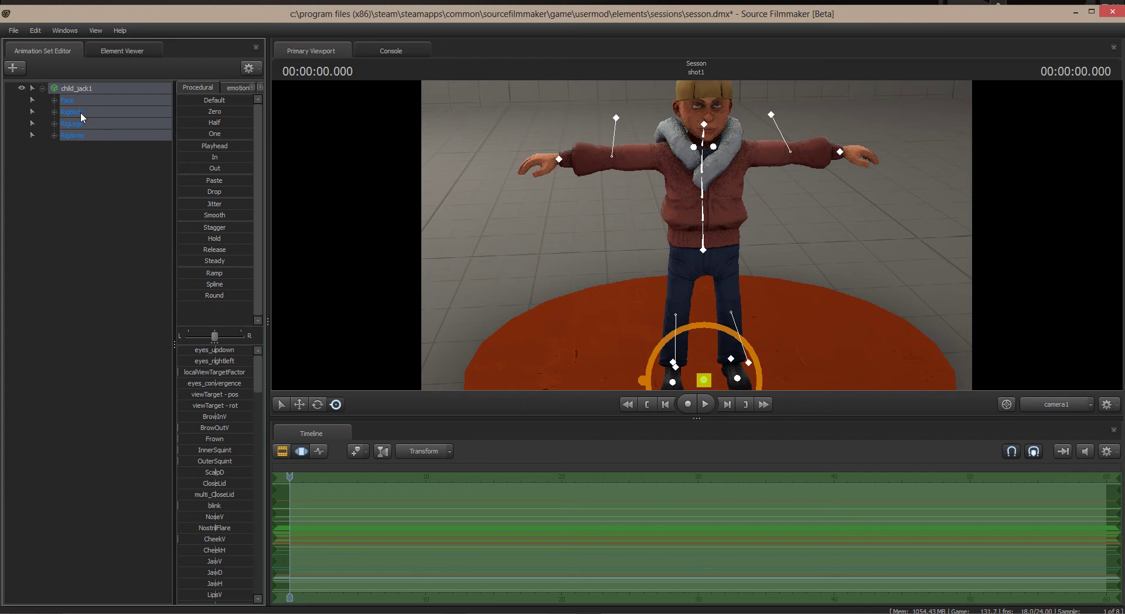
left_click(54, 135)
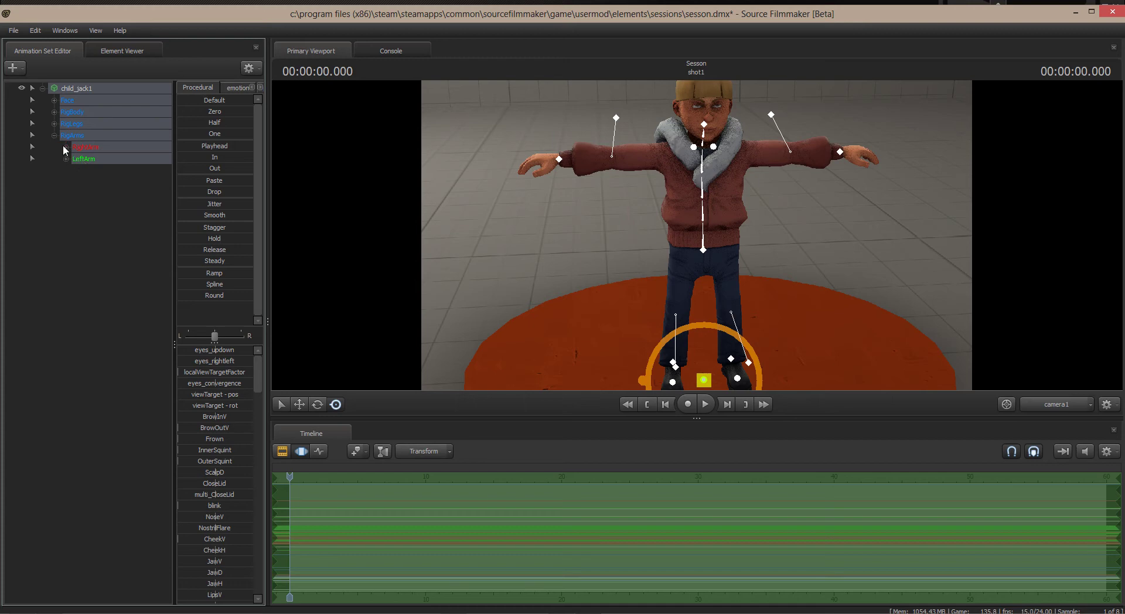
left_click(65, 147)
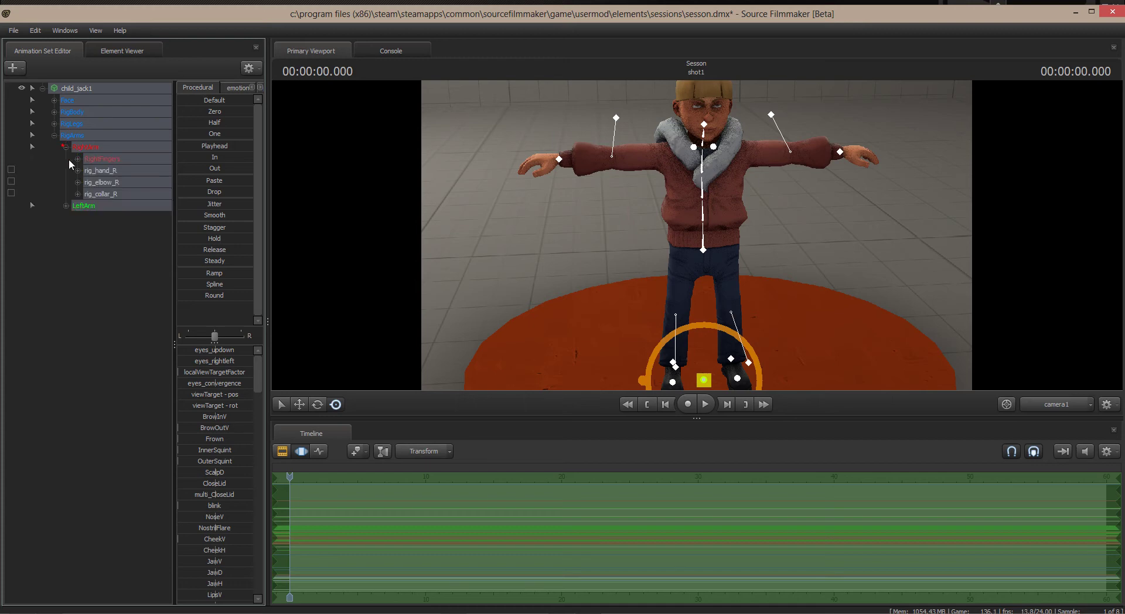
left_click(100, 169)
left_click_drag(558, 158, 647, 162)
key("e")
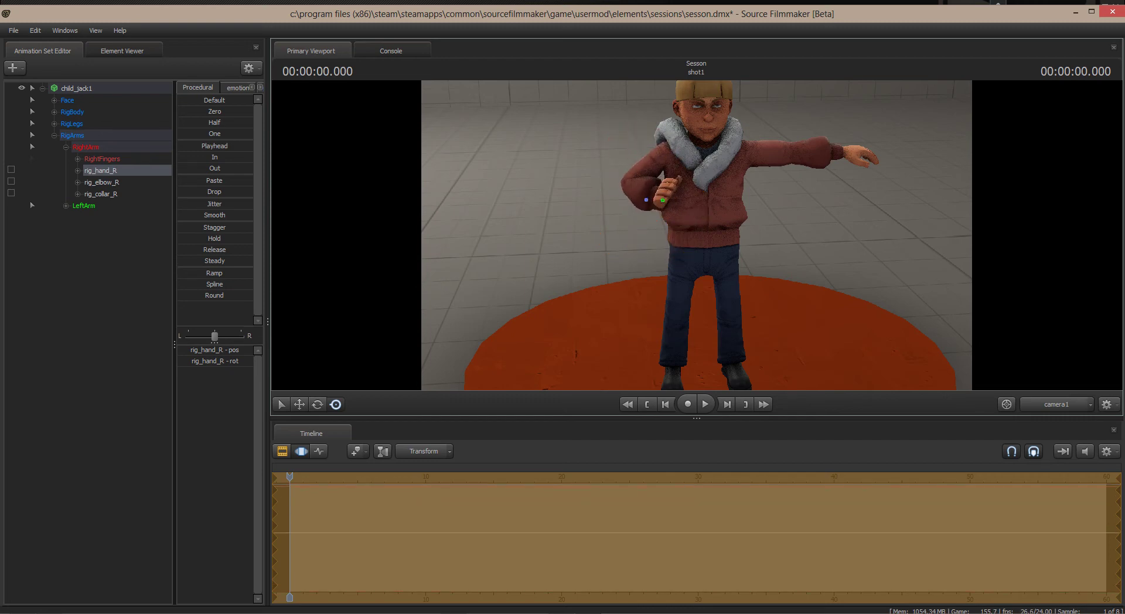
left_click_drag(469, 304, 595, 282)
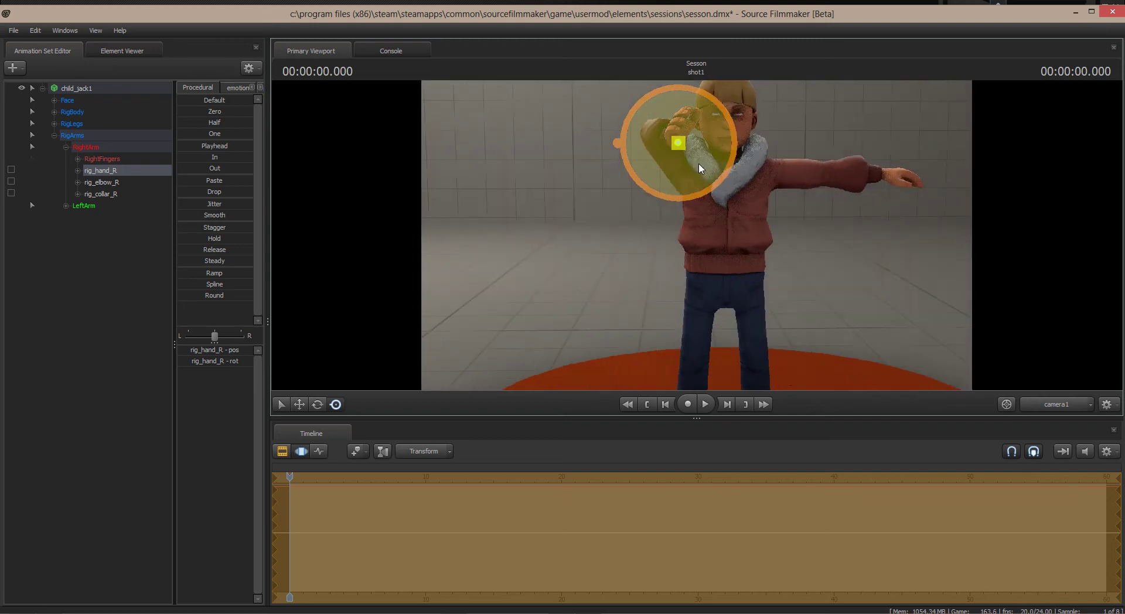
left_click_drag(680, 143, 642, 110)
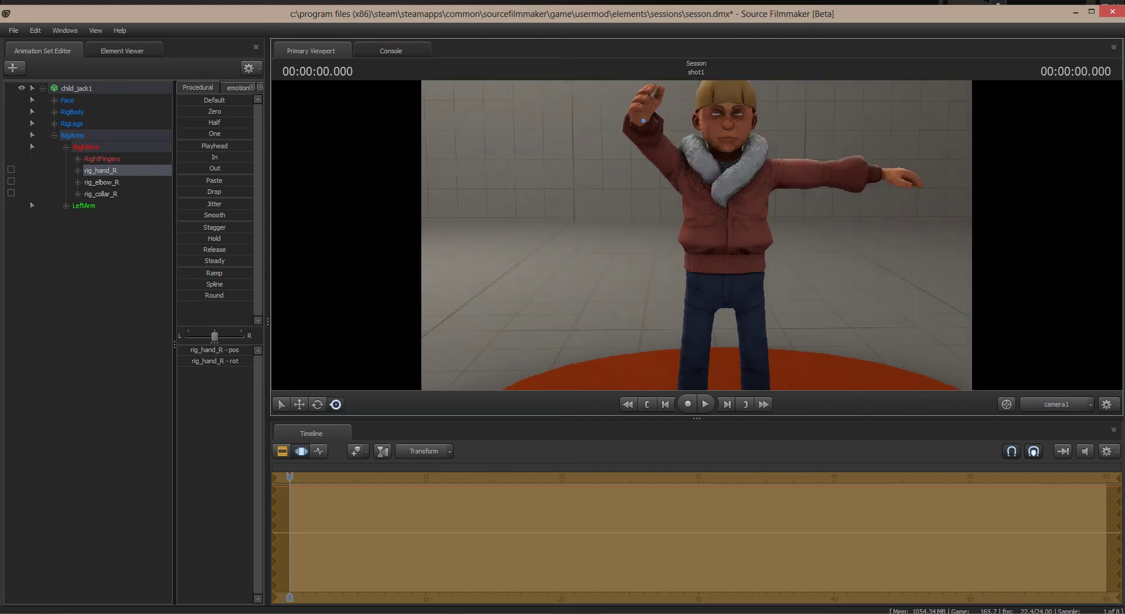
Review the rig and body group options of child_jack1 and collapse its control tree
left_click_drag(859, 314, 613, 135)
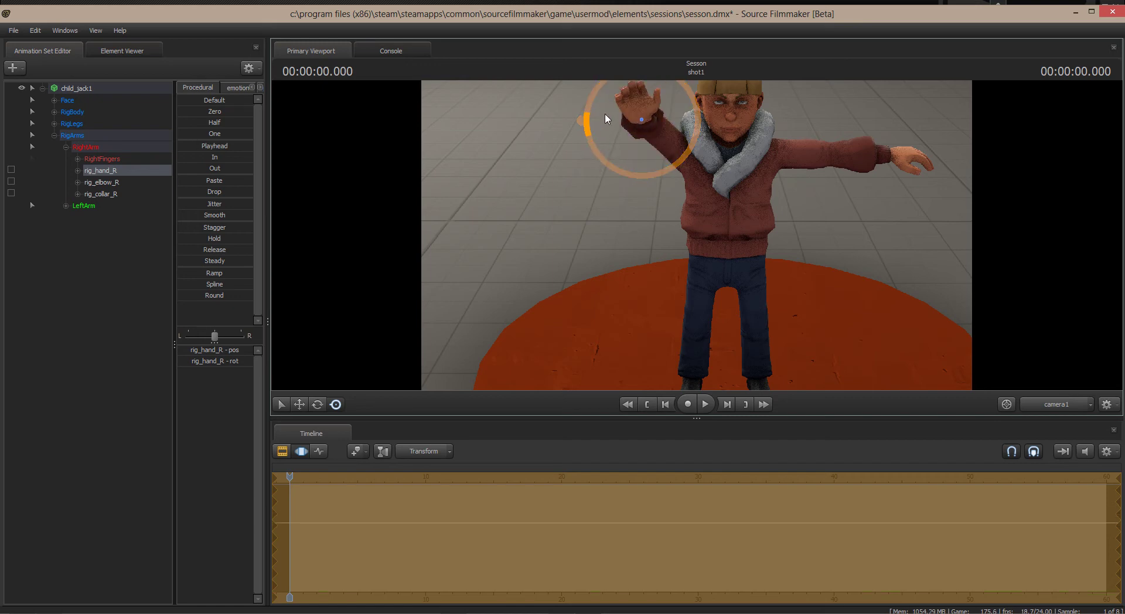
left_click_drag(605, 118, 279, 179)
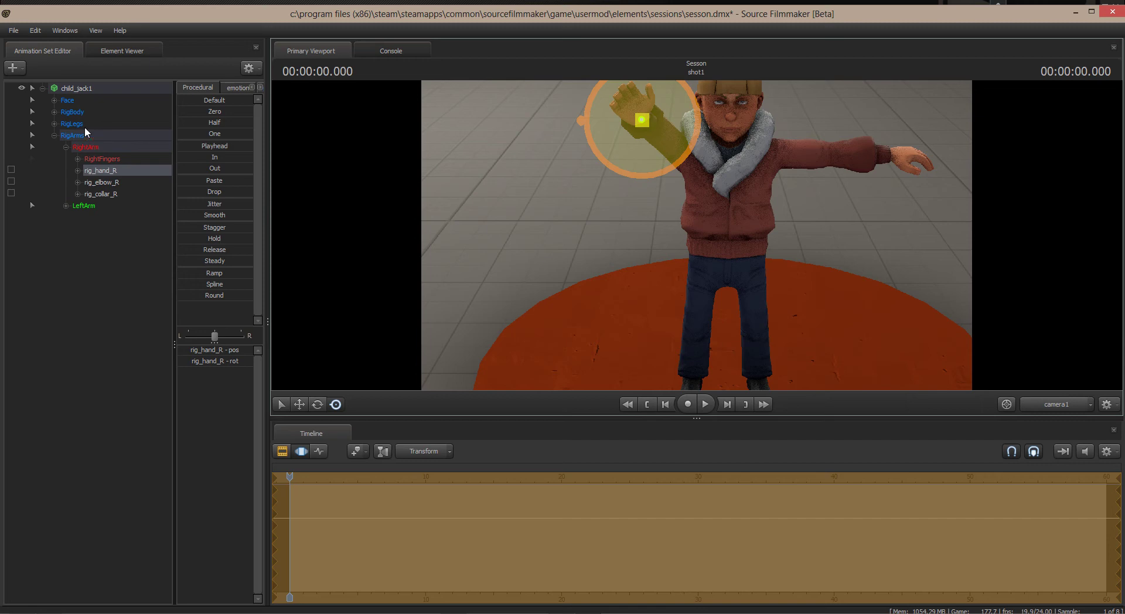
right_click(68, 88)
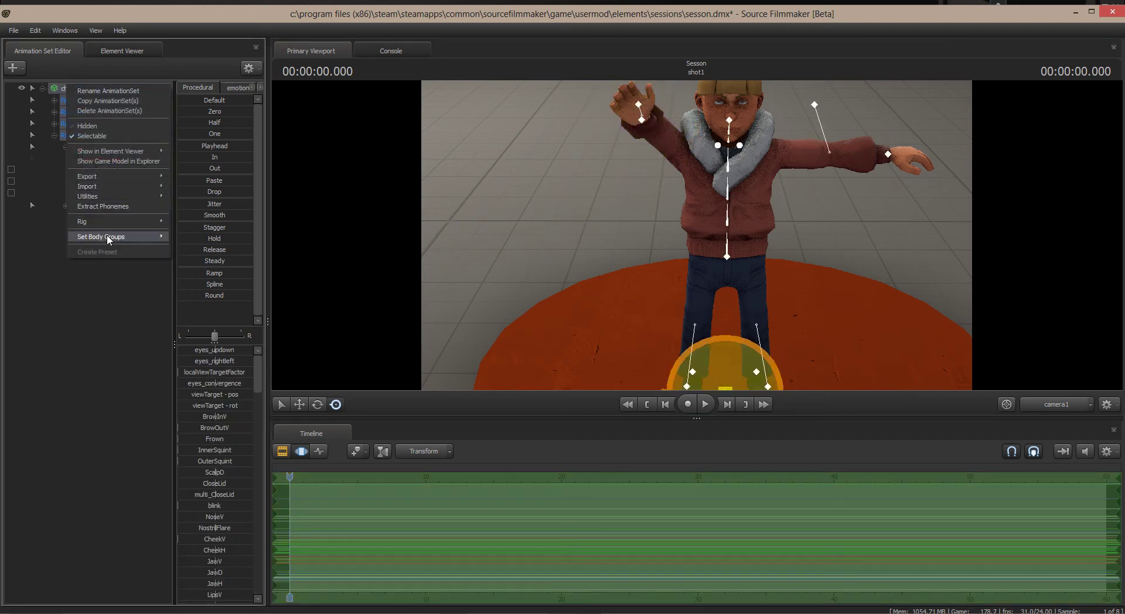
mouse_move(108, 235)
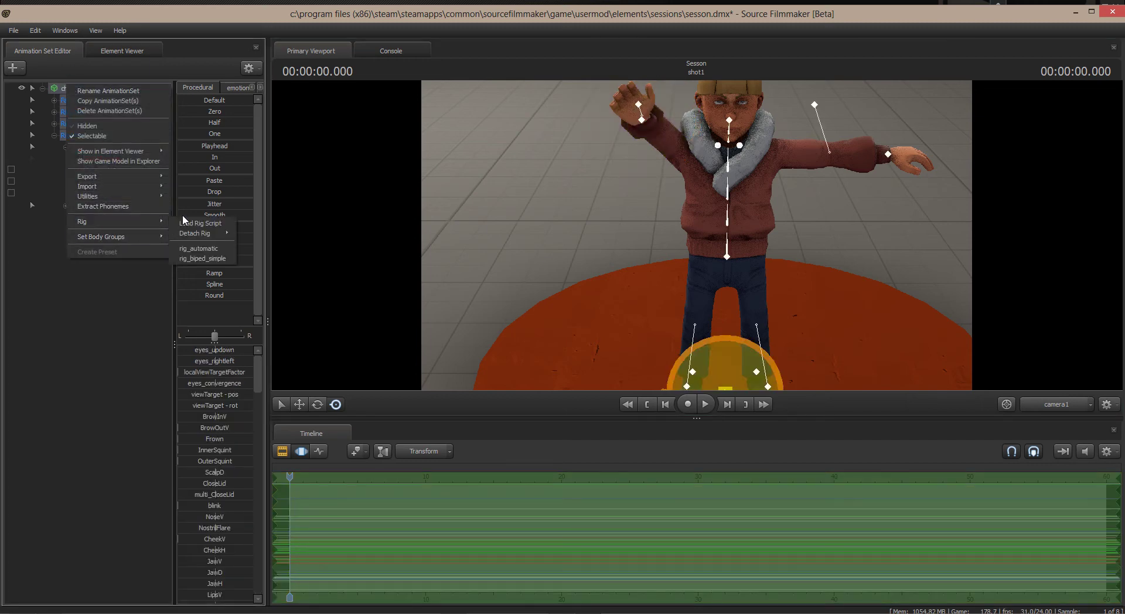
mouse_move(193, 237)
left_click(299, 235)
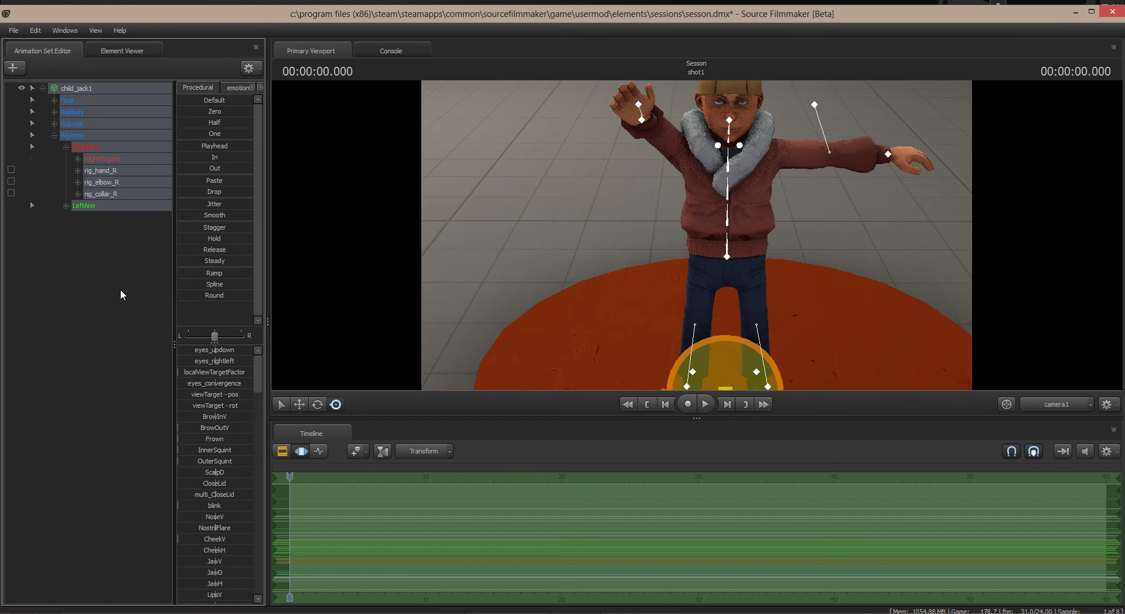
left_click(41, 88)
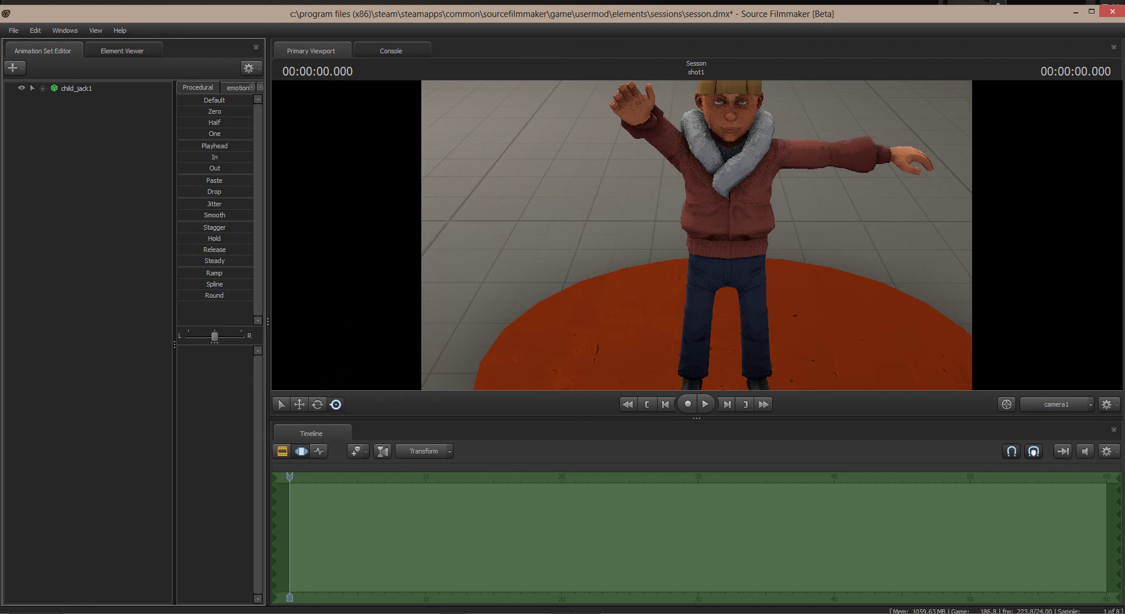
Switch to File Explorer at the pinned game folder and browse to the DownOne folder on the Desktop
right_click(64, 613)
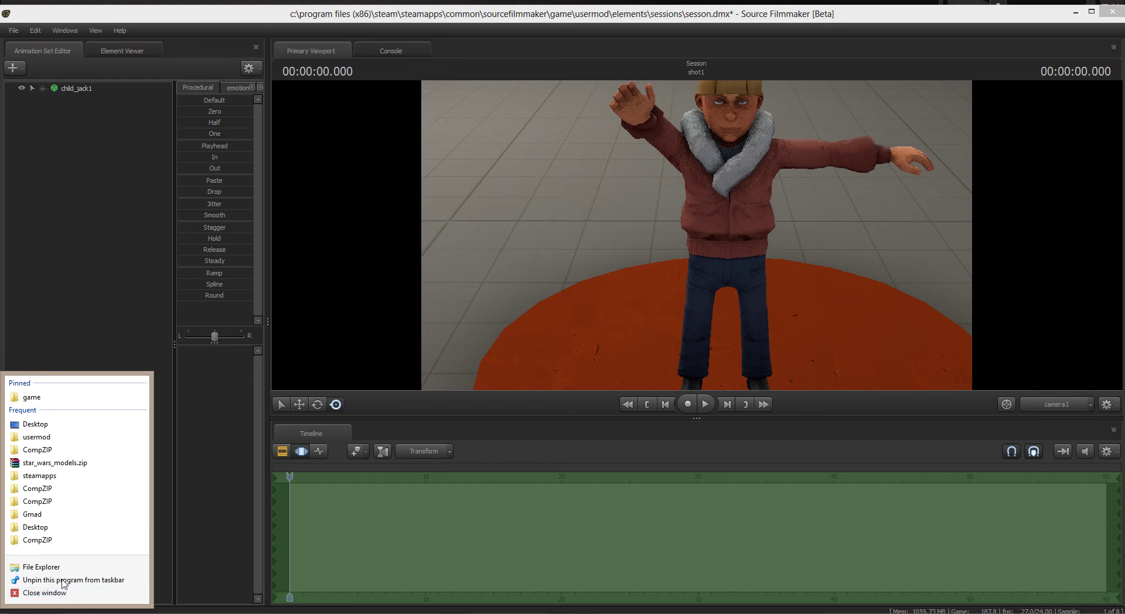
left_click(36, 398)
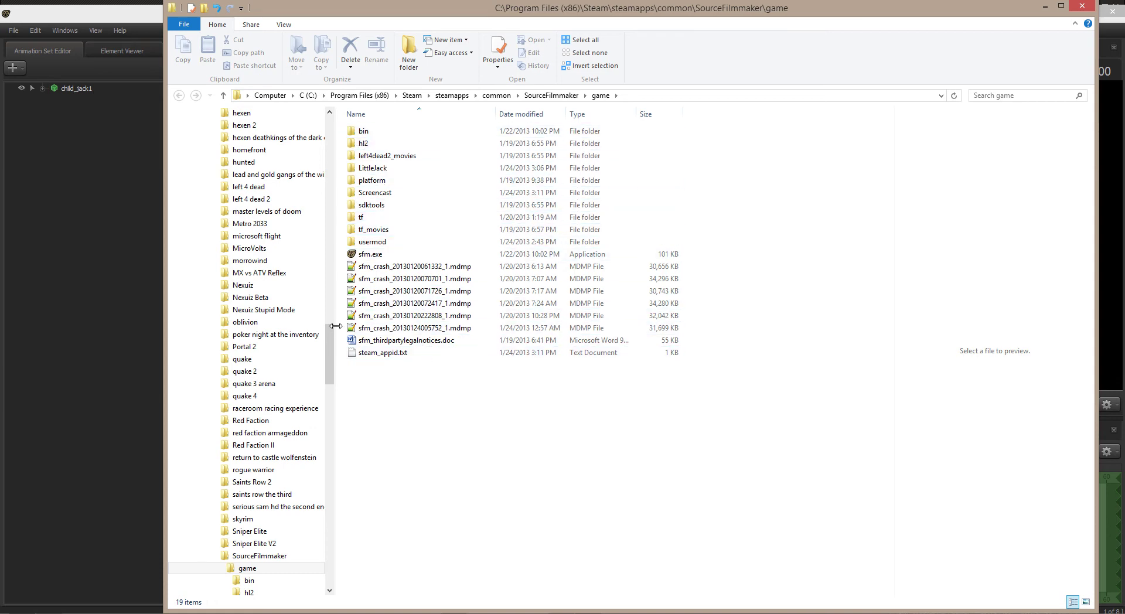
left_click_drag(330, 331, 334, 548)
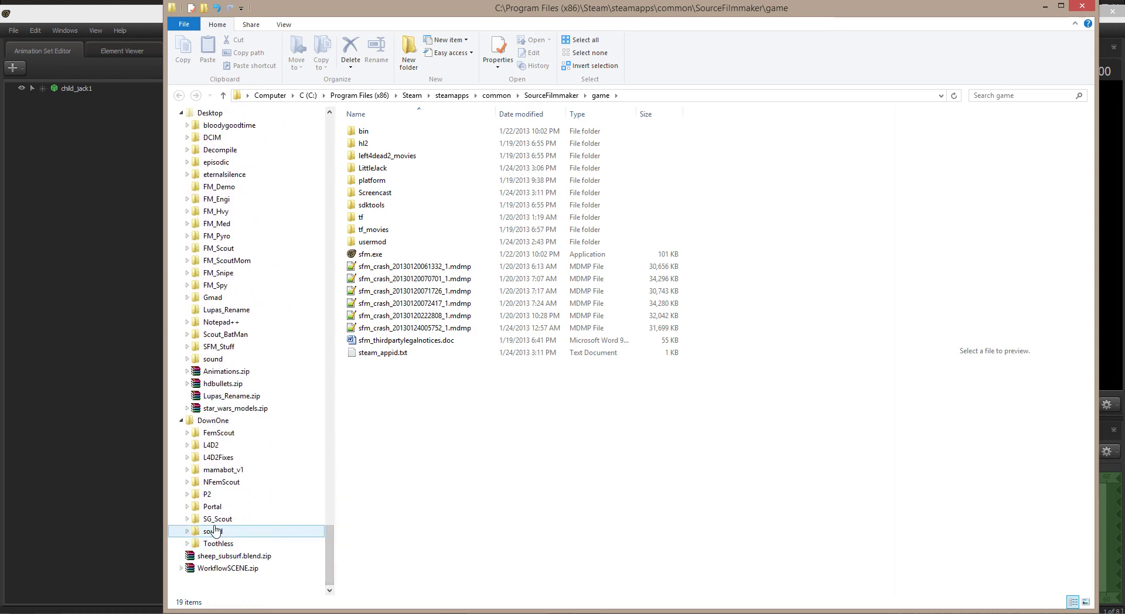
left_click(210, 434)
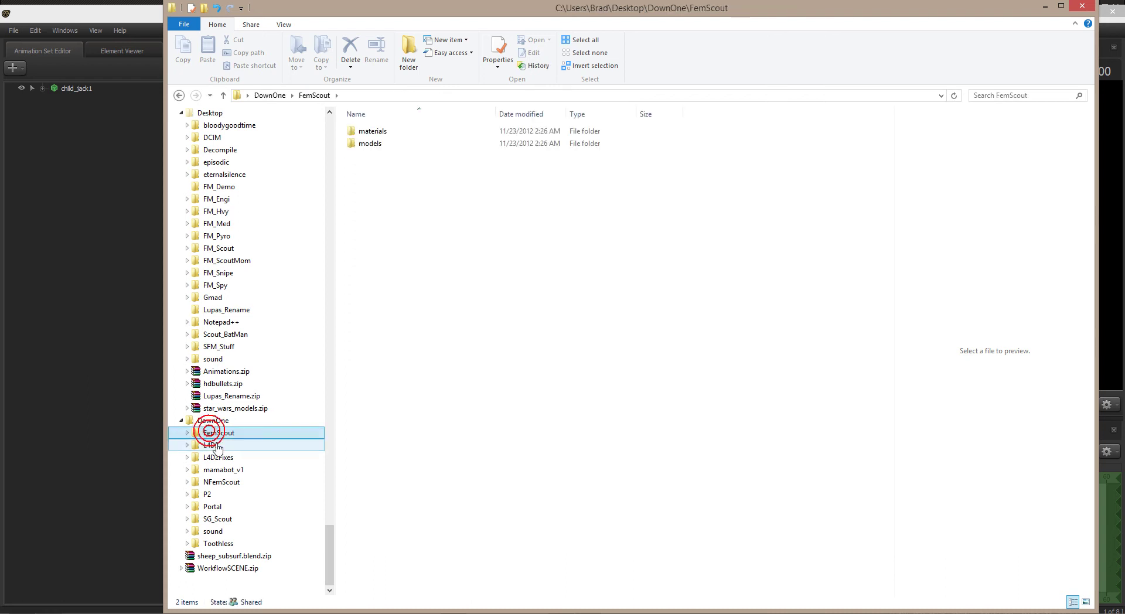
left_click(212, 422)
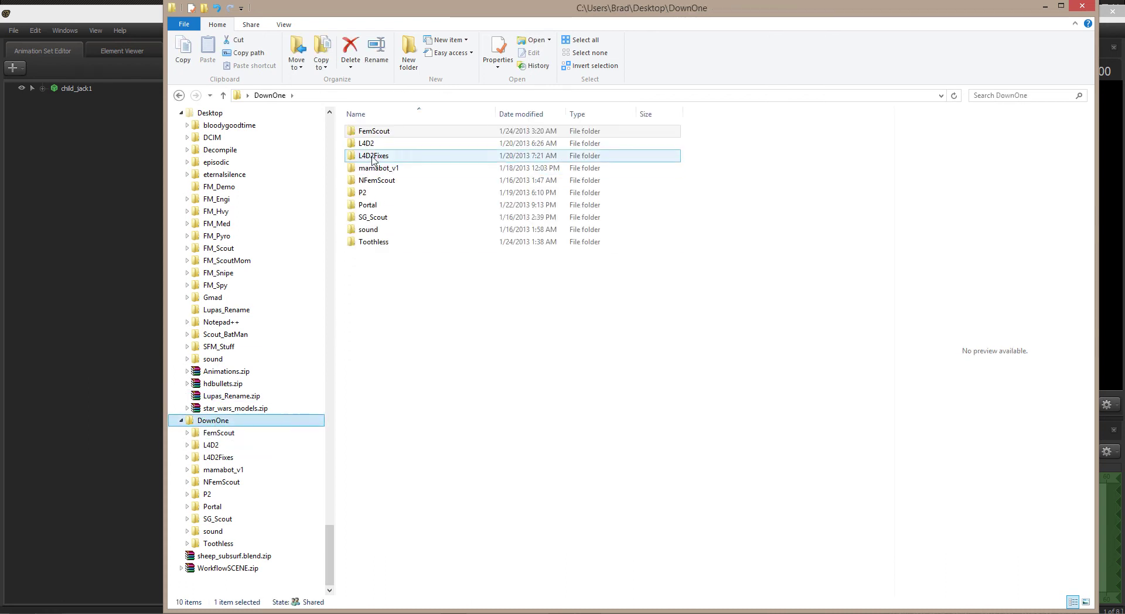
Move all the content folders from FemScout through Toothless out of DownOne into the SourceFilmmaker game folder
left_click(373, 131)
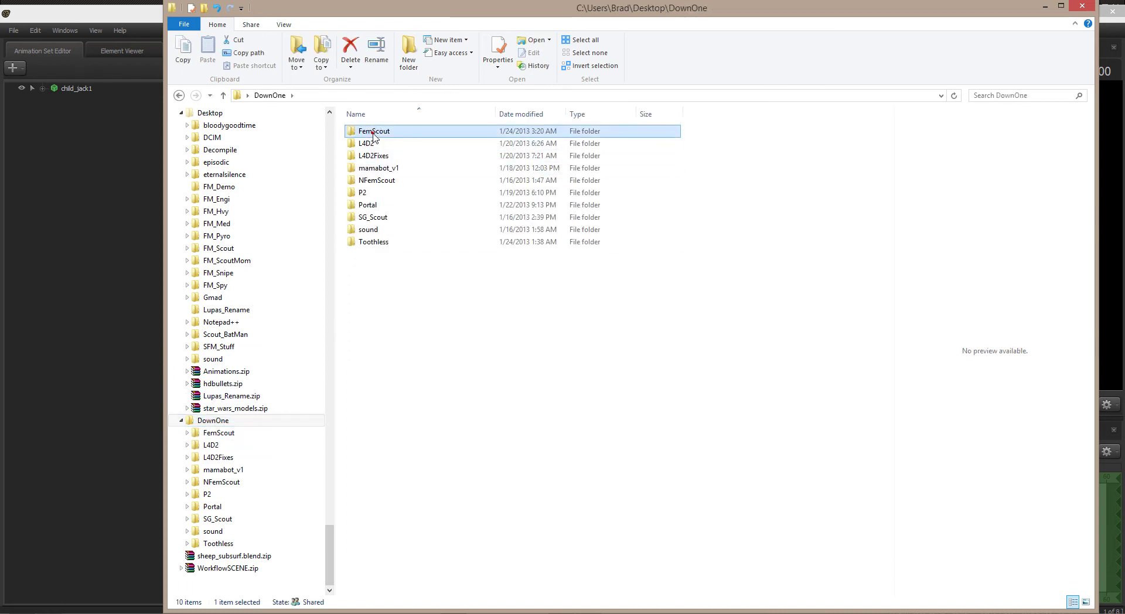
left_click(372, 243, "shift")
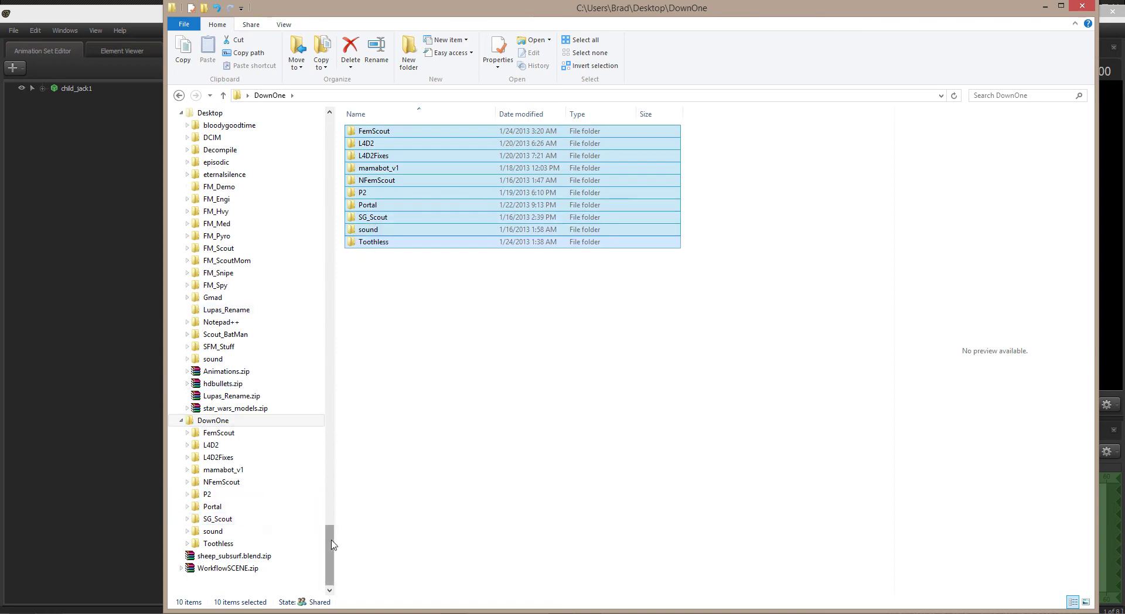
left_click_drag(331, 545, 335, 343)
scroll(338, 381, "down", 4)
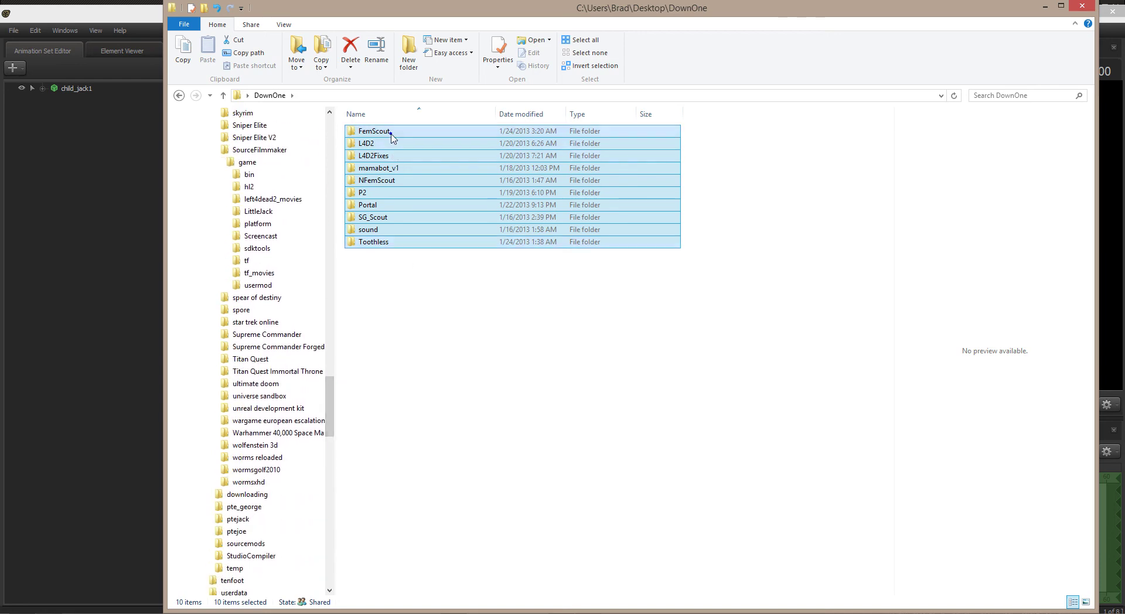
left_click_drag(392, 142, 286, 168)
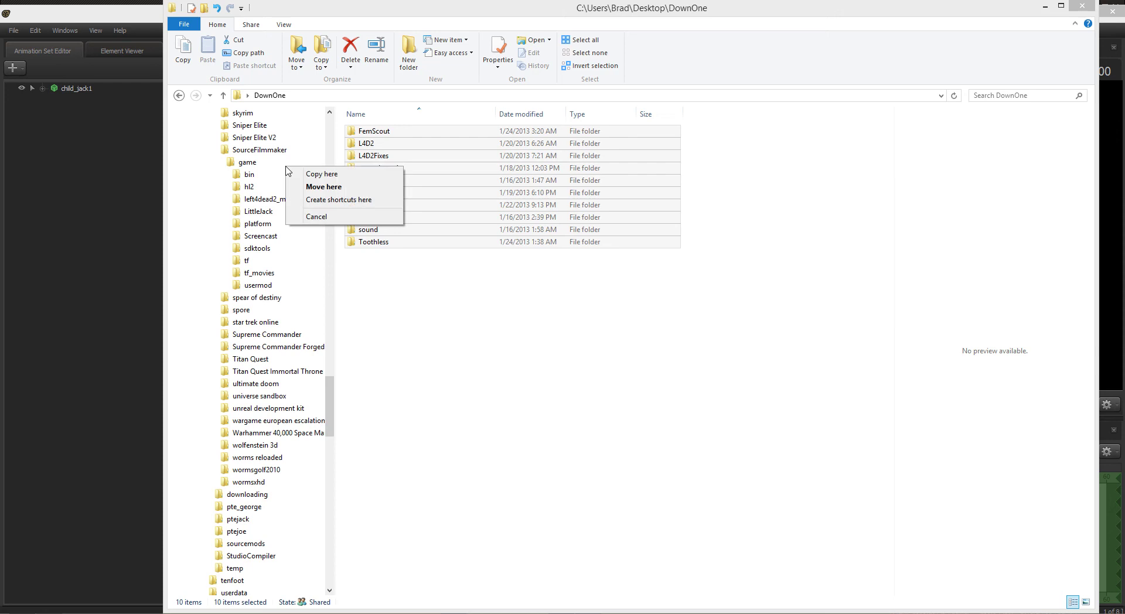
left_click(326, 187)
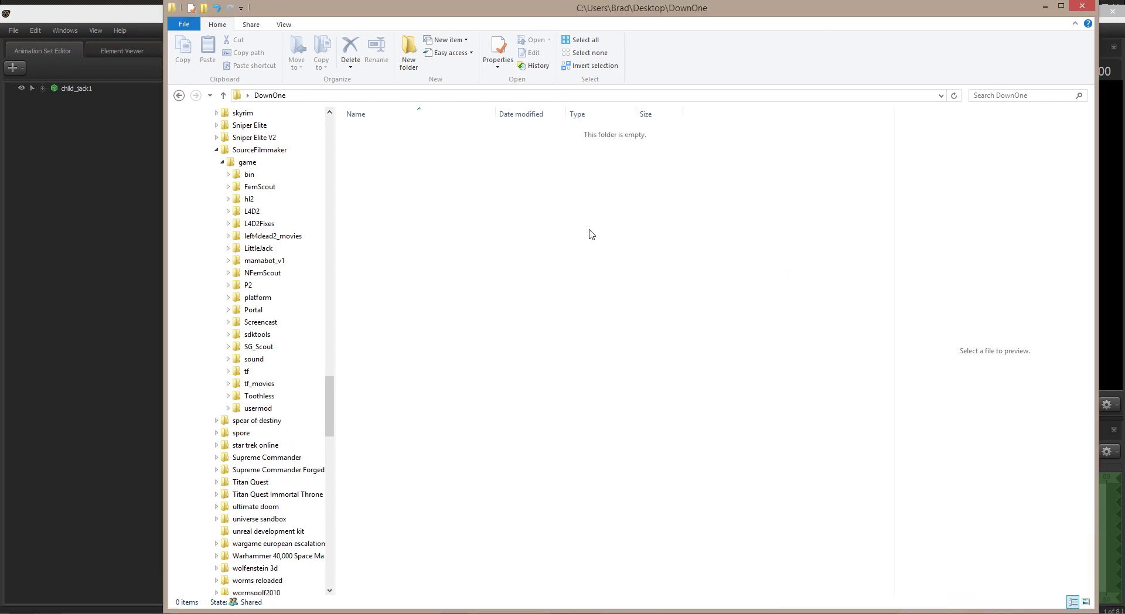
Examine the moved content folders inside SourceFilmmaker's game folder, including FemScout, L4D2Fixes, mamabot_v1, NFemScout and P2
left_click(251, 151)
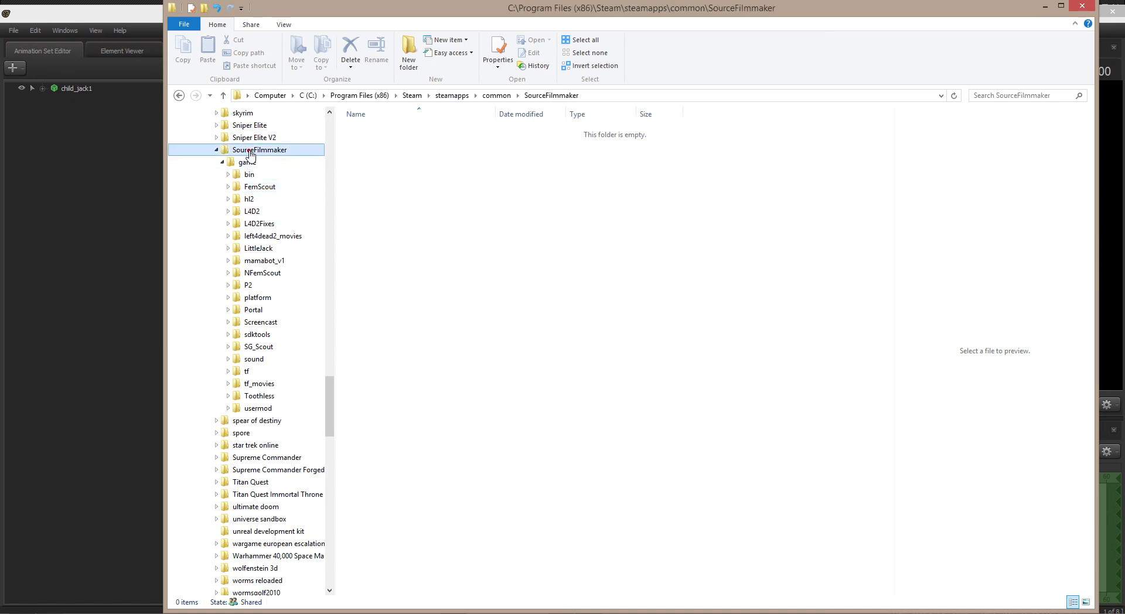
left_click(246, 162)
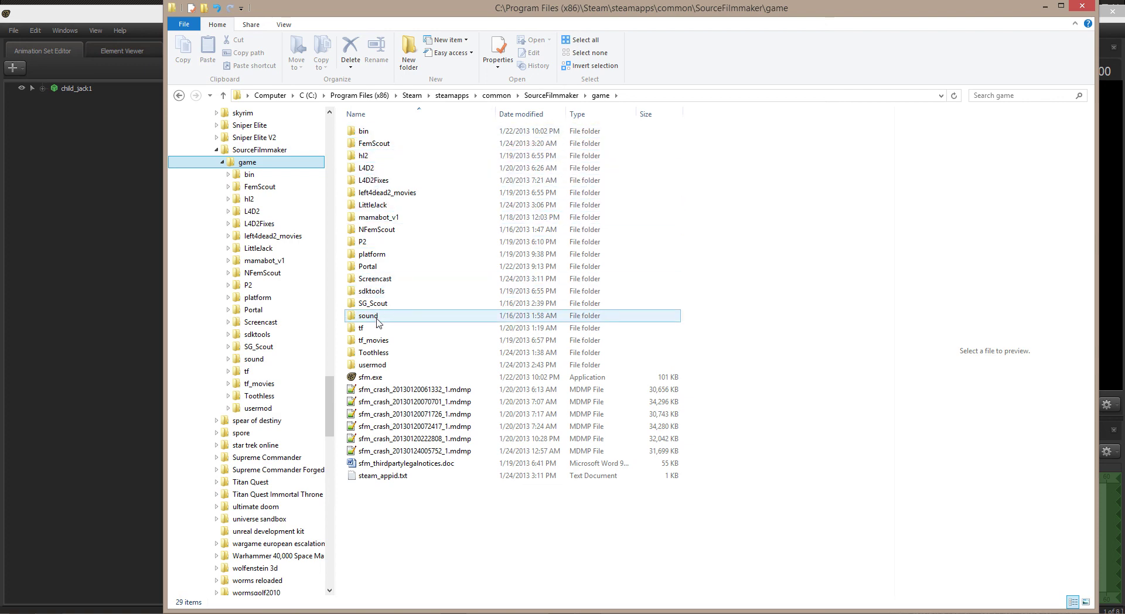
double_click(375, 146)
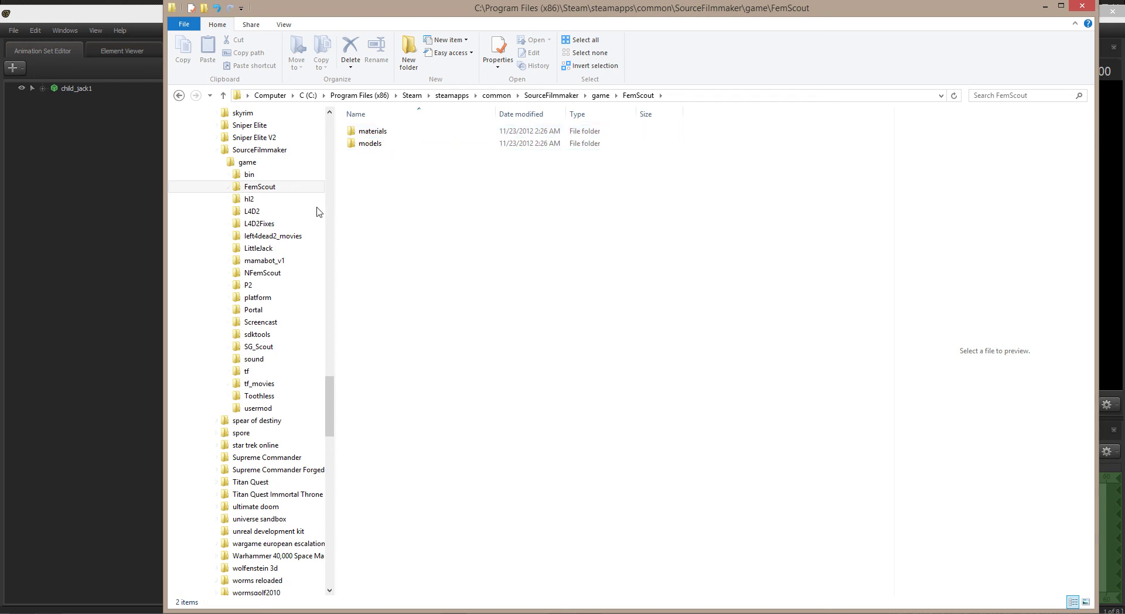
left_click(255, 211)
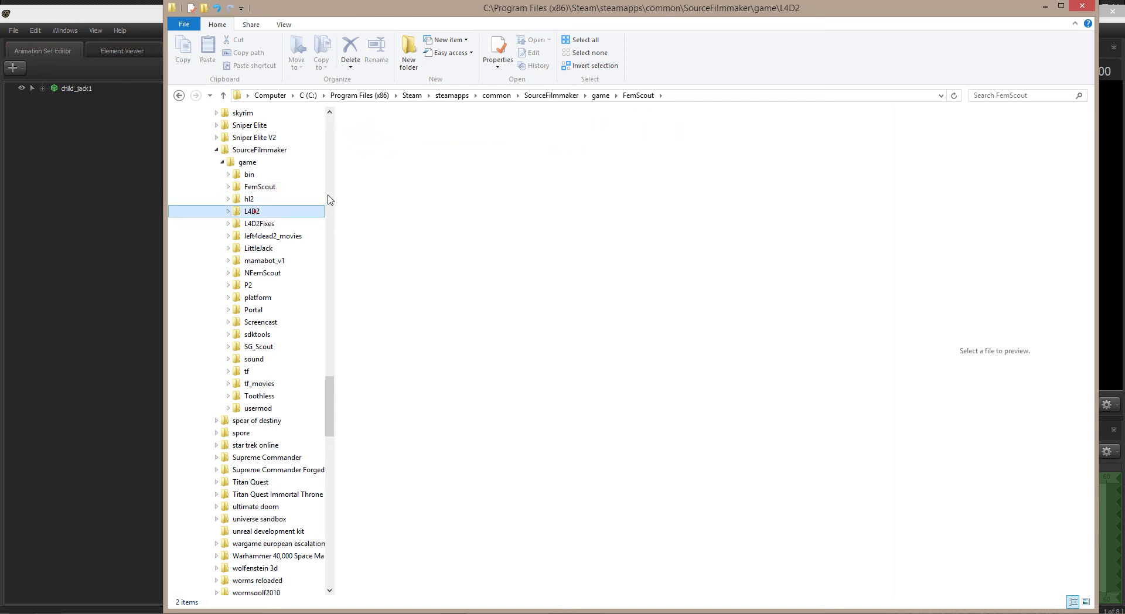
left_click(260, 225)
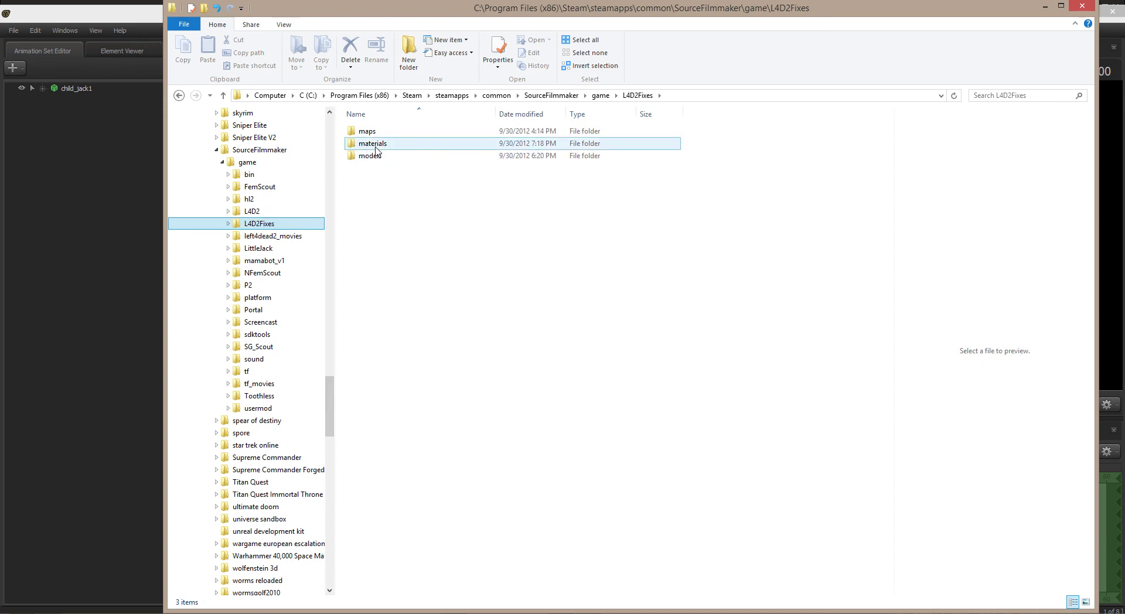
left_click(265, 249)
left_click(264, 261)
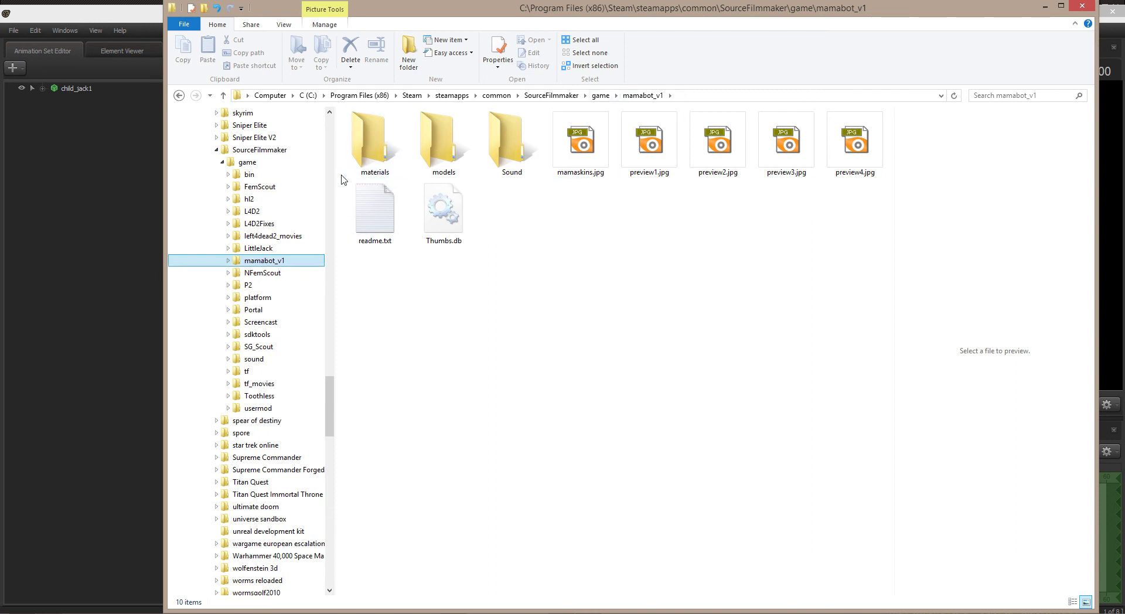
left_click(267, 273)
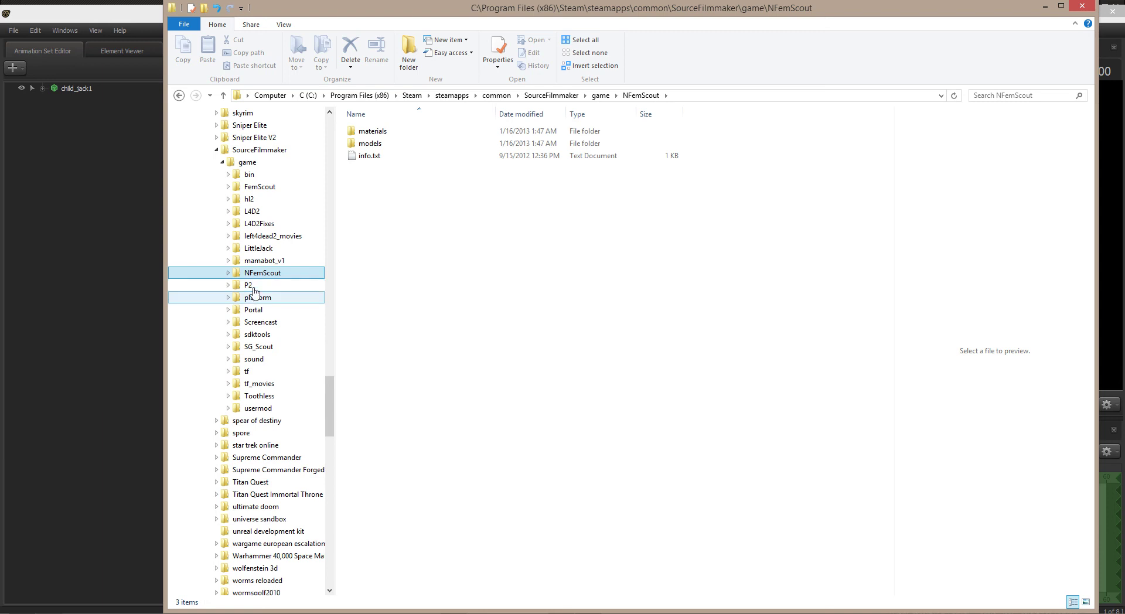
left_click(253, 285)
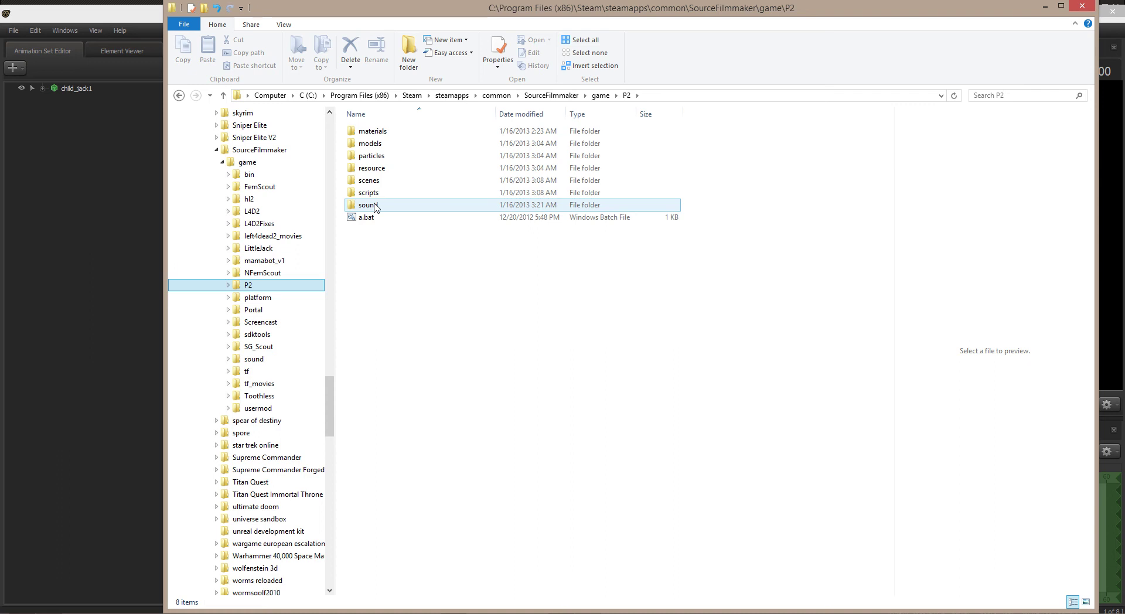
Compare the SearchPaths entries of gameinfo.txt and gameinfo0.txt in the usermod folder
left_click(252, 409)
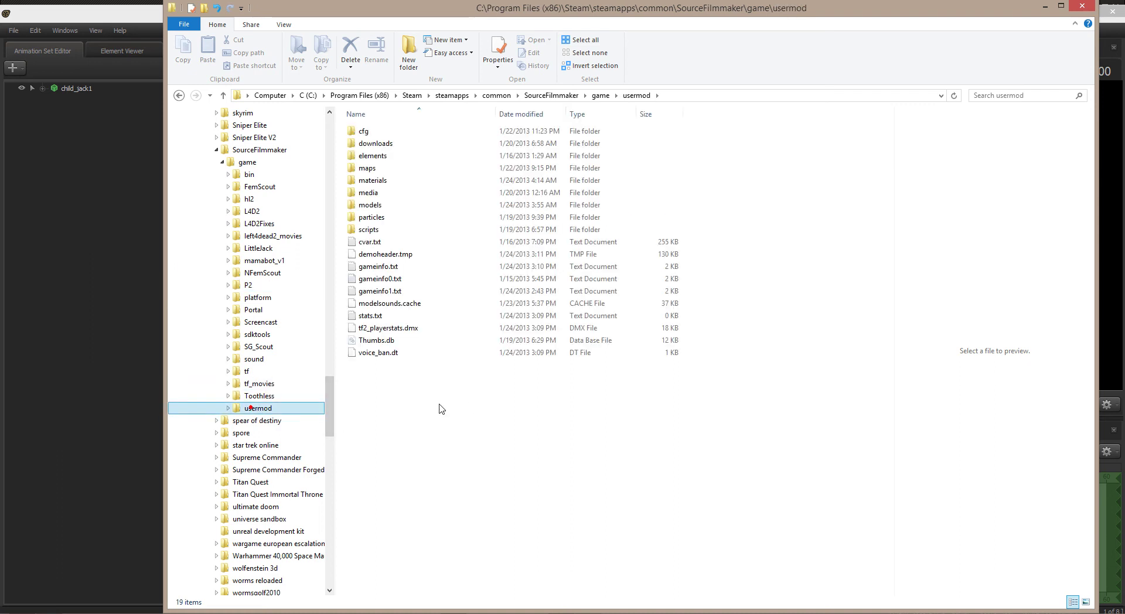
double_click(378, 266)
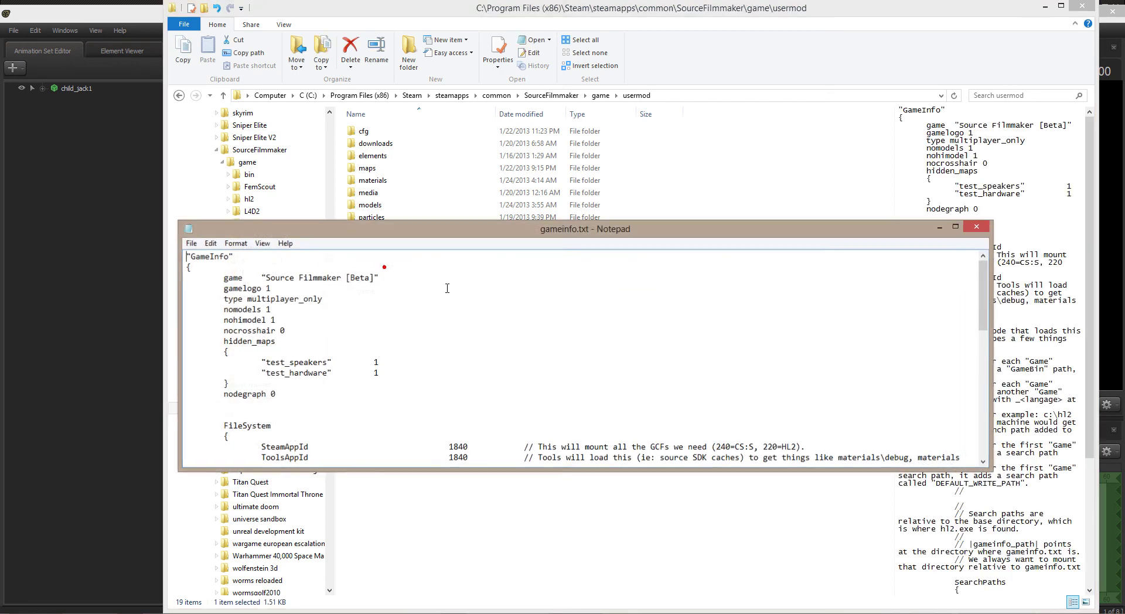
scroll(515, 298, "down", 9)
scroll(516, 298, "down", 2)
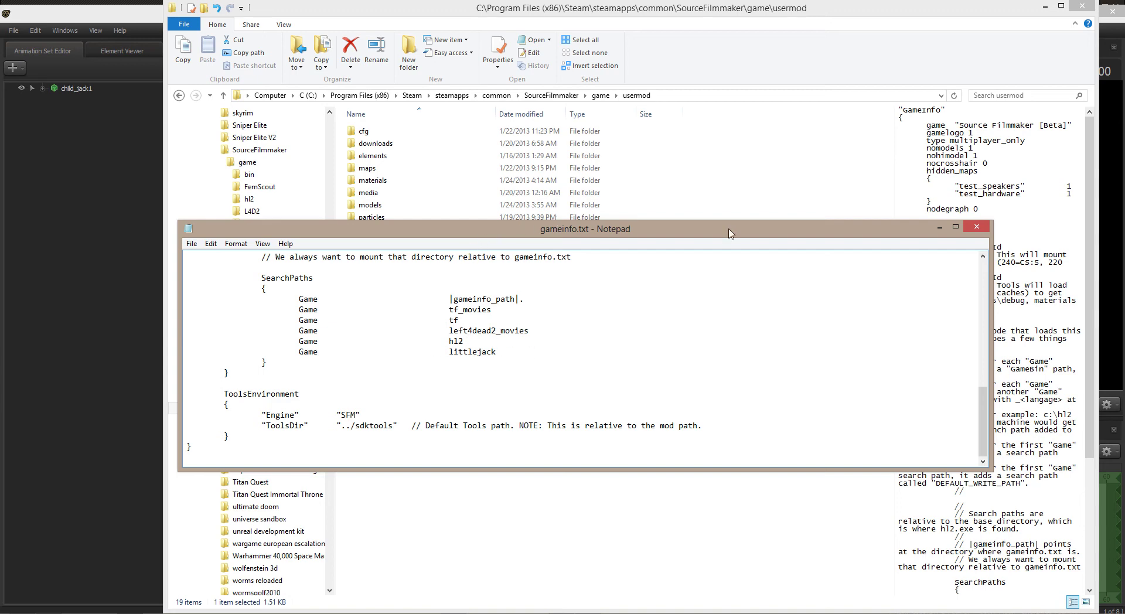
left_click(939, 228)
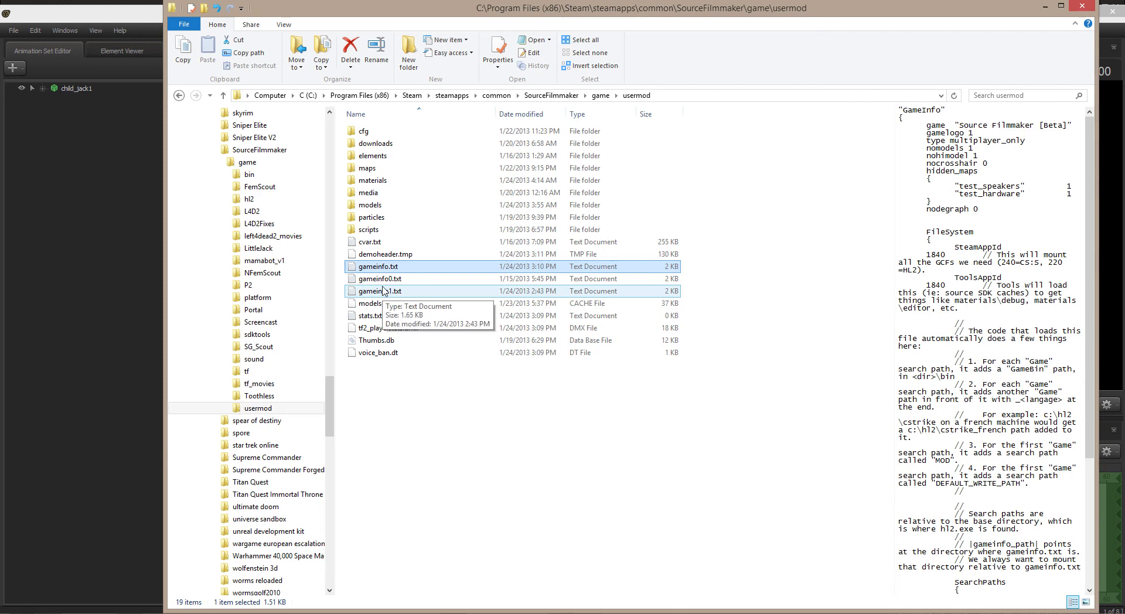
double_click(381, 279)
scroll(456, 291, "down", 13)
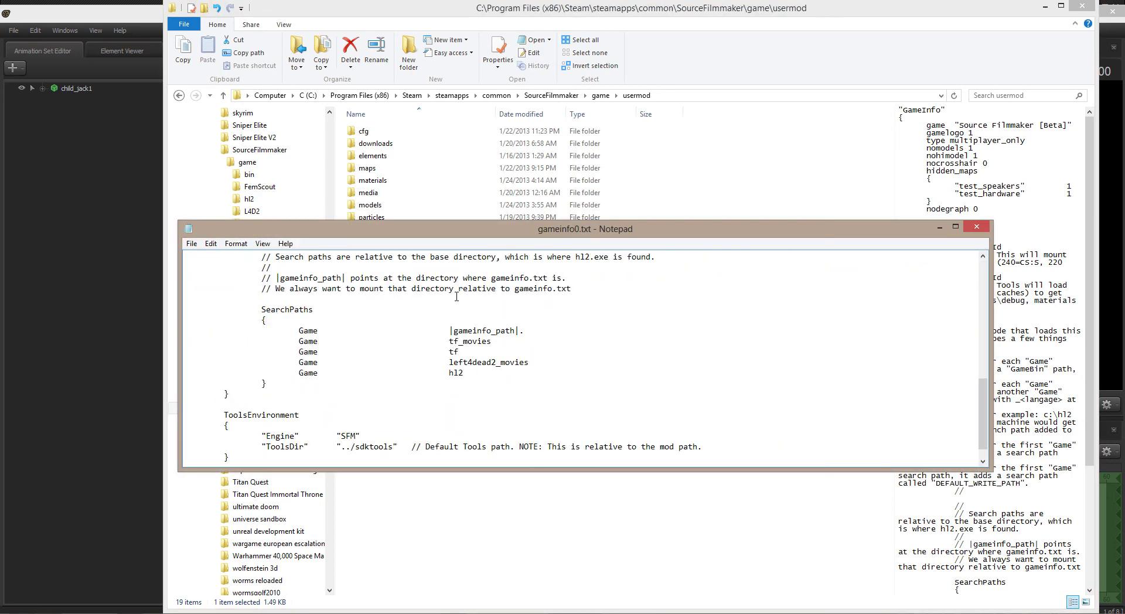
left_click(977, 226)
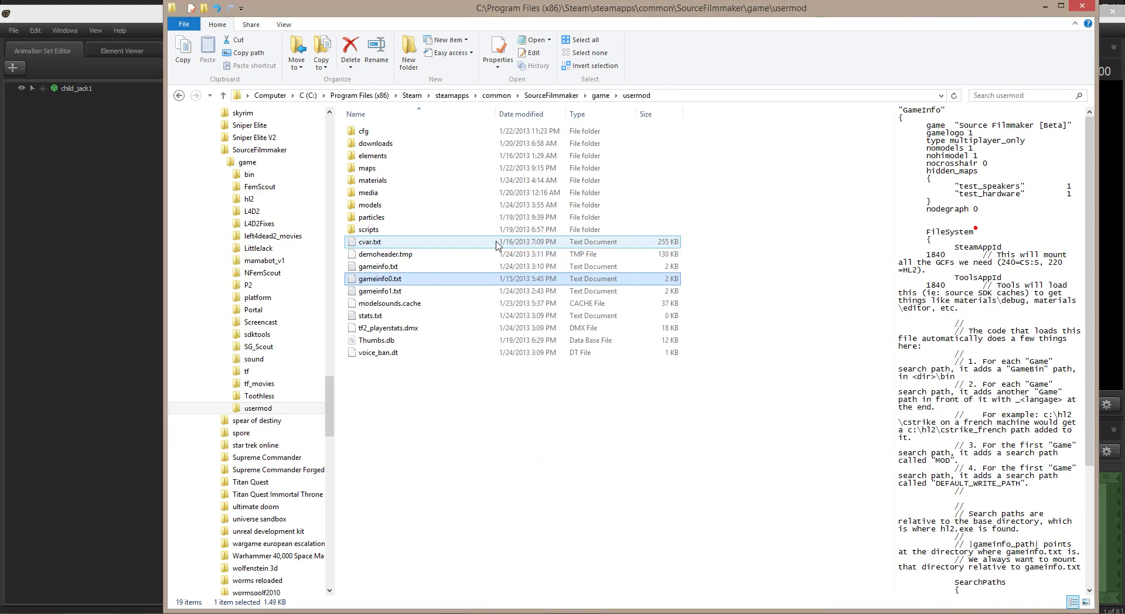
Open gameinfo1.txt from the usermod folder and replace the troopers entry in its SearchPaths with littlejack
double_click(371, 291)
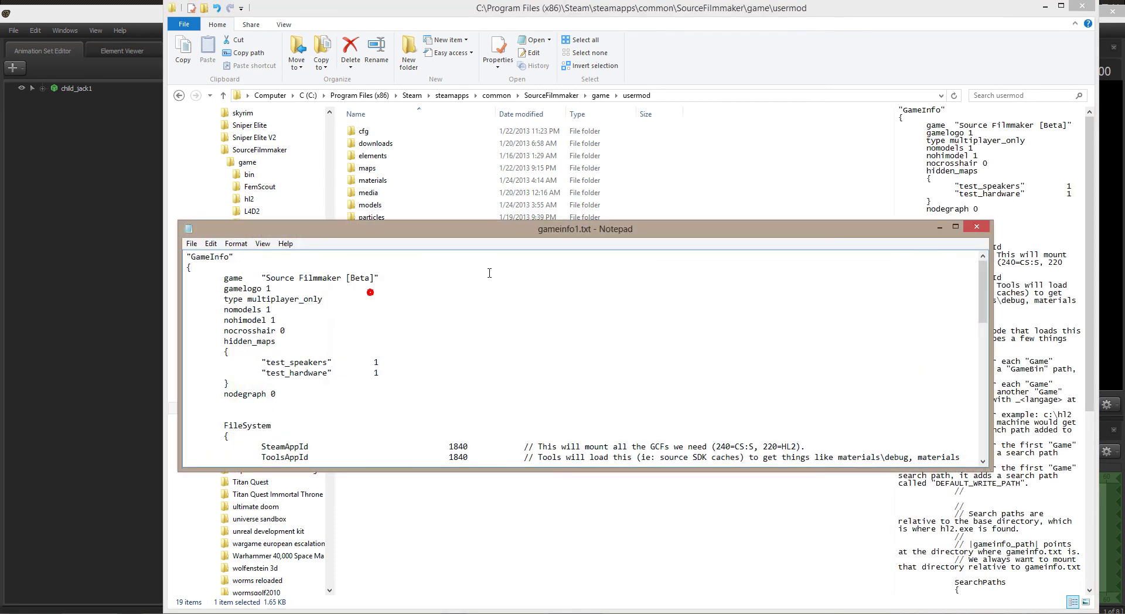
scroll(471, 380, "down", 15)
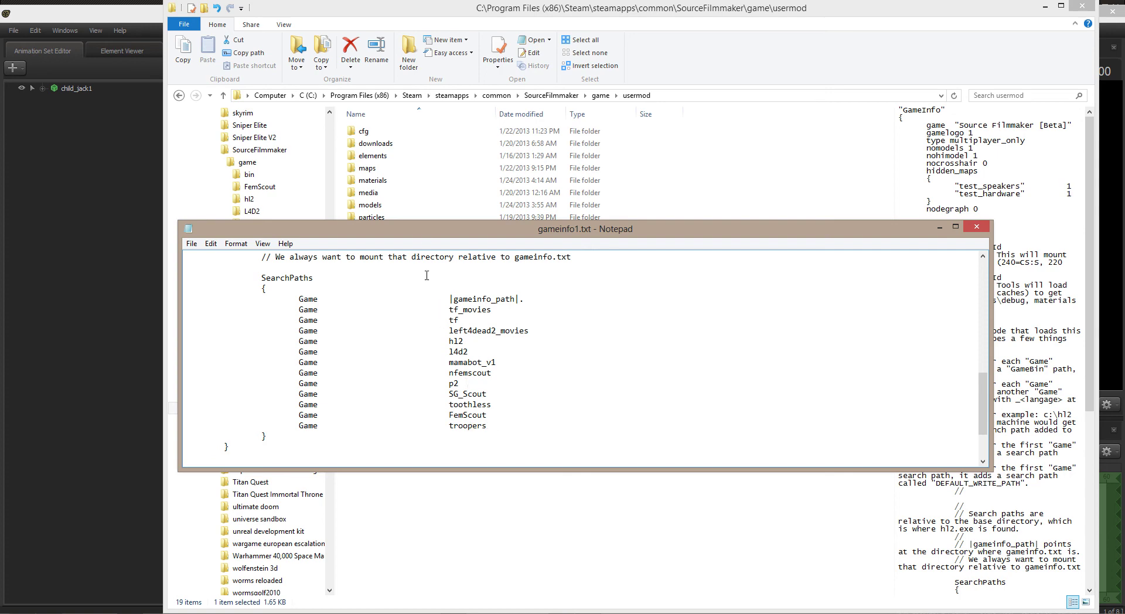
mouse_move(424, 231)
left_mouse_down()
mouse_move(437, 273)
mouse_move(434, 438)
mouse_move(435, 244)
left_mouse_up()
left_click_drag(501, 437, 463, 436)
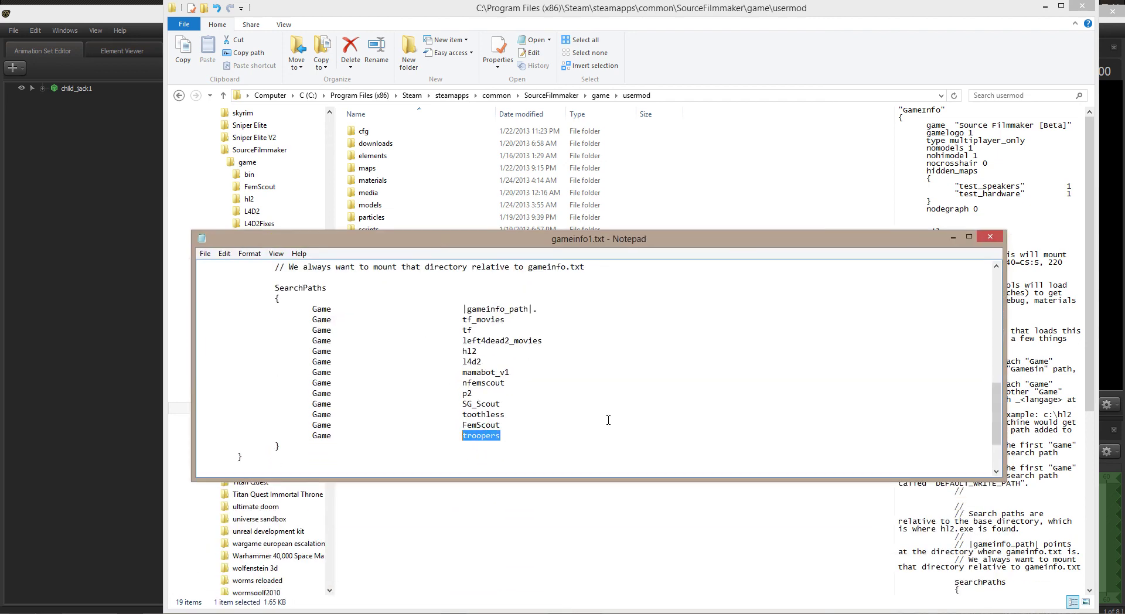
type("littlejack")
Save the edited text as gameinfo.txt in the usermod folder, replacing the existing file, and close Notepad
left_click(207, 254)
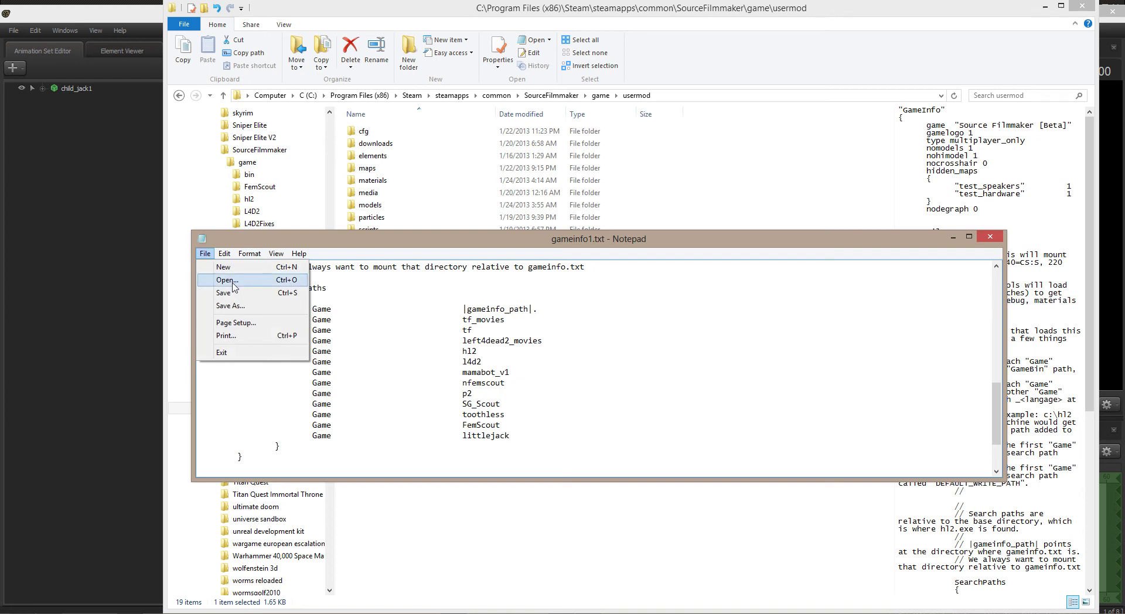
left_click(230, 305)
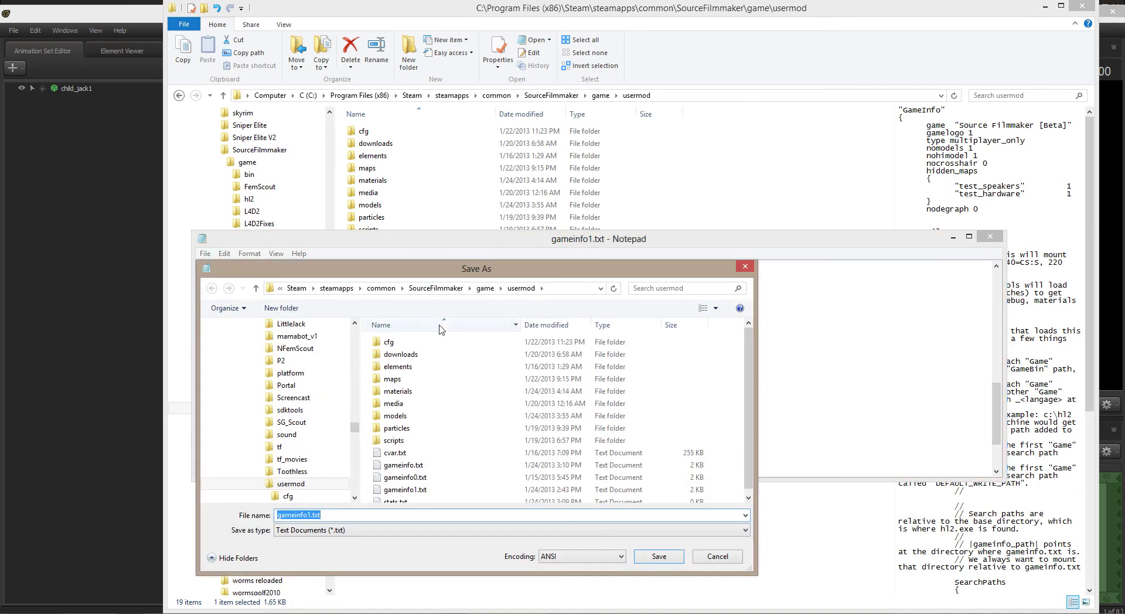
left_click(404, 465)
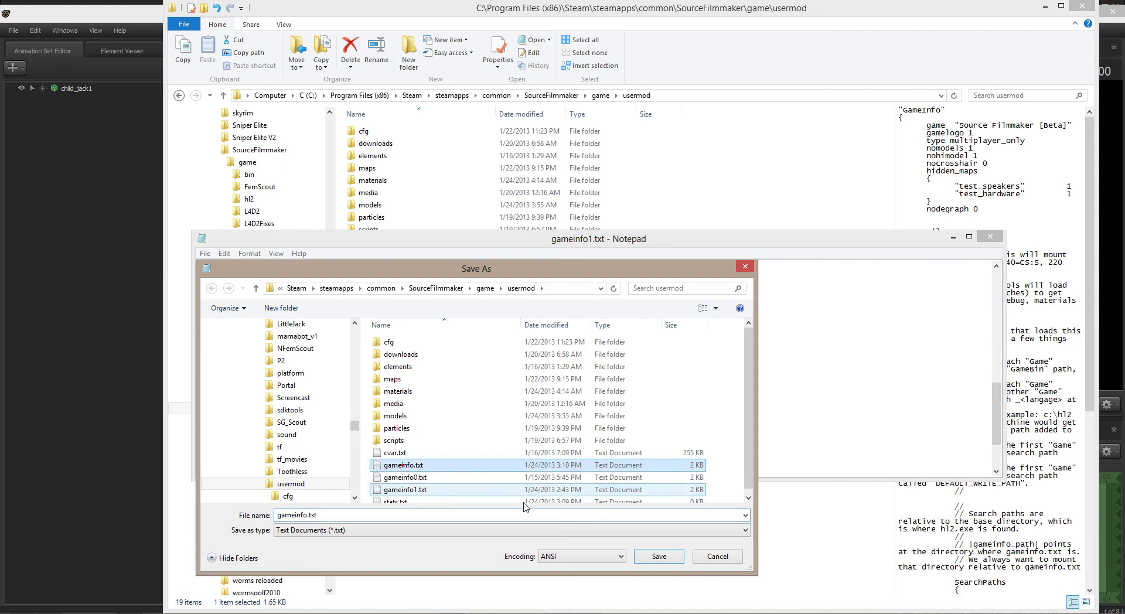
left_click(651, 557)
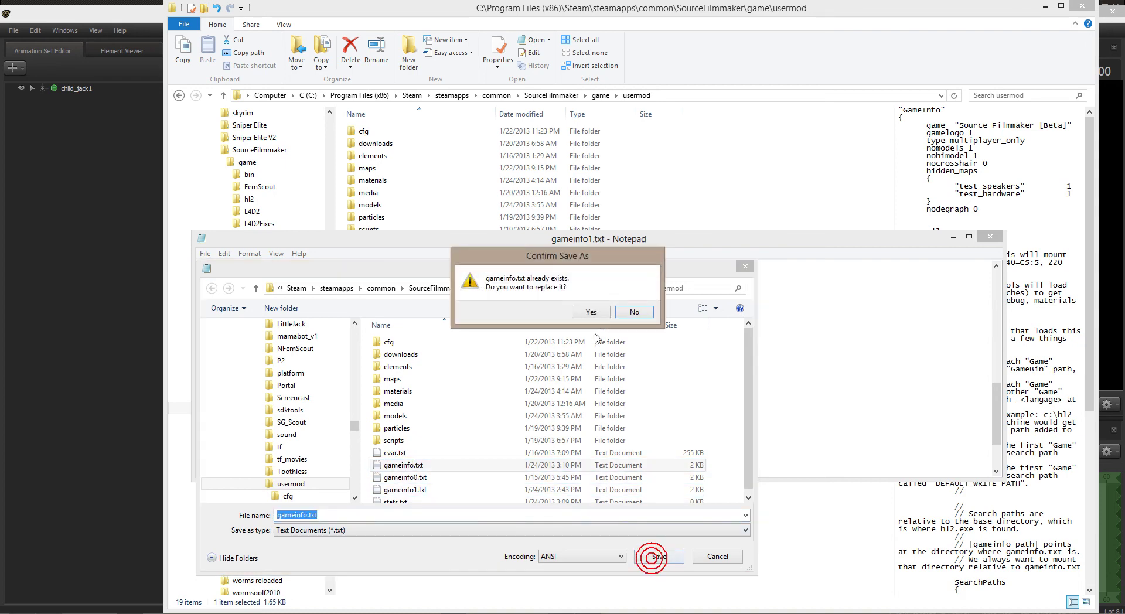
left_click(590, 312)
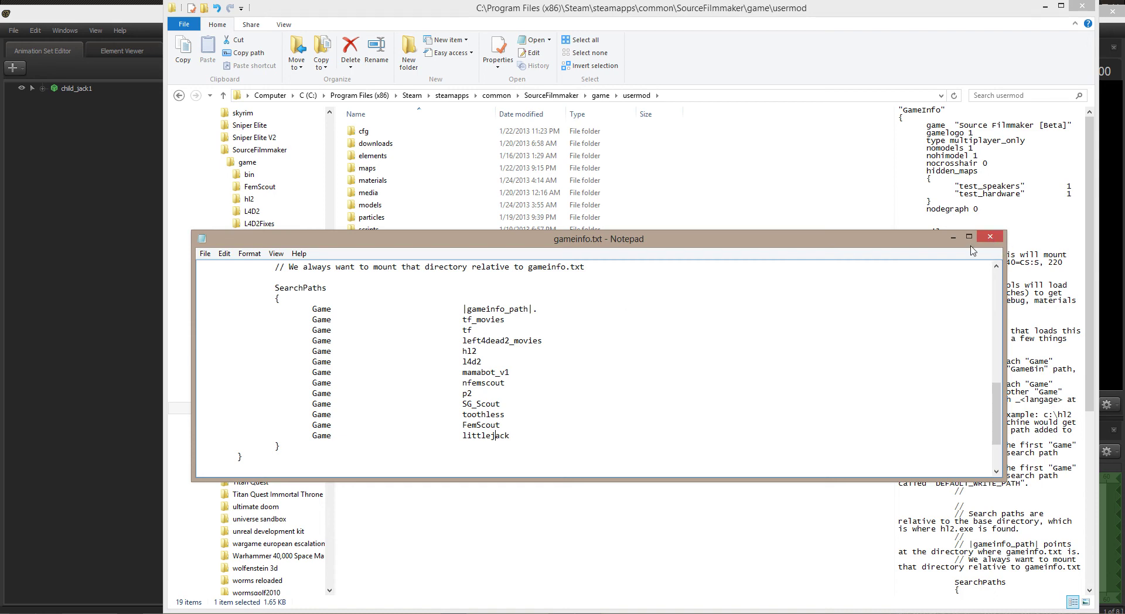
left_click(990, 236)
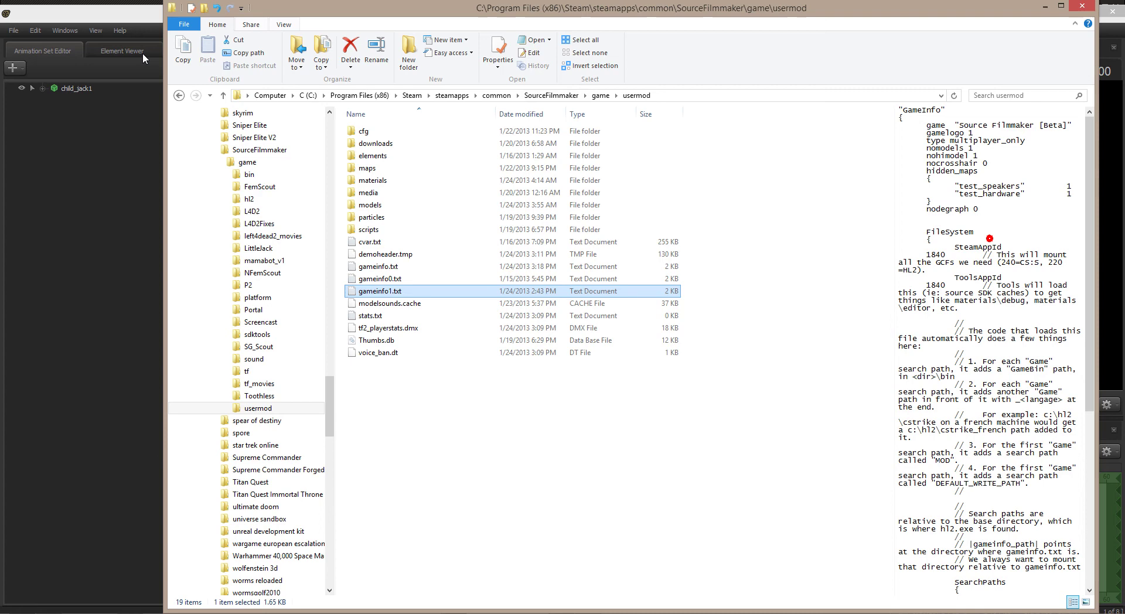
Switch to Source Filmmaker and check which mods the model browser's Mod Filter offers for a new model animation set
left_click(125, 148)
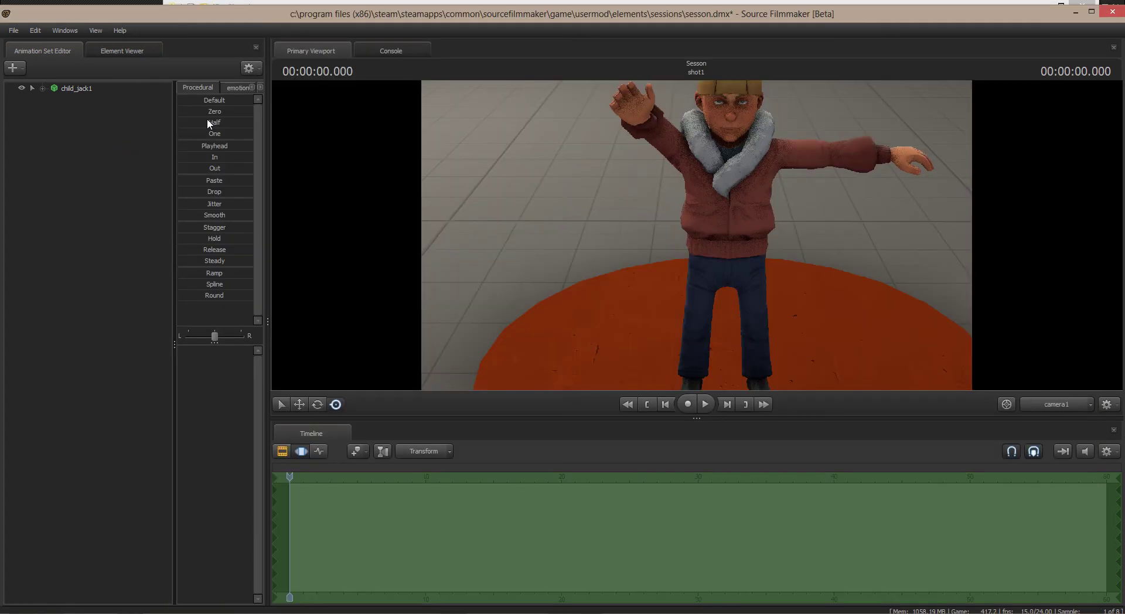
left_click(25, 67)
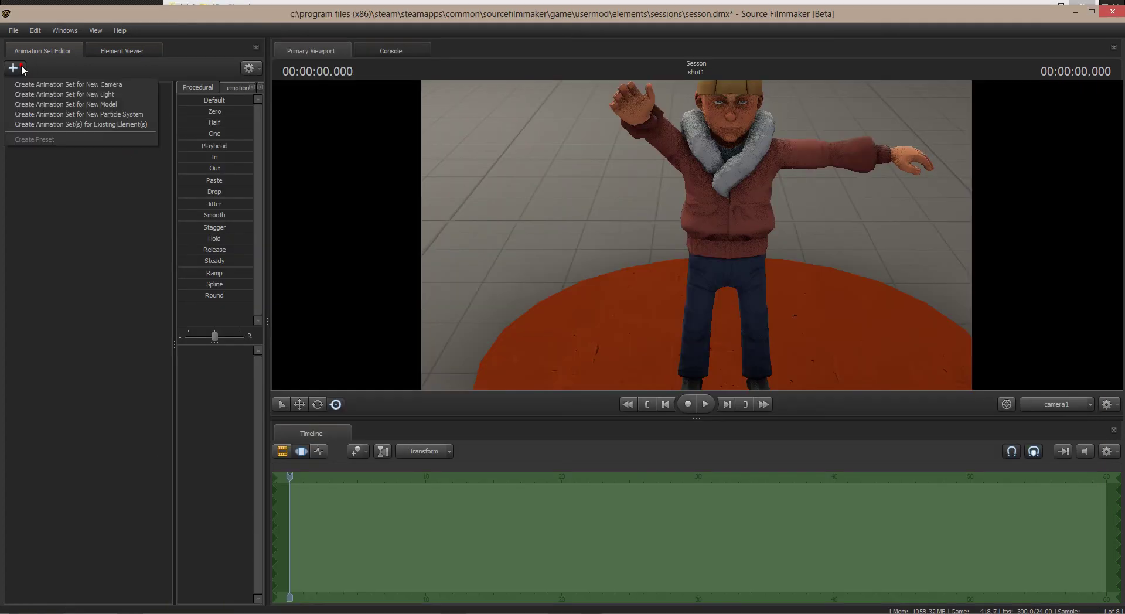
left_click(27, 105)
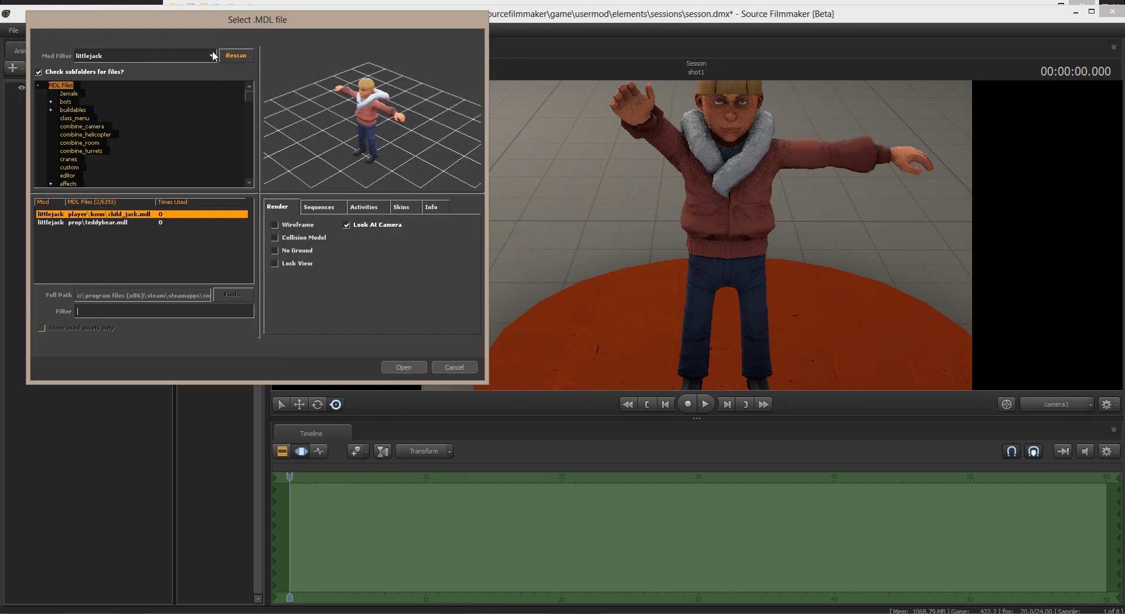
left_click(211, 56)
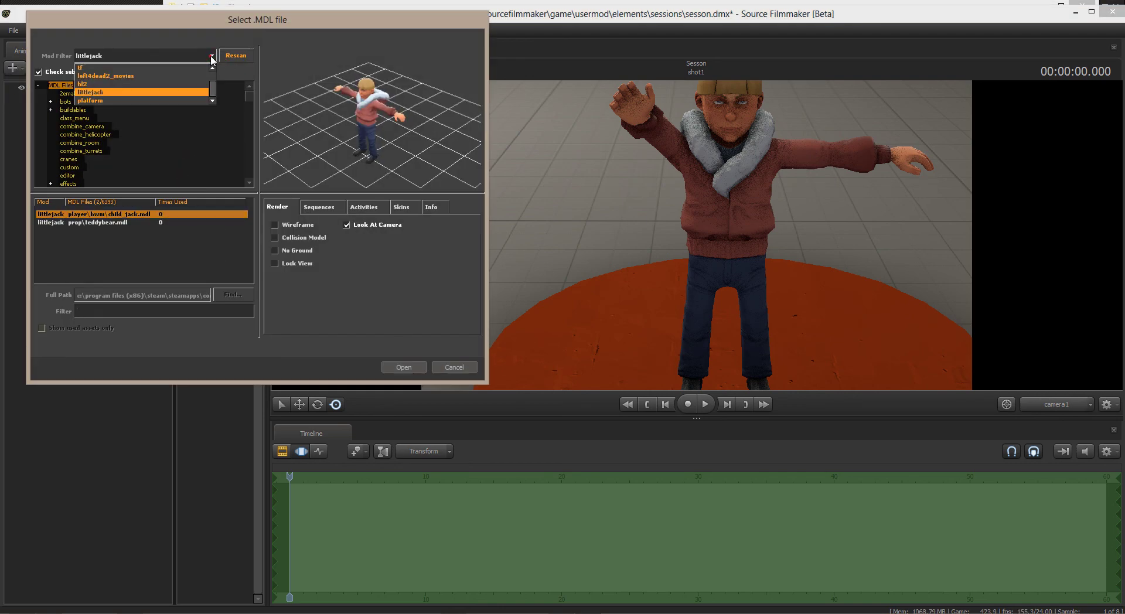
left_click_drag(216, 93, 213, 74)
left_click(212, 100)
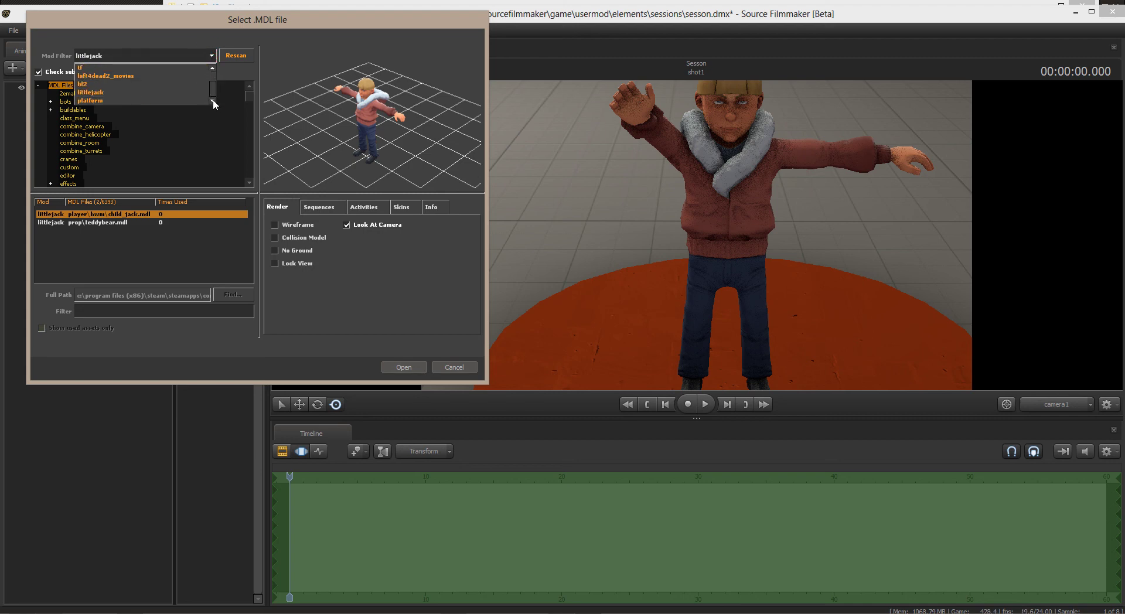
left_click(211, 68)
left_click(226, 54)
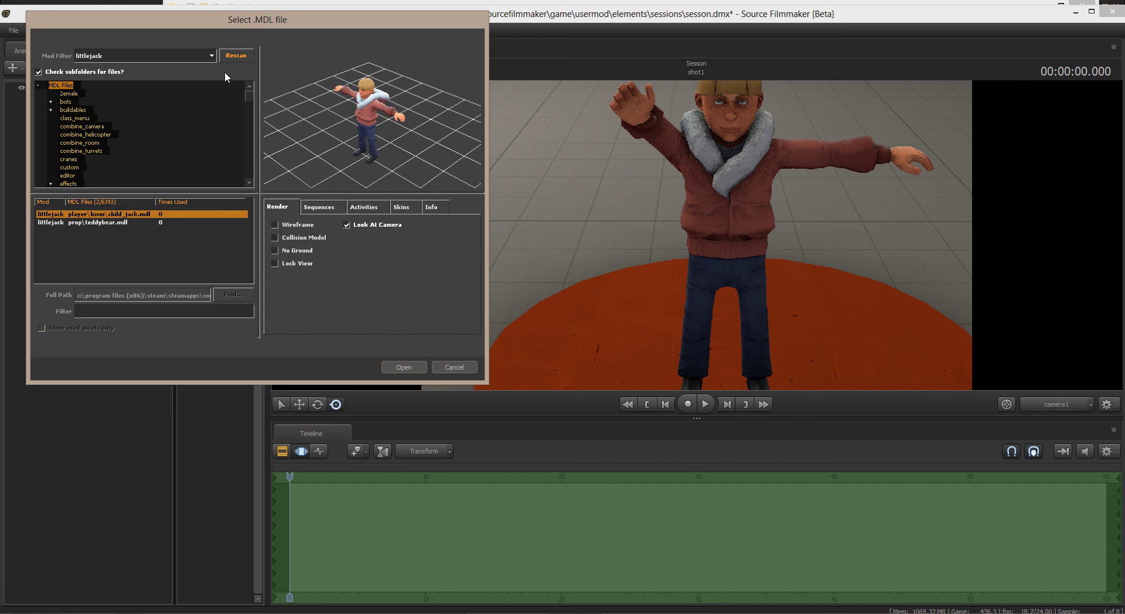
scroll(251, 92, "down", 3)
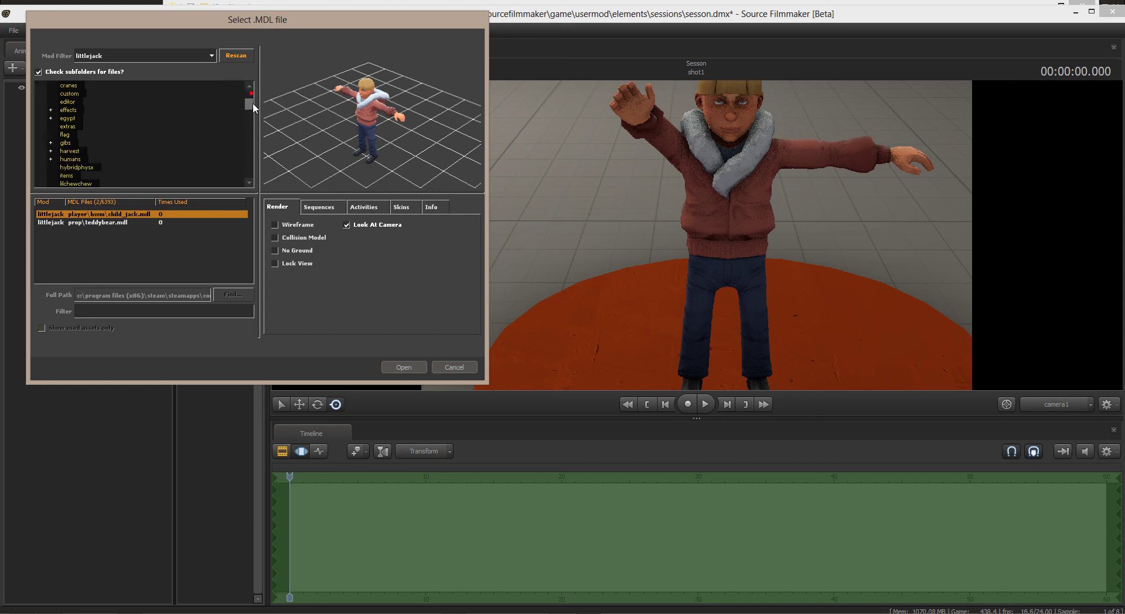
scroll(251, 90, "up", 3)
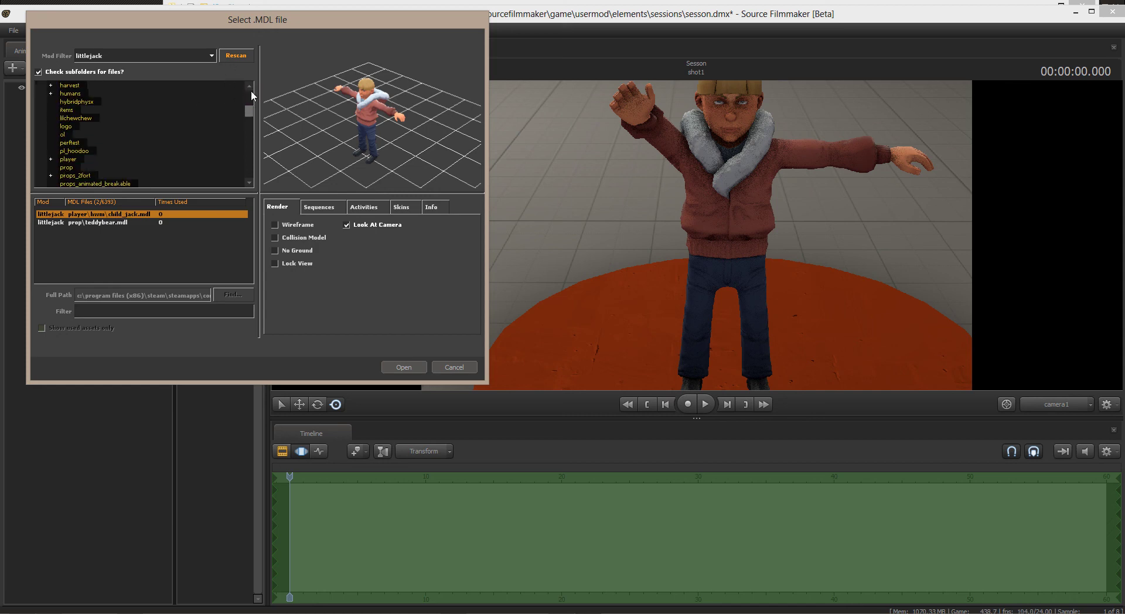
left_click(212, 55)
scroll(215, 94, "up", 2)
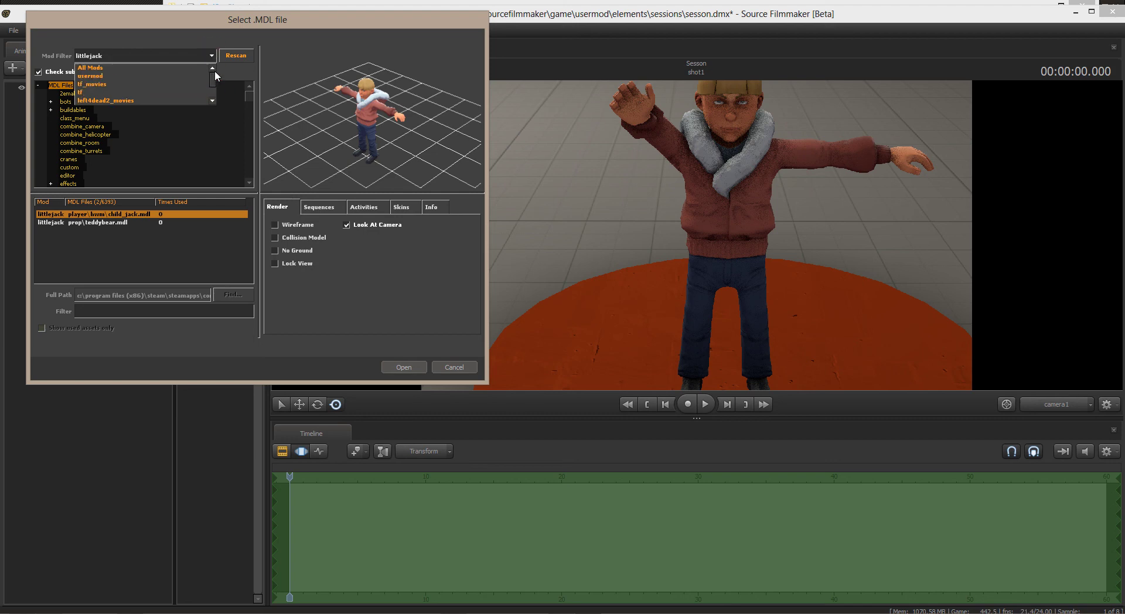
scroll(214, 91, "down", 2)
scroll(213, 97, "up", 2)
left_click(470, 367)
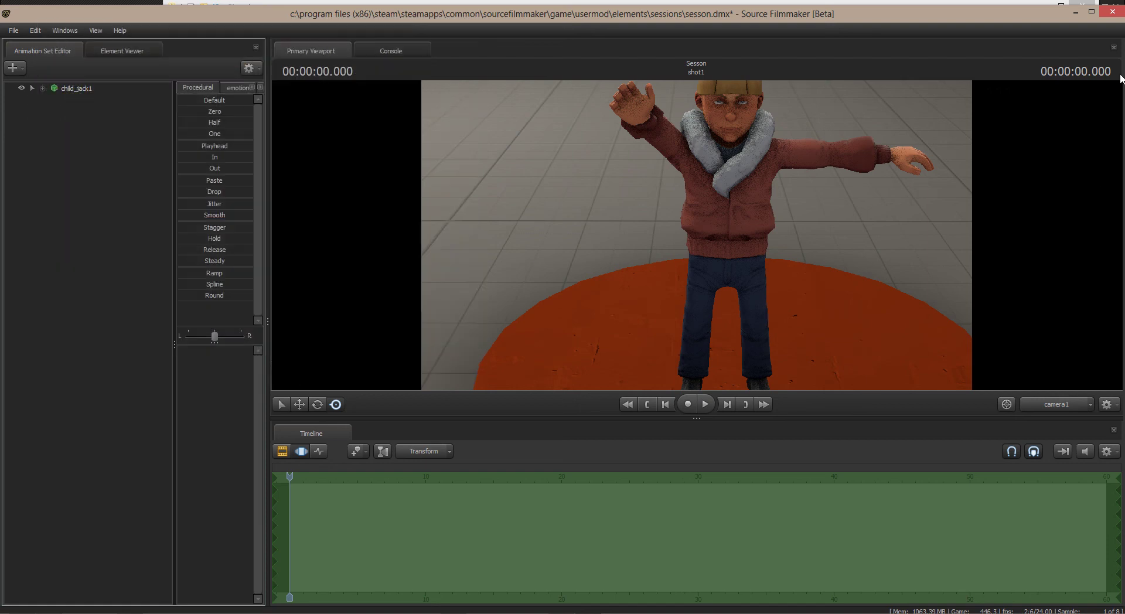
Quit Source Filmmaker without saving the session and relaunch it from Steam
left_click(1113, 13)
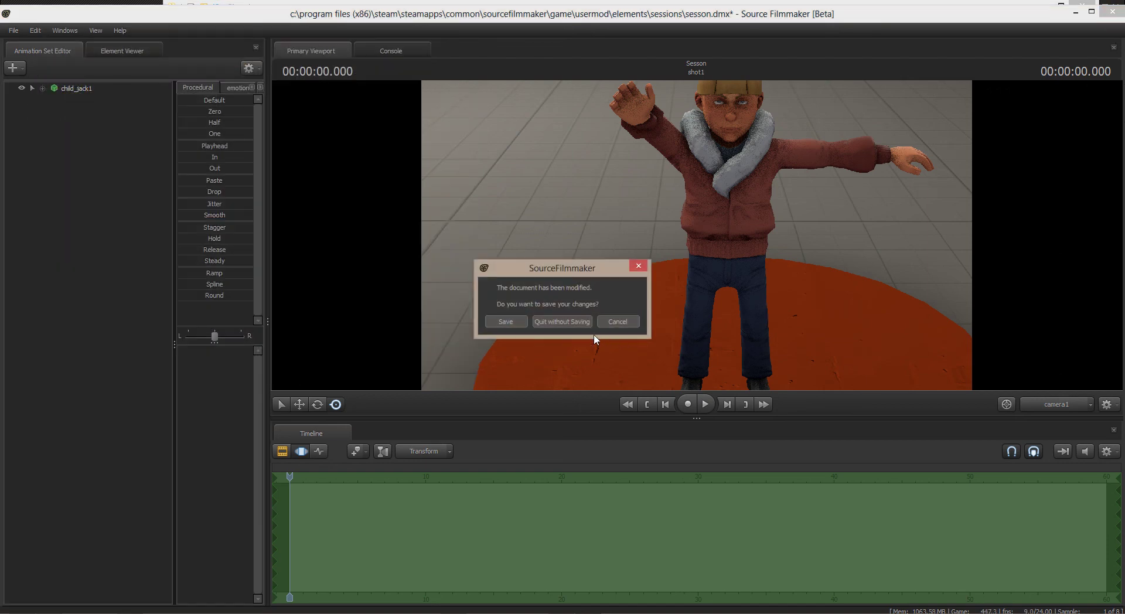
left_click(563, 322)
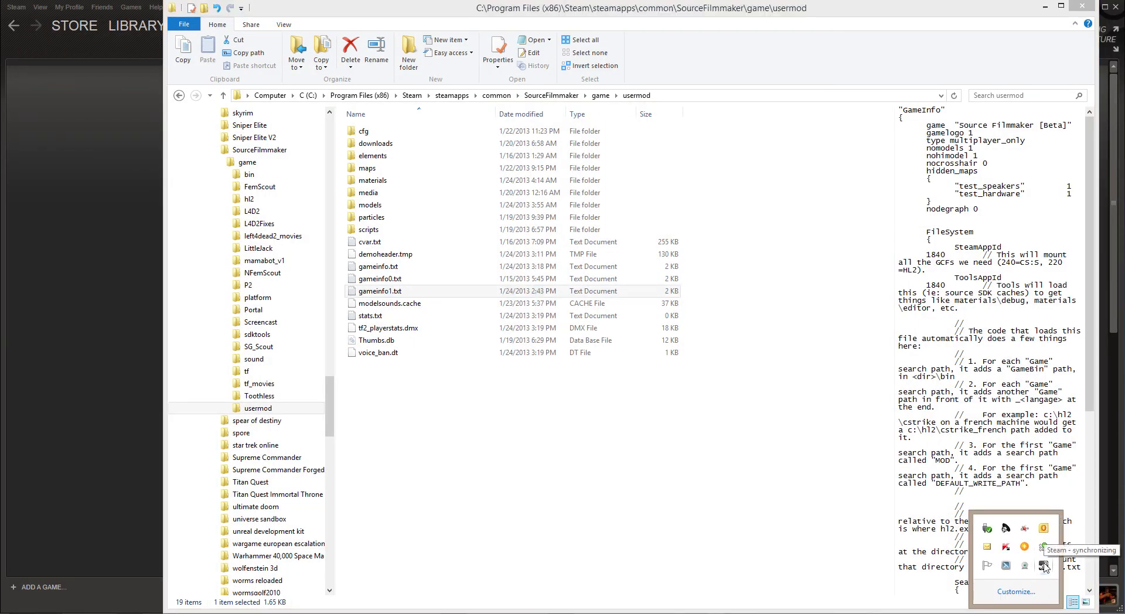
right_click(1044, 565)
left_click(1078, 373)
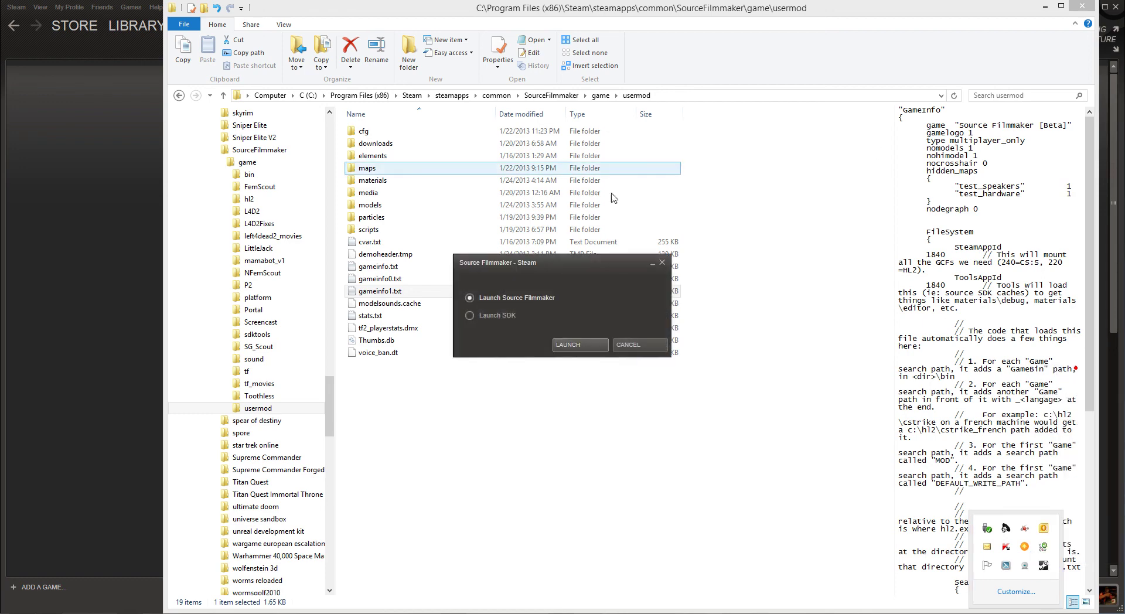
left_click(585, 346)
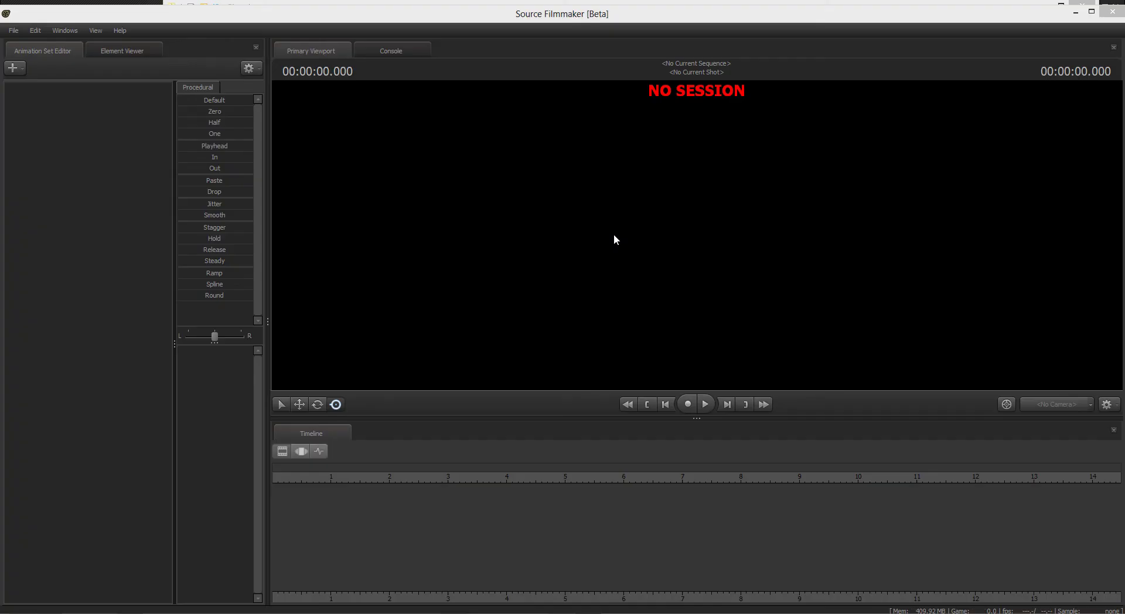
Start the session sesson.dmx and load the stage.bsp map
left_click(763, 267)
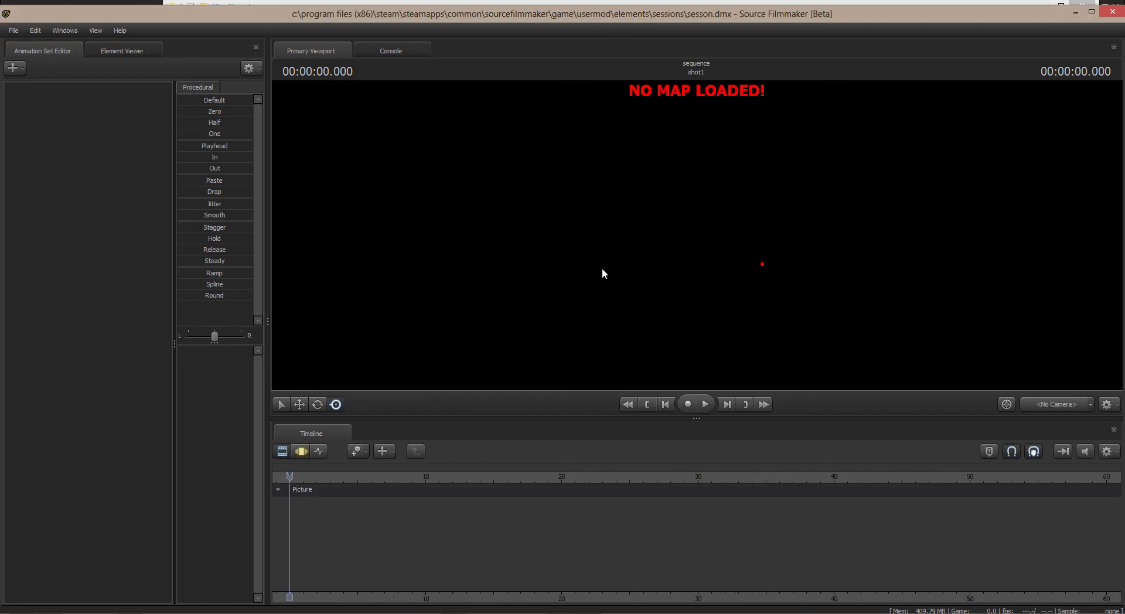
right_click(562, 286)
left_click(596, 385)
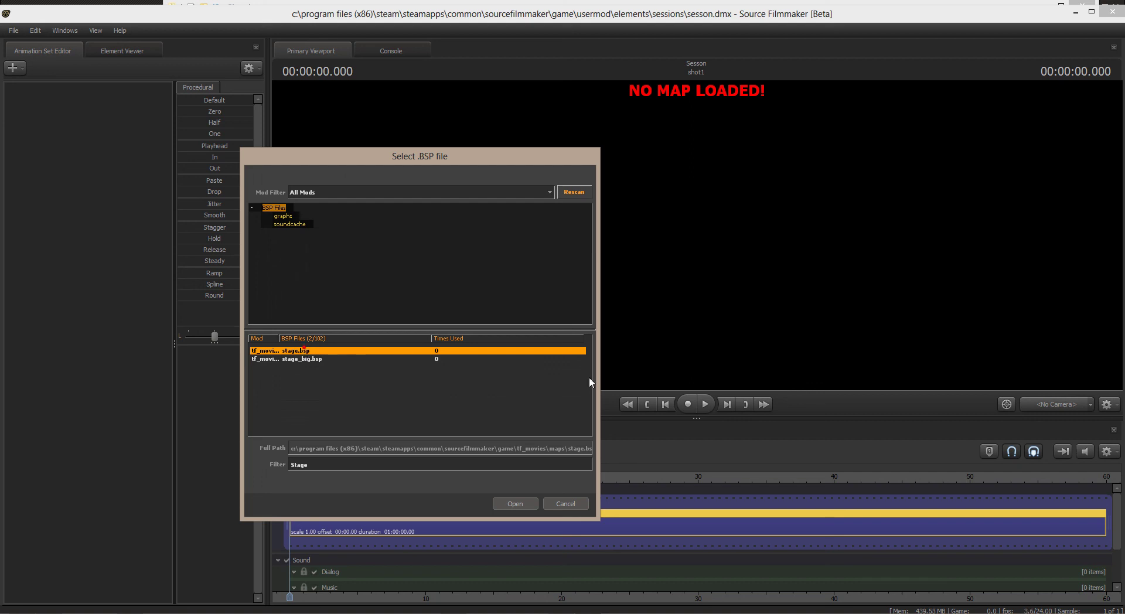
left_click(531, 503)
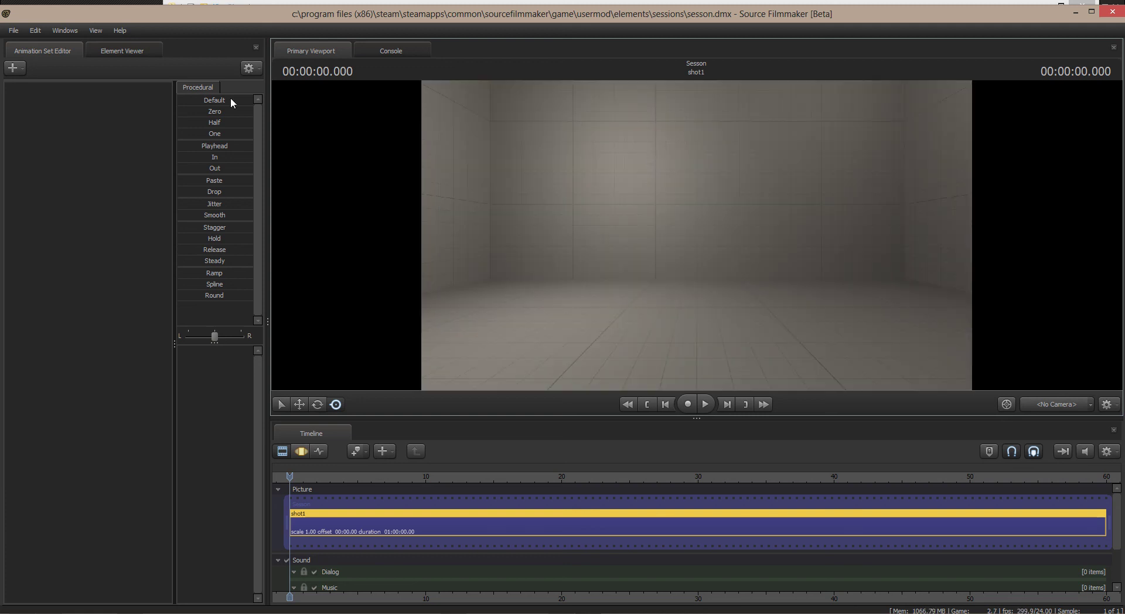
Browse models for a new animation set, filter them by the l4d2 mod and preview bunny\b_sailboat.mdl
left_click(23, 68)
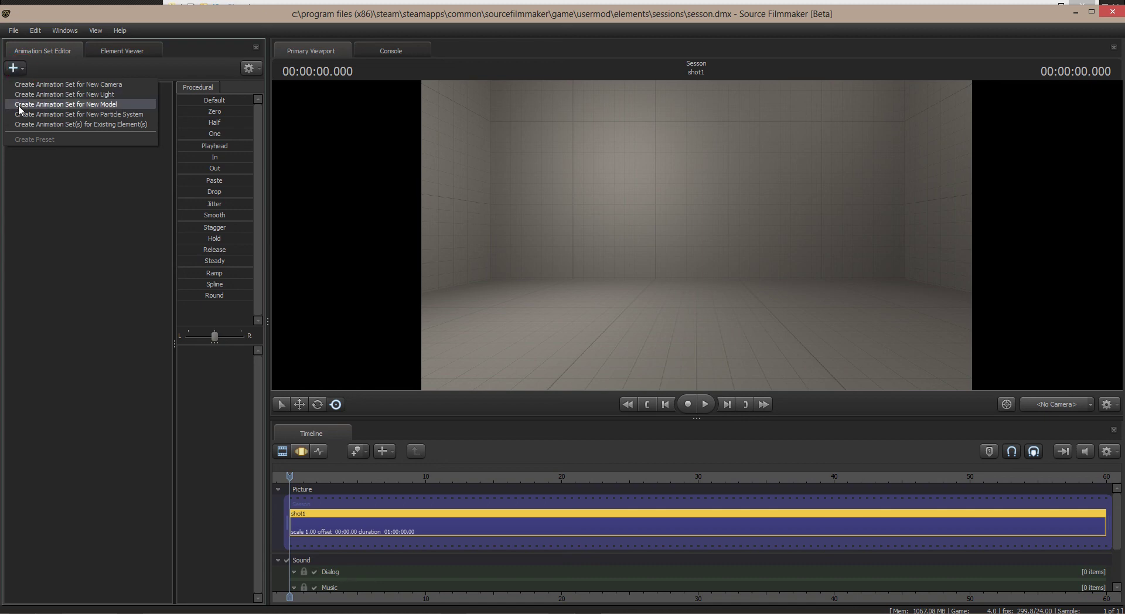
left_click(19, 104)
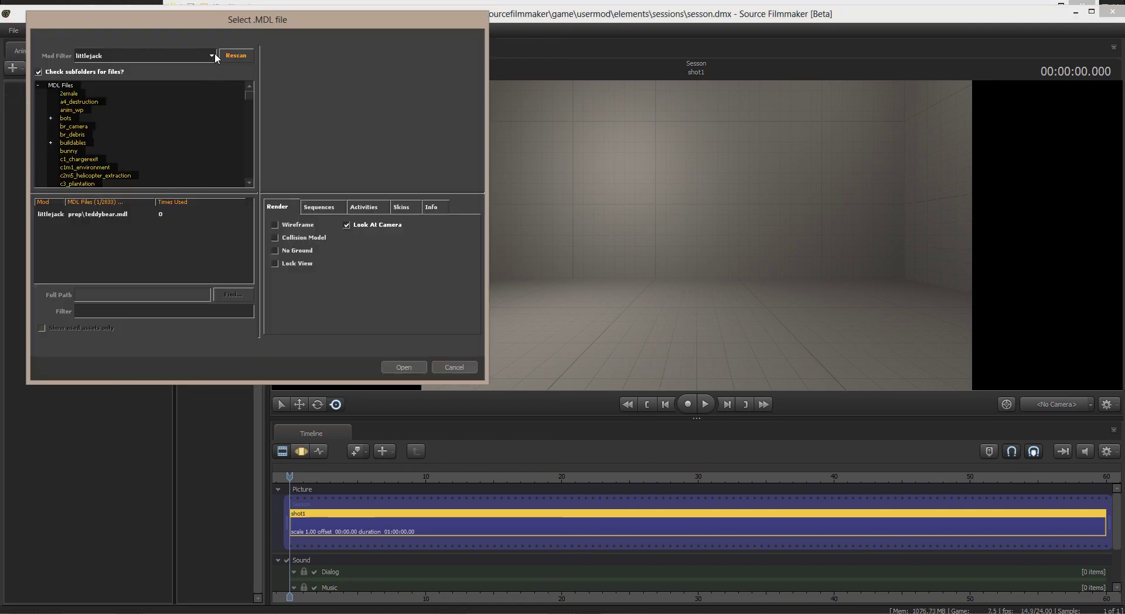
left_click(213, 55)
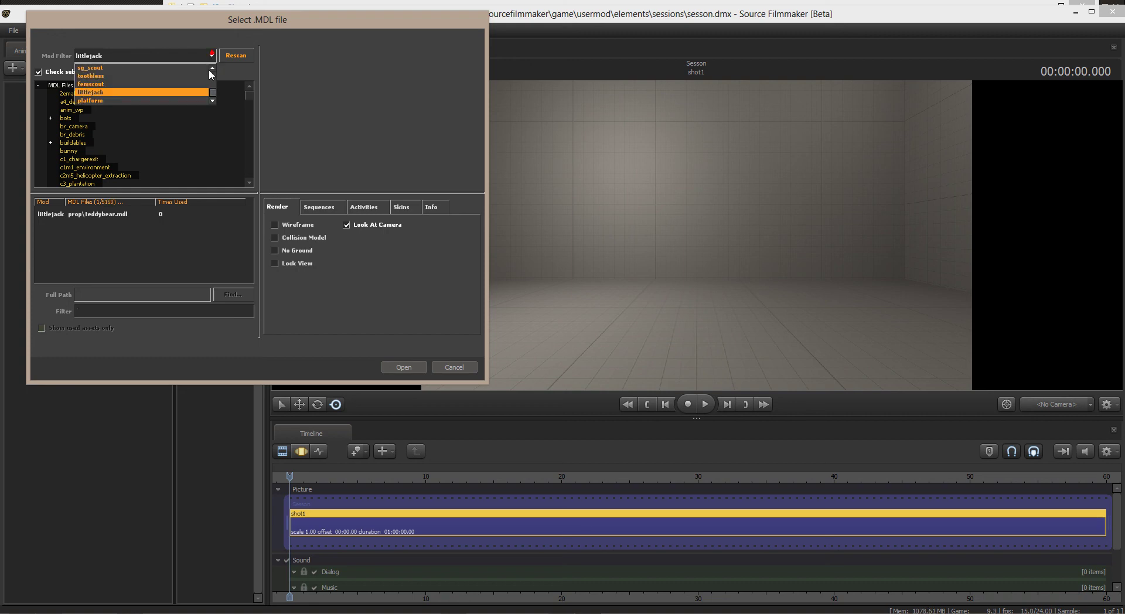
left_click_drag(212, 95, 212, 79)
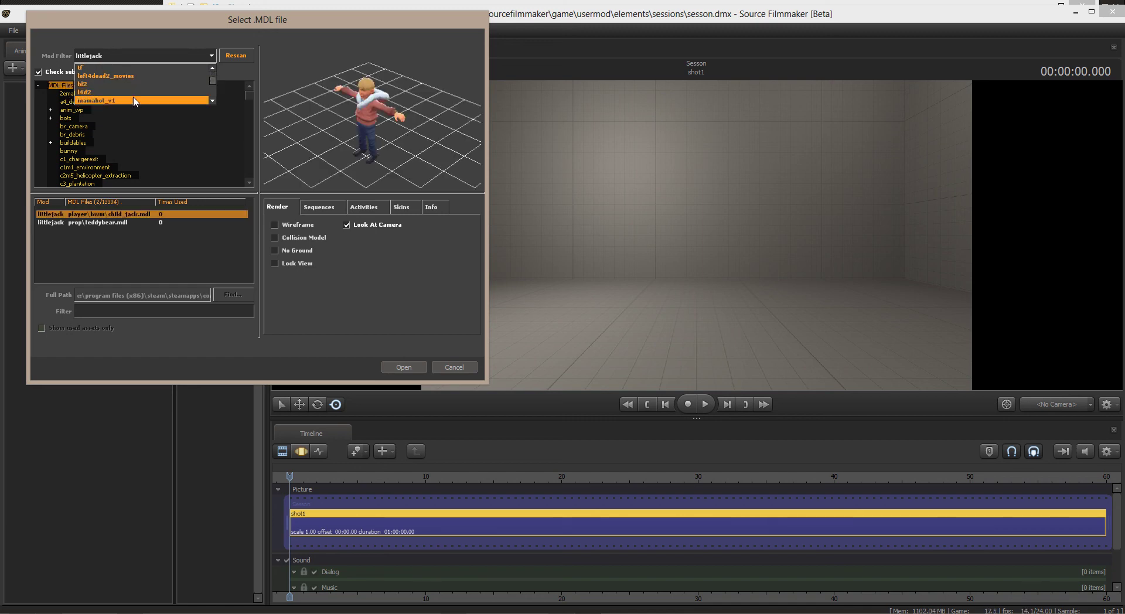
left_click(85, 92)
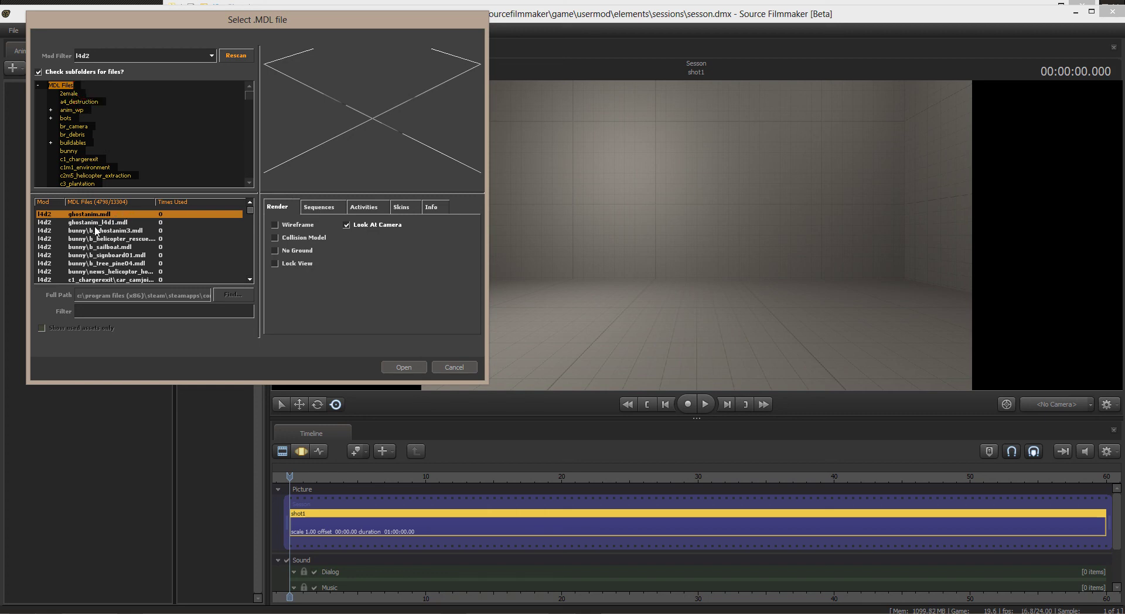
left_click(101, 248)
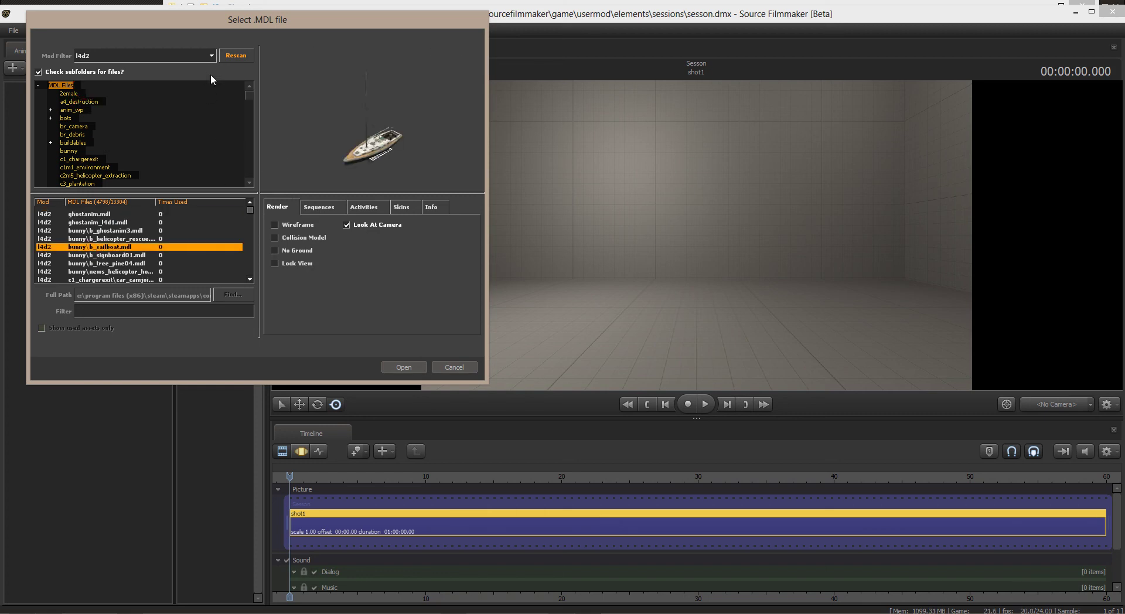
Preview the mamabot_v1 mod's model and the second female scout model of the nfemscout mod, viewing the latter from the front
left_click(212, 56)
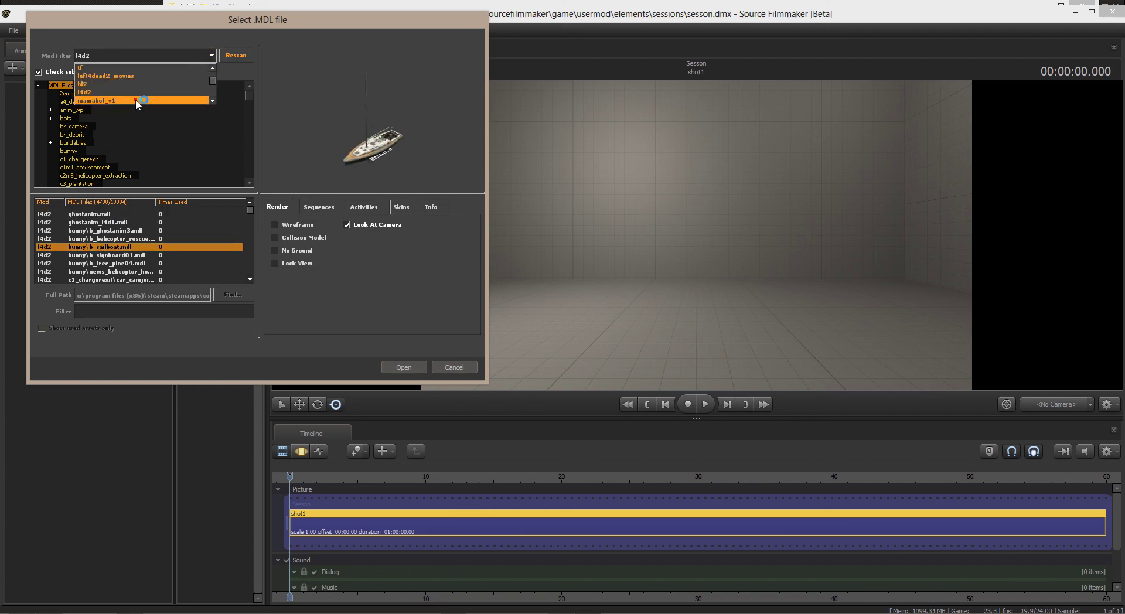
left_click(138, 101)
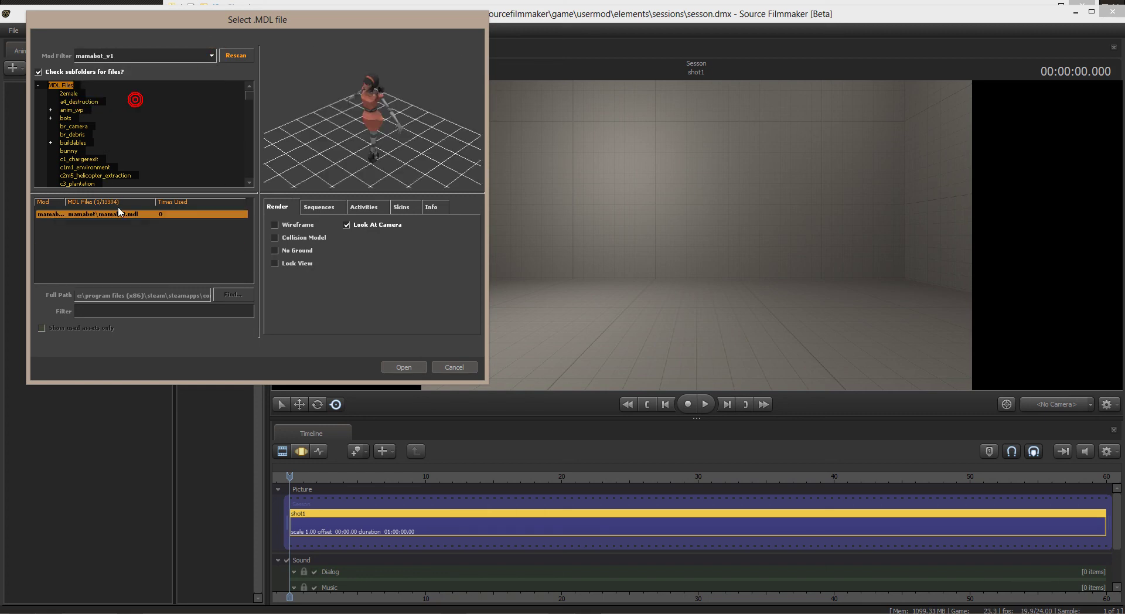
left_click(213, 54)
left_click(211, 97)
left_click(211, 97)
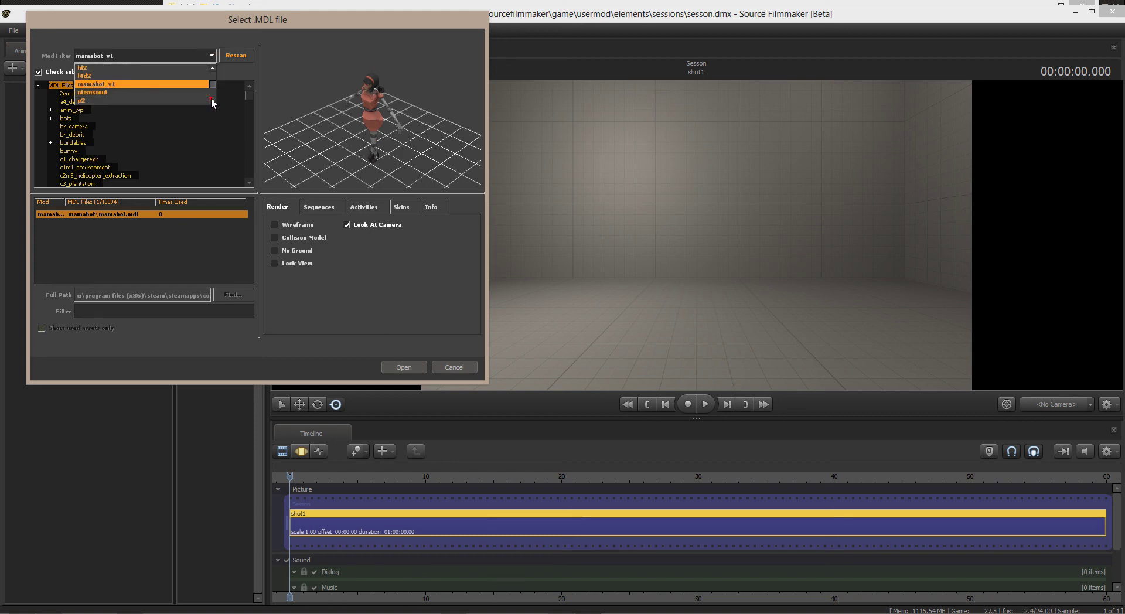
left_click(93, 92)
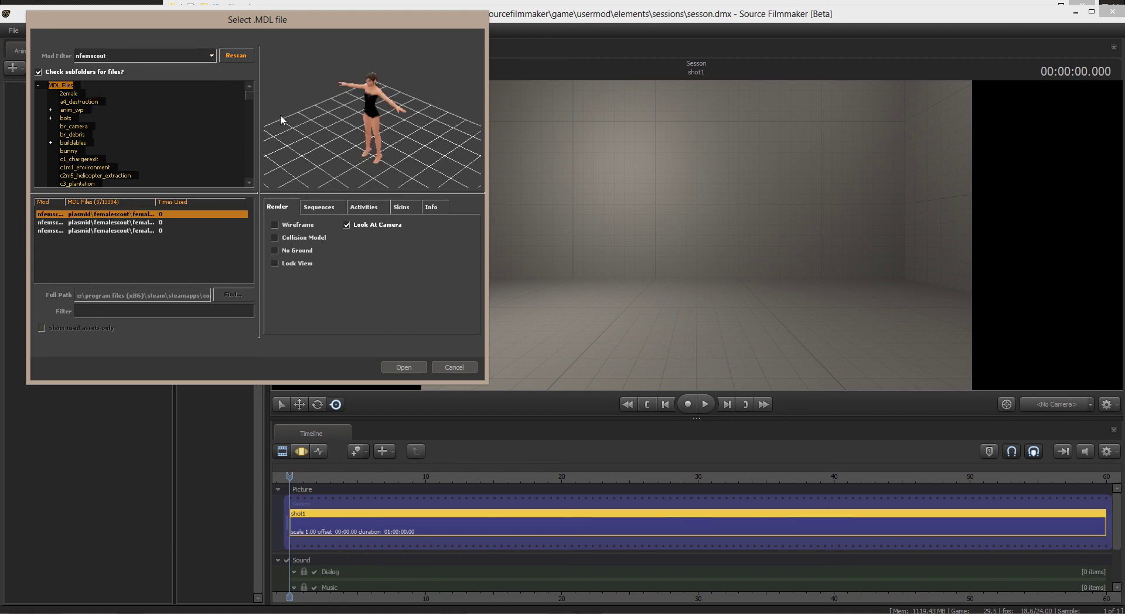
left_click(109, 222)
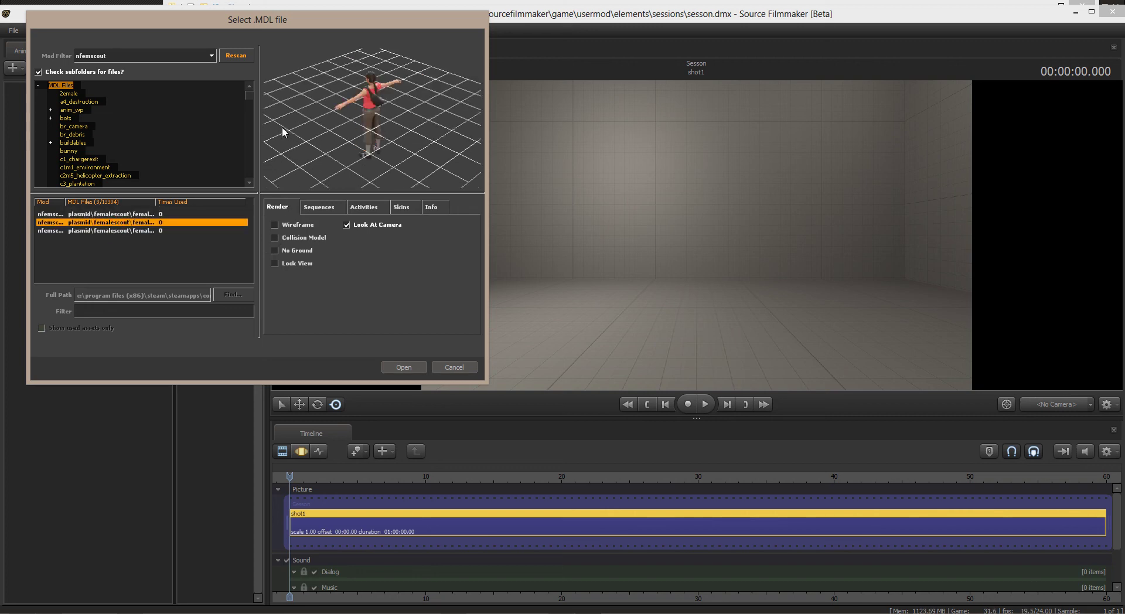
left_click_drag(283, 127, 111, 128)
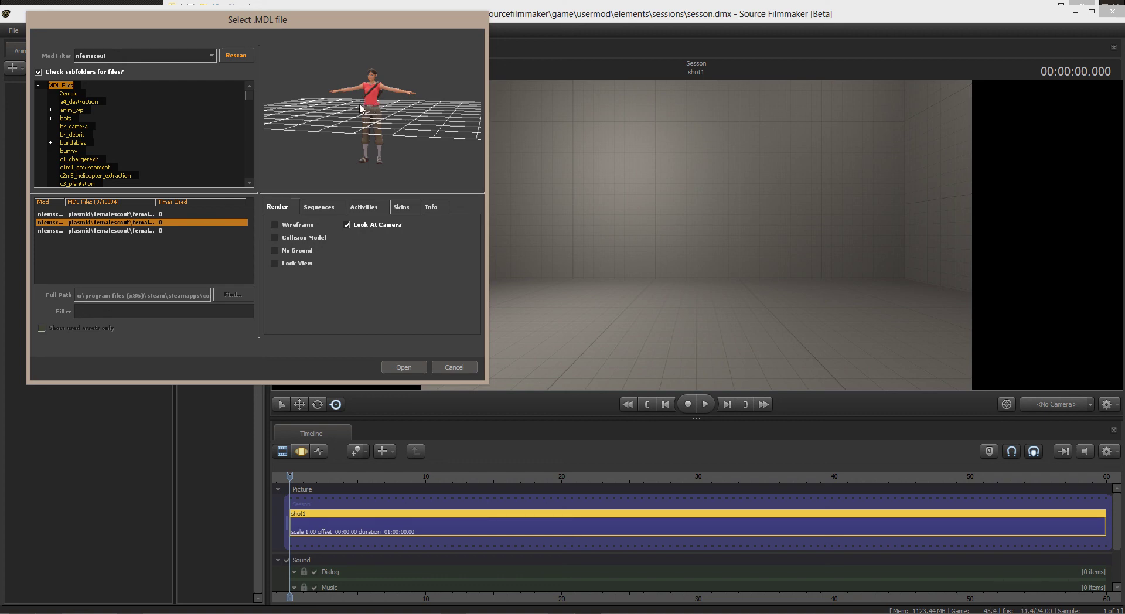
Preview a chamber model from the a4_destruction folder of the p2 mod, and the sg_scout mod's player\curly.mdl
left_click(211, 56)
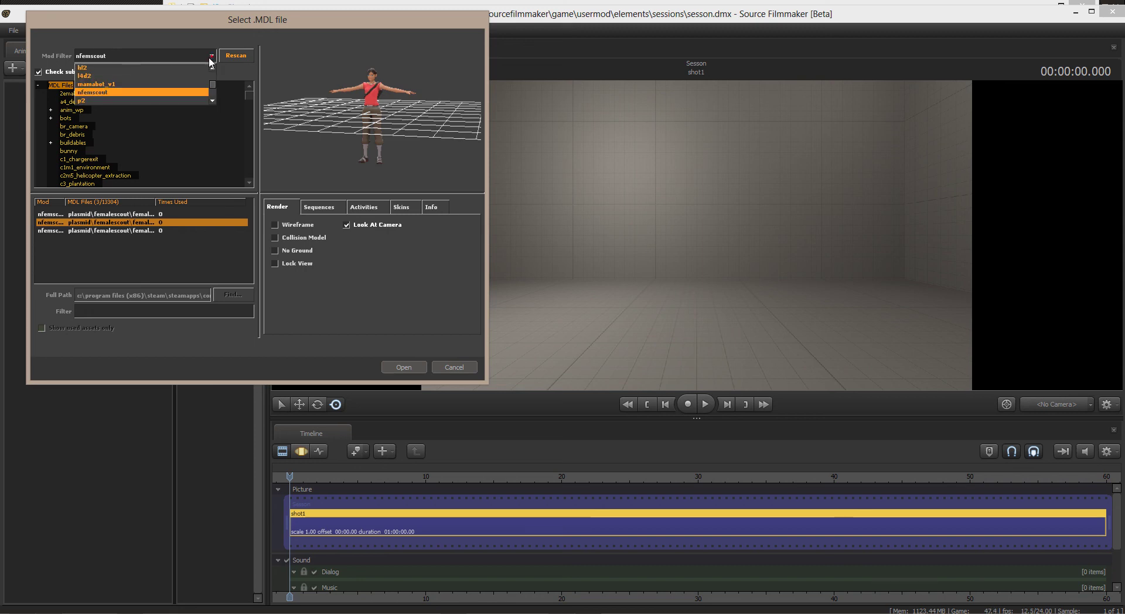
left_click(142, 98)
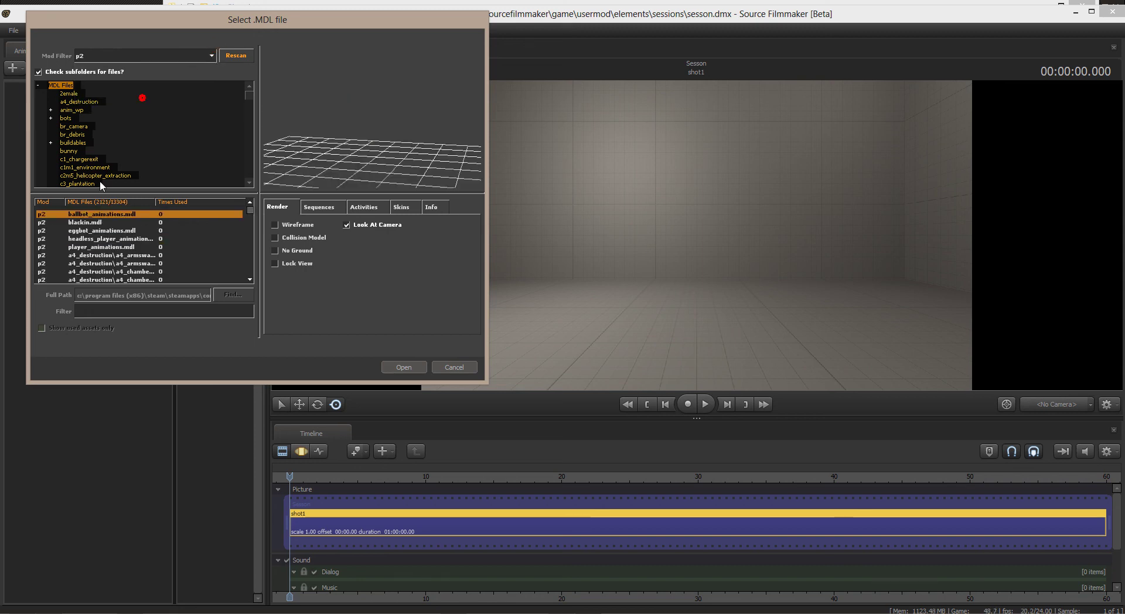
left_click(104, 272)
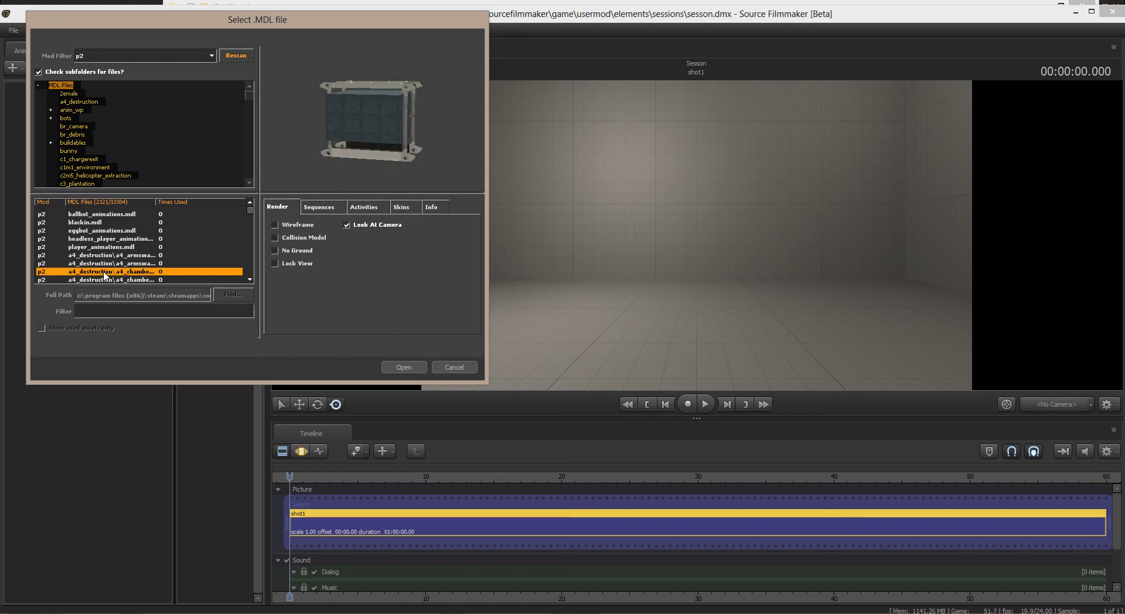
left_click(212, 56)
scroll(211, 97, "down", 1)
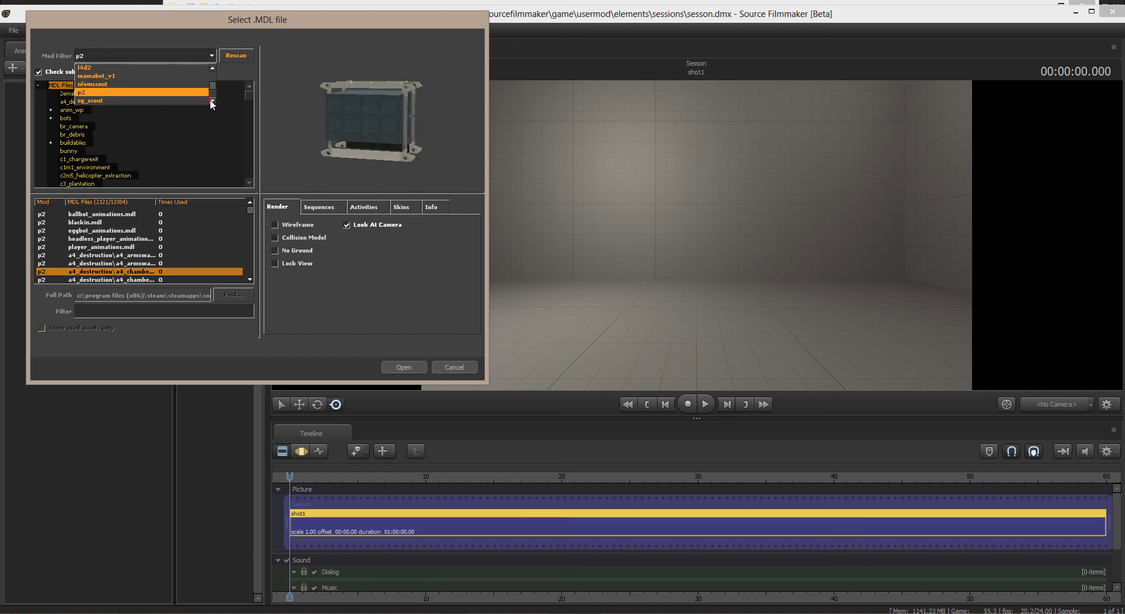
left_click(91, 85)
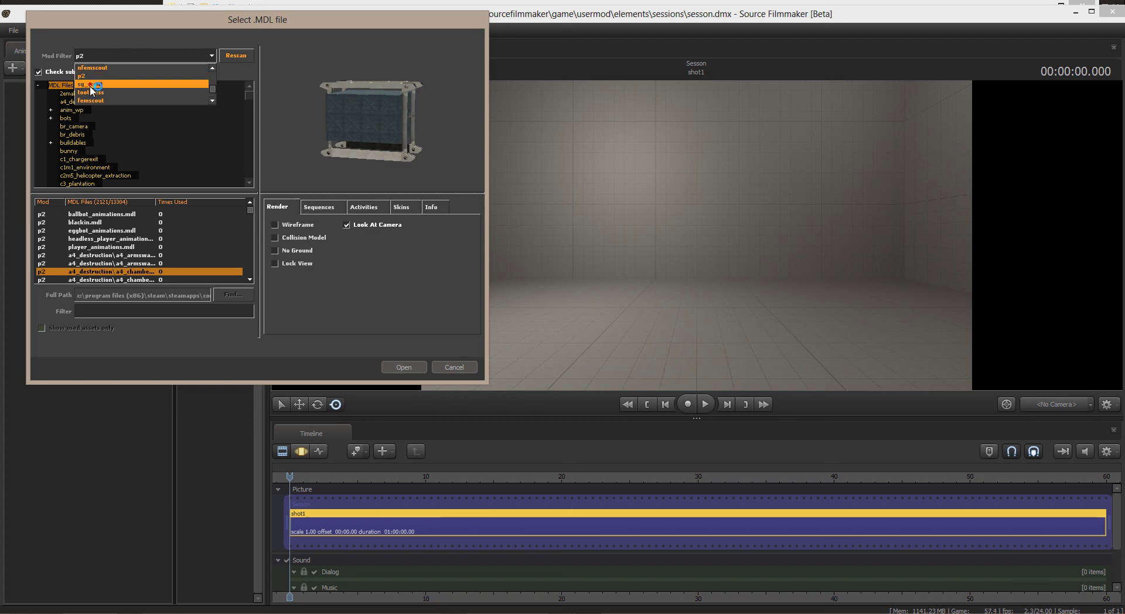
left_click_drag(434, 115, 429, 65)
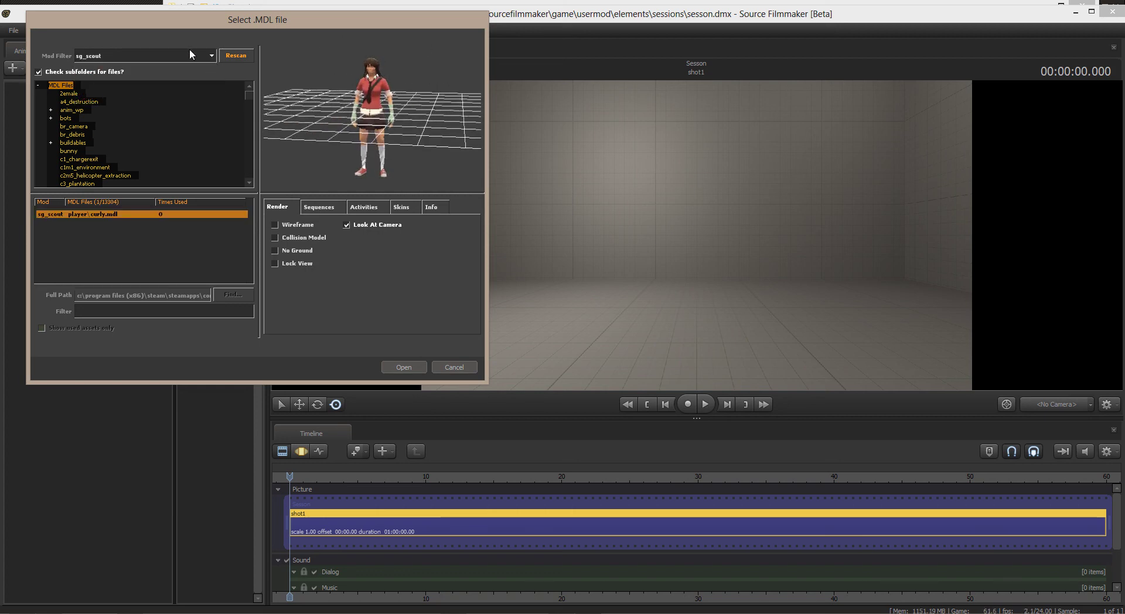
Filter the models by the toothless mod and add toothless.mdl to the shot as a new animation set
left_click(212, 56)
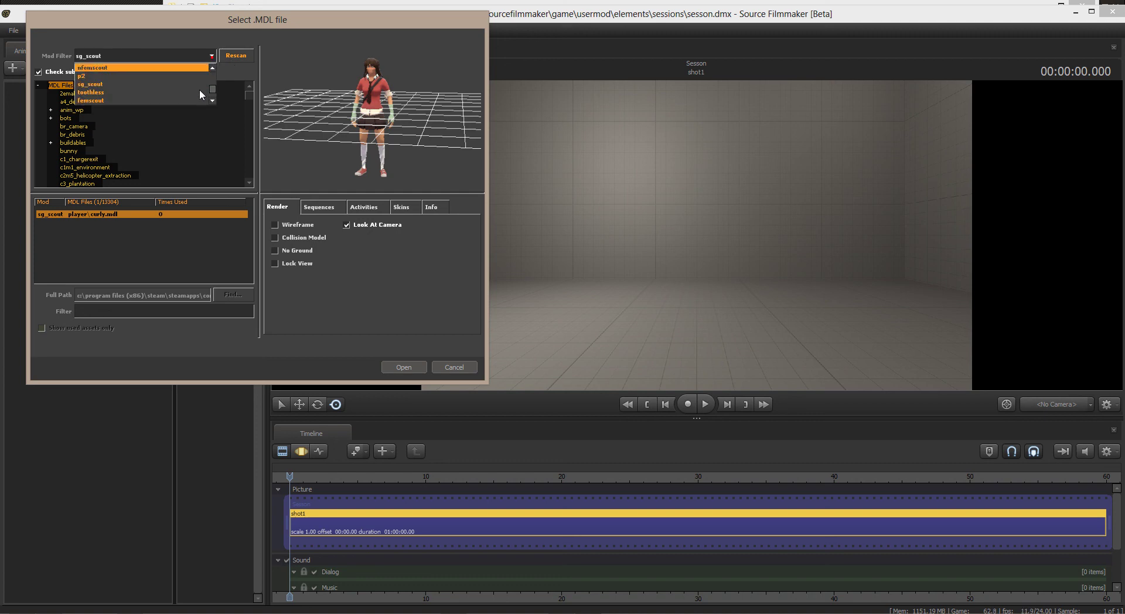
left_click(116, 93)
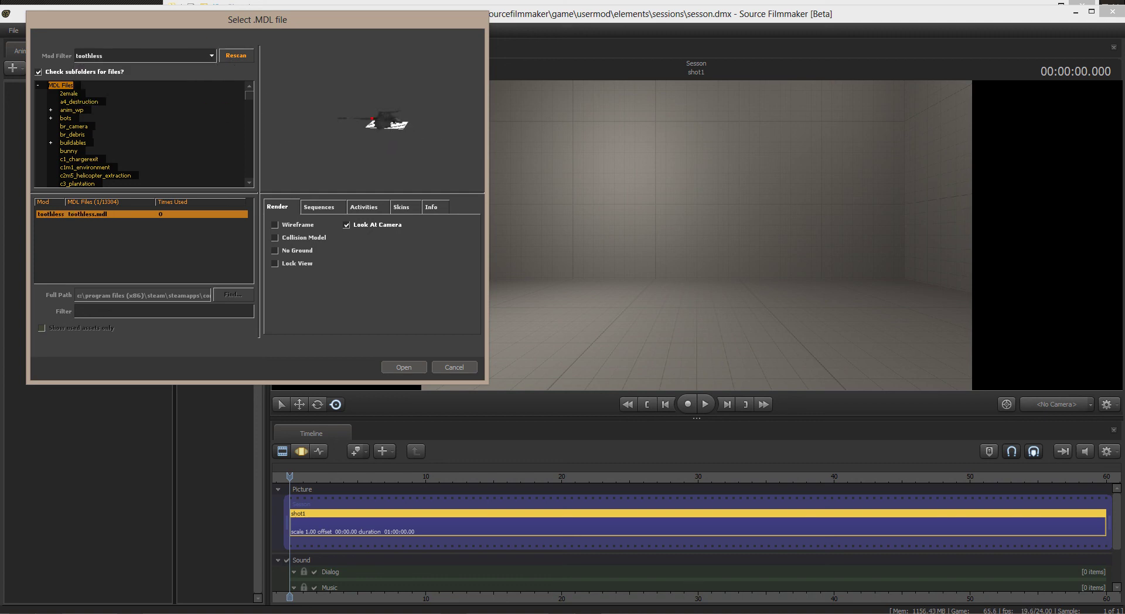
left_click(410, 369)
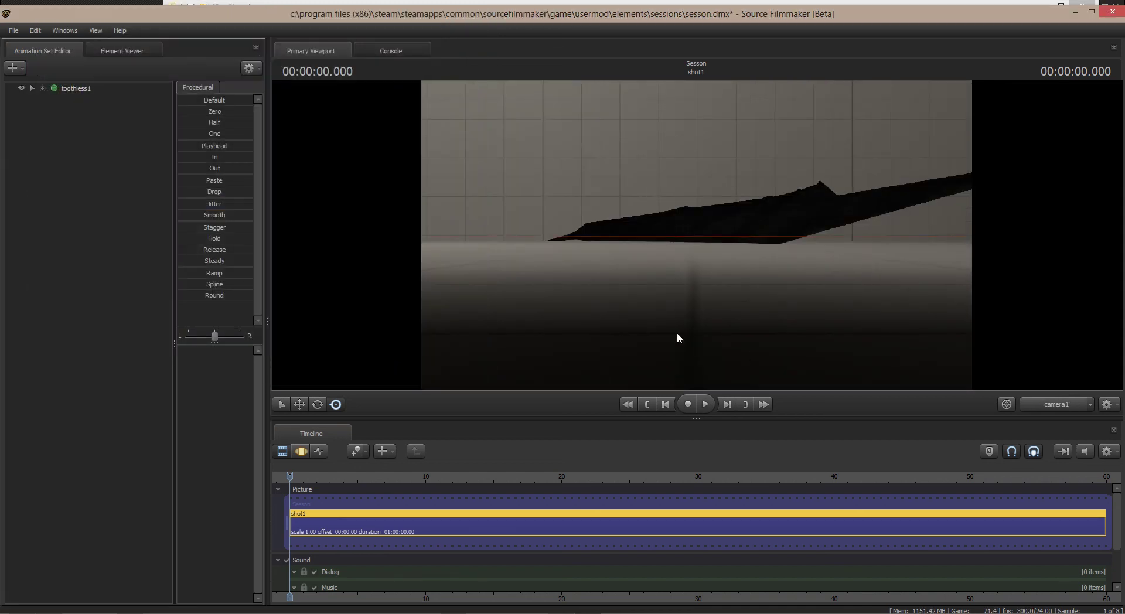
Select the toothless1 animation set and reposition the dragon in the scene by its root control
left_click_drag(754, 309, 756, 276)
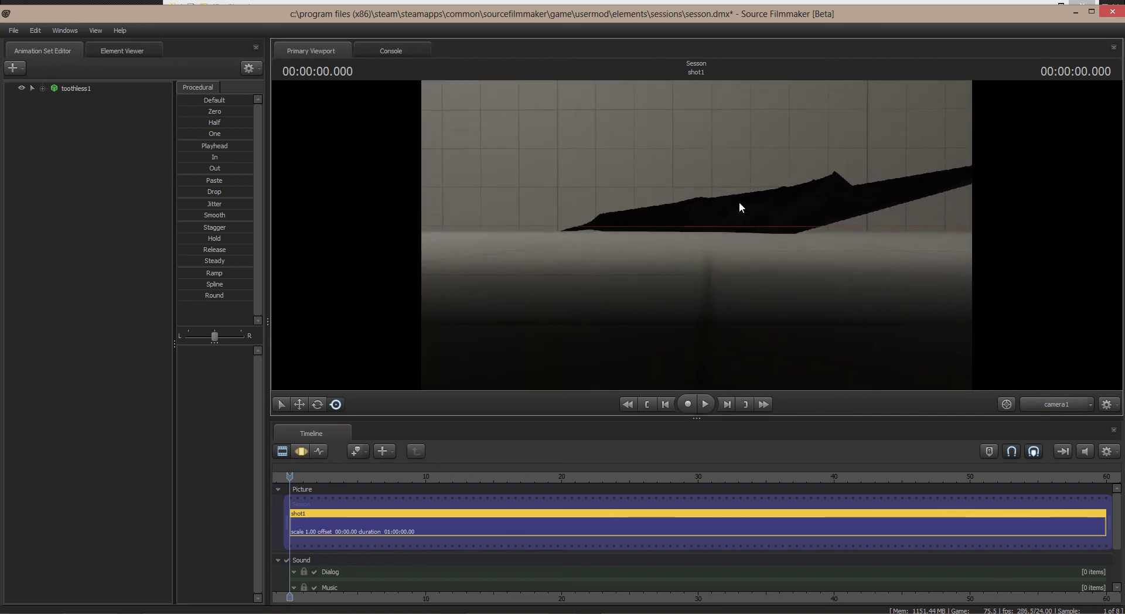
left_click(76, 88)
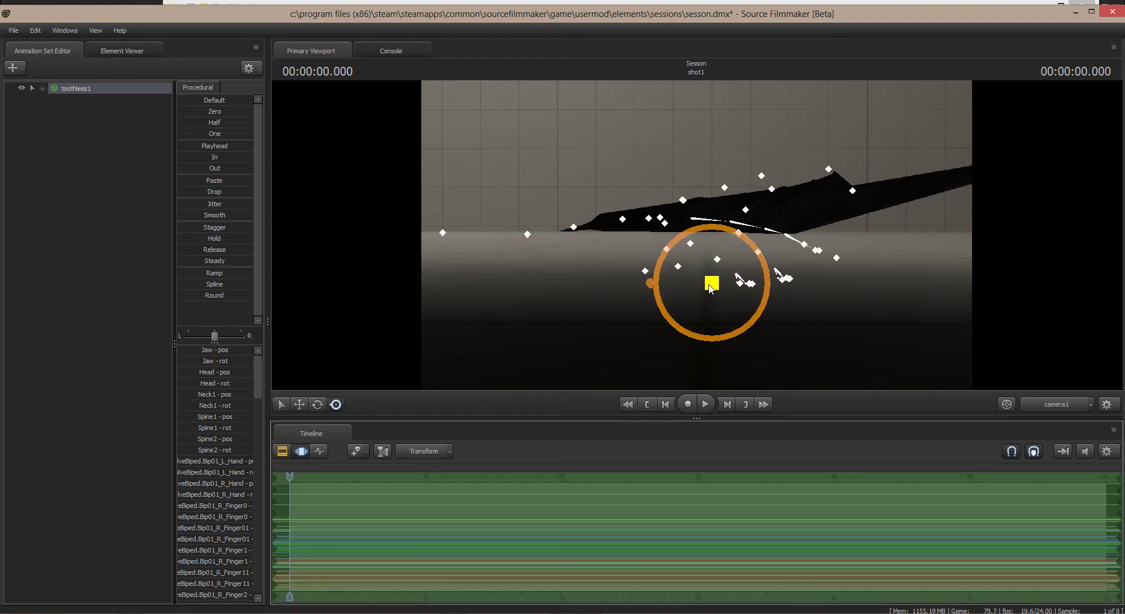
left_click(711, 283)
left_click_drag(710, 283, 698, 240)
left_click(758, 281)
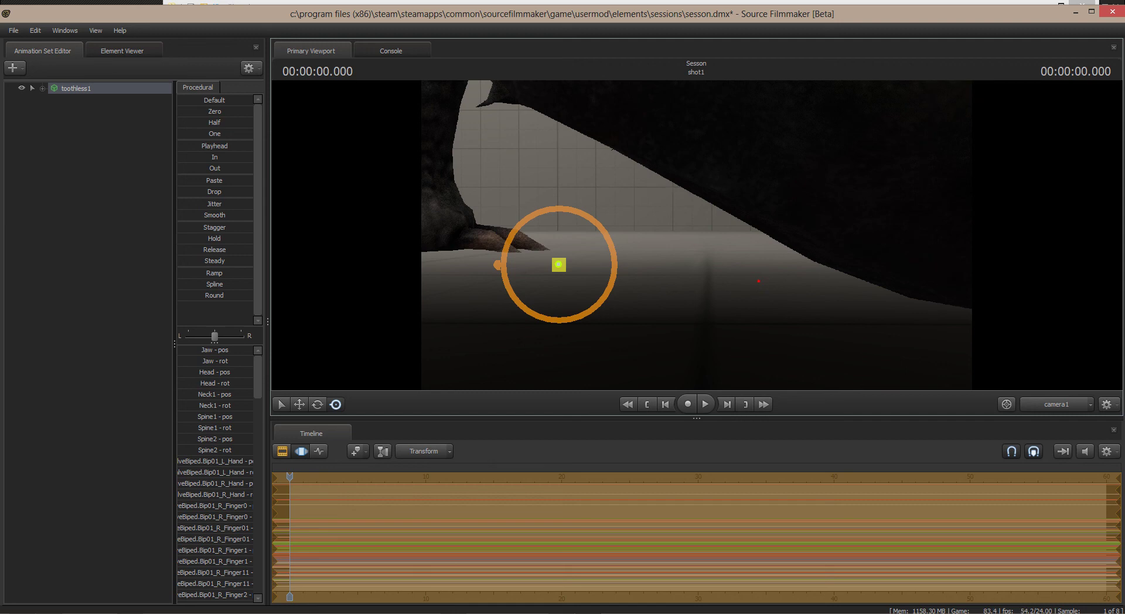
Frame the dragon from the front in the viewport and switch the timeline to the Clip Editor
left_click_drag(758, 280, 819, 254)
left_click_drag(922, 266, 696, 235)
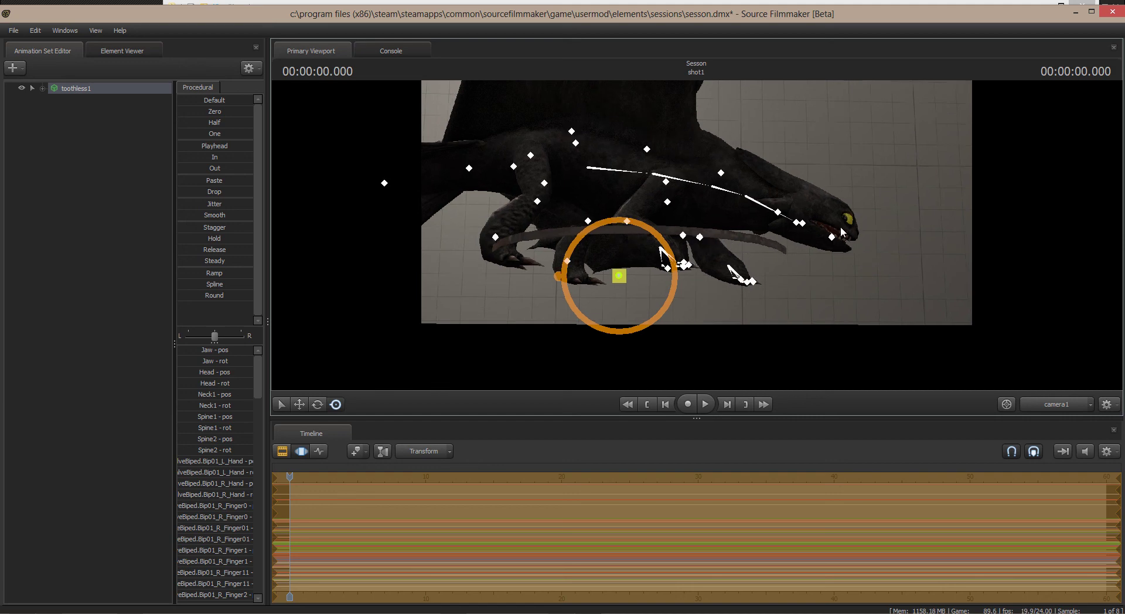
left_click_drag(841, 226, 697, 238)
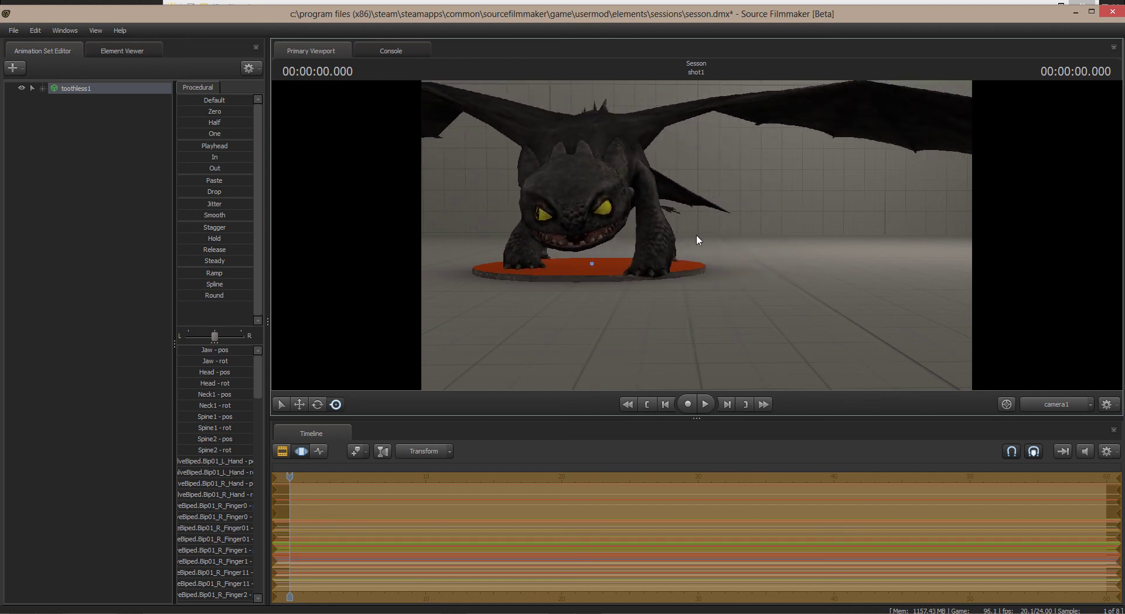
left_click(786, 254)
left_click(286, 452)
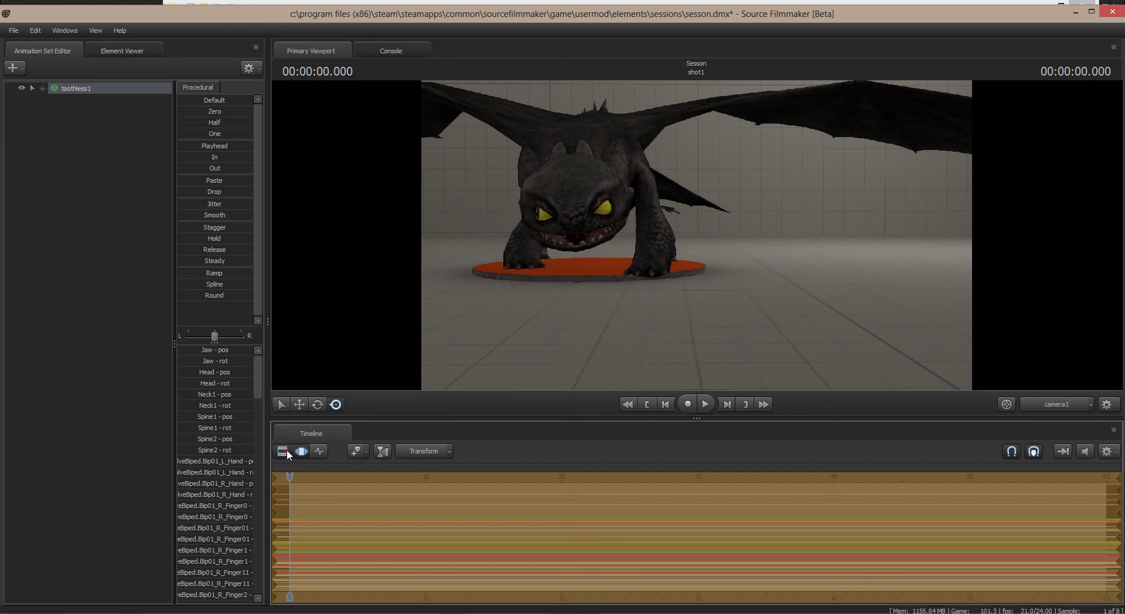